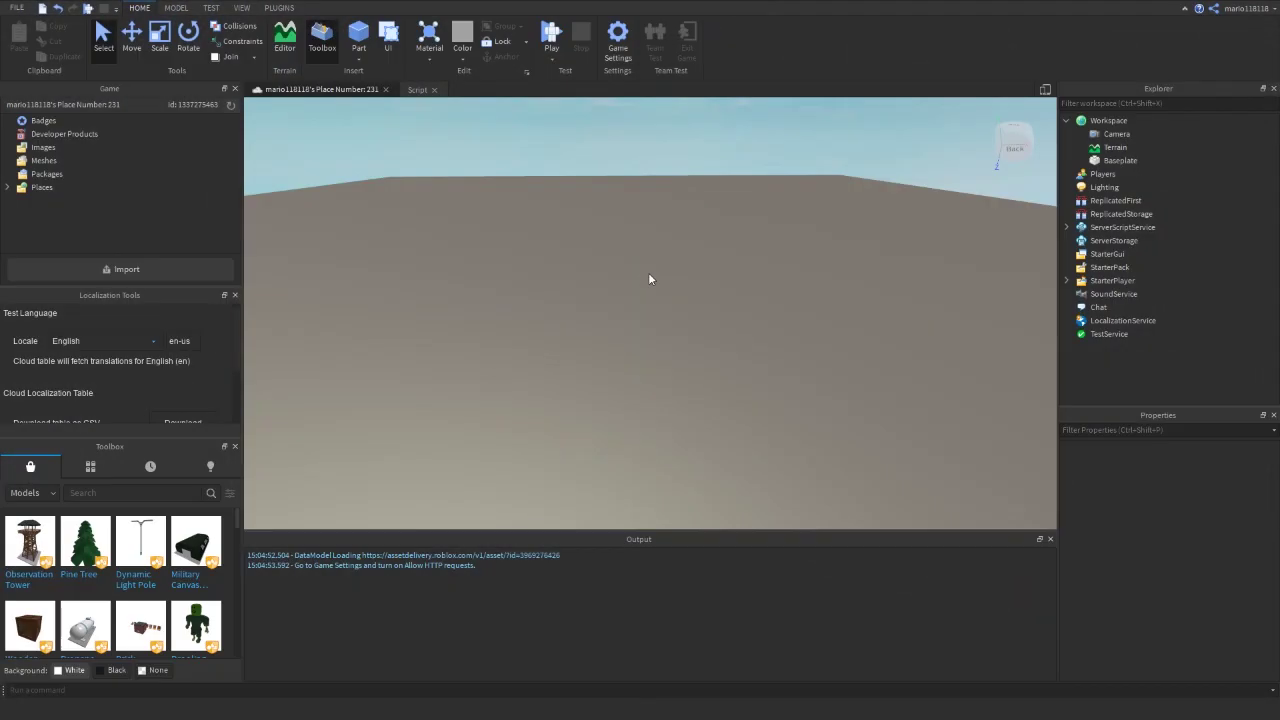
Insert a new block part on the baseplate.
right_click_drag(684, 280, 620, 303)
right_click(612, 331)
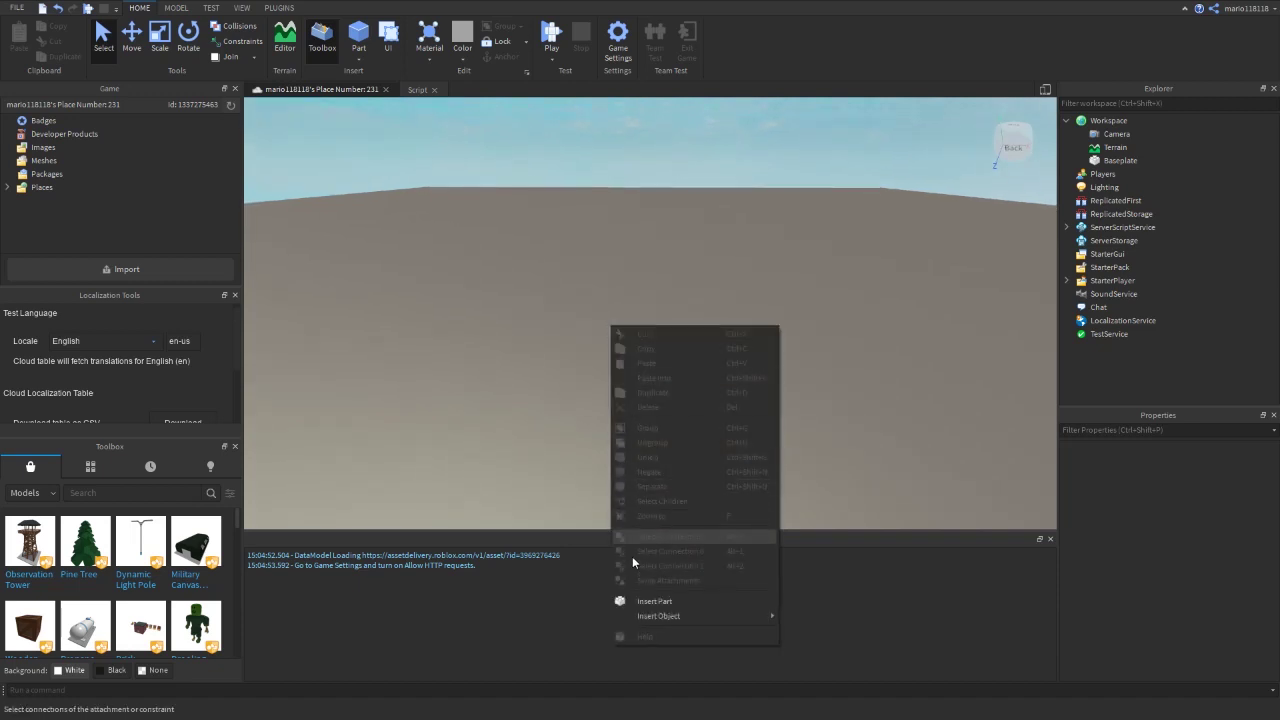
left_click(636, 601)
right_click_drag(634, 352, 659, 406)
scroll(642, 354, "up", 3)
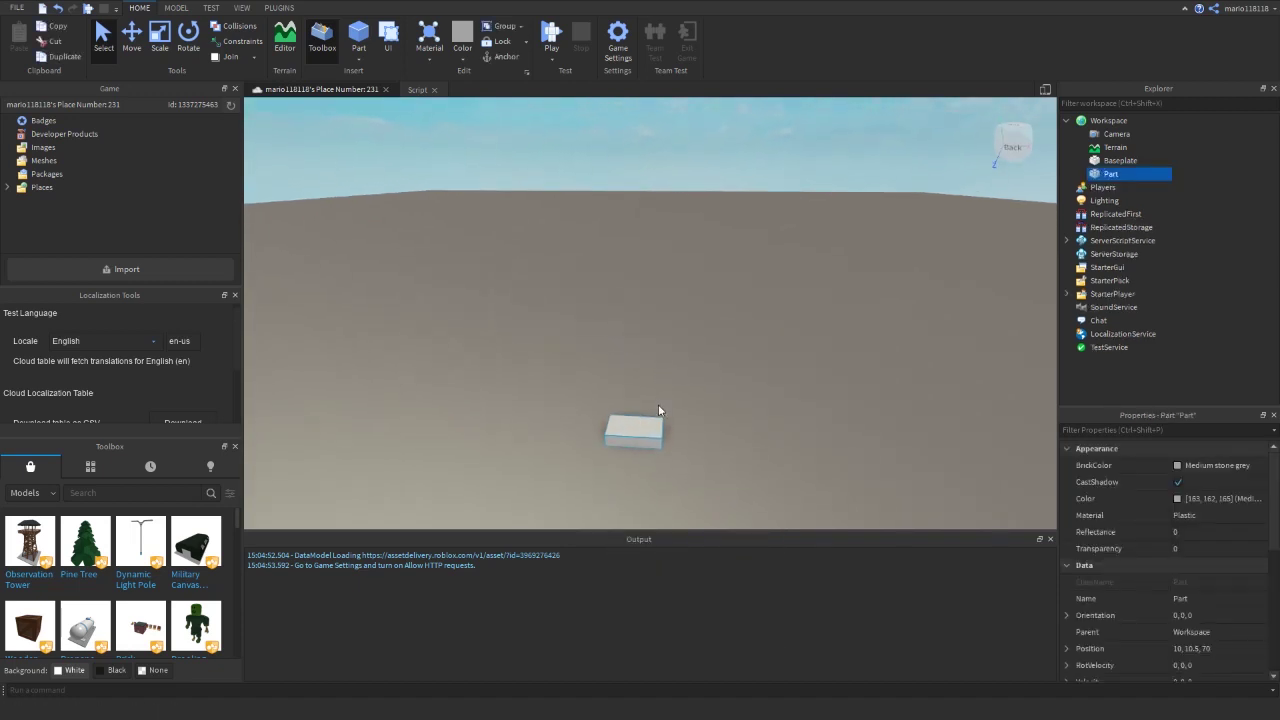
scroll(659, 406, "up", 1)
scroll(1153, 538, "down", 3)
scroll(1196, 542, "up", 3)
Color the new part Lime green and set its size to 2, 1, 2.
left_click(1178, 465)
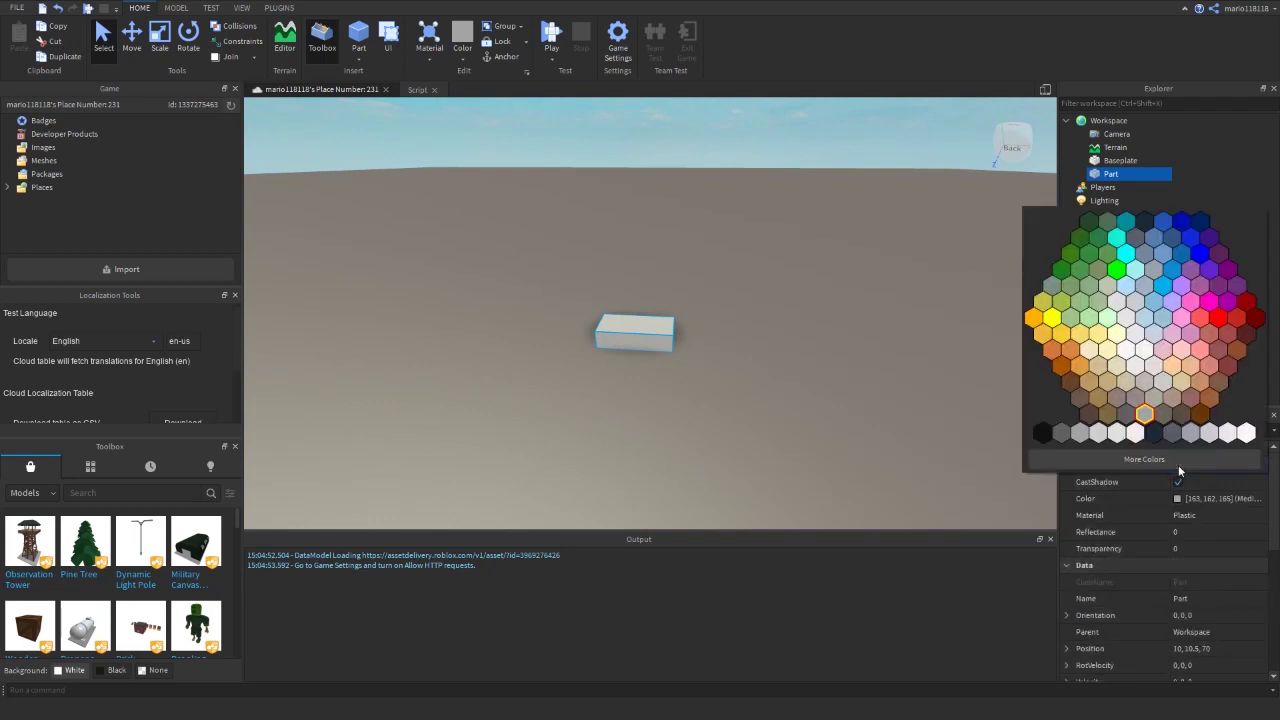
left_click(1118, 274)
scroll(1192, 586, "down", 5)
left_click(1190, 630)
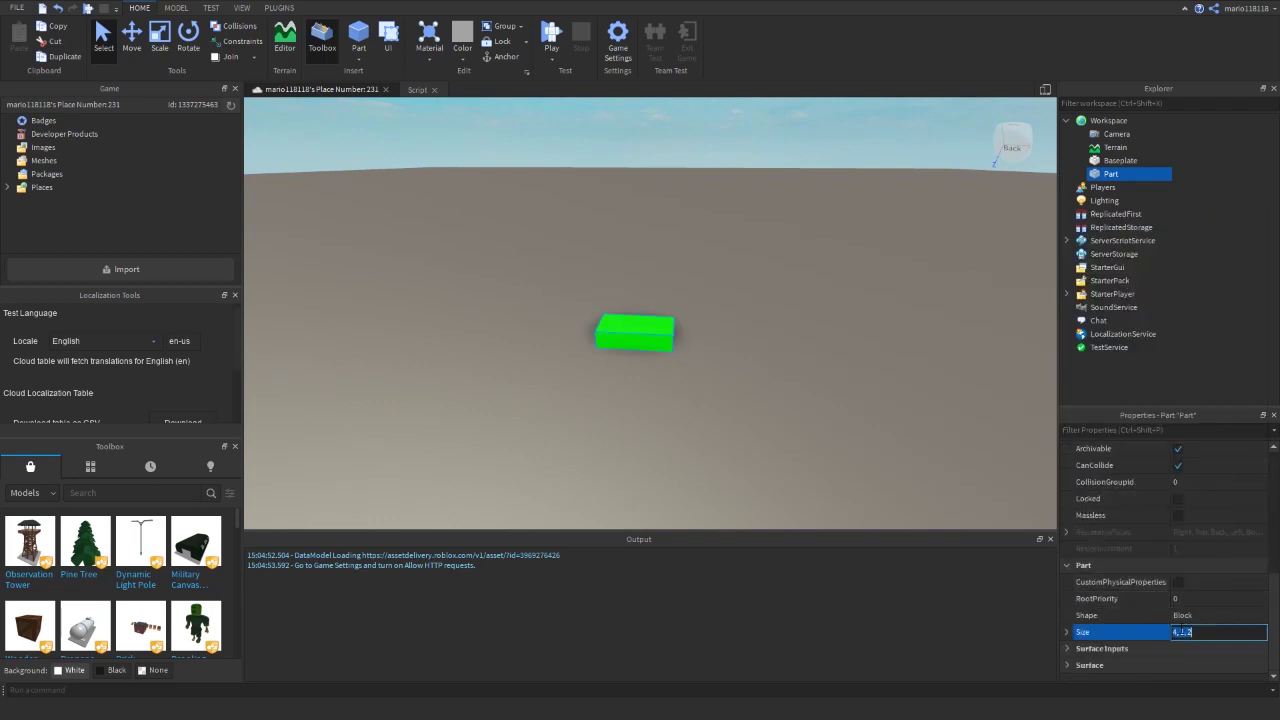
key("Return")
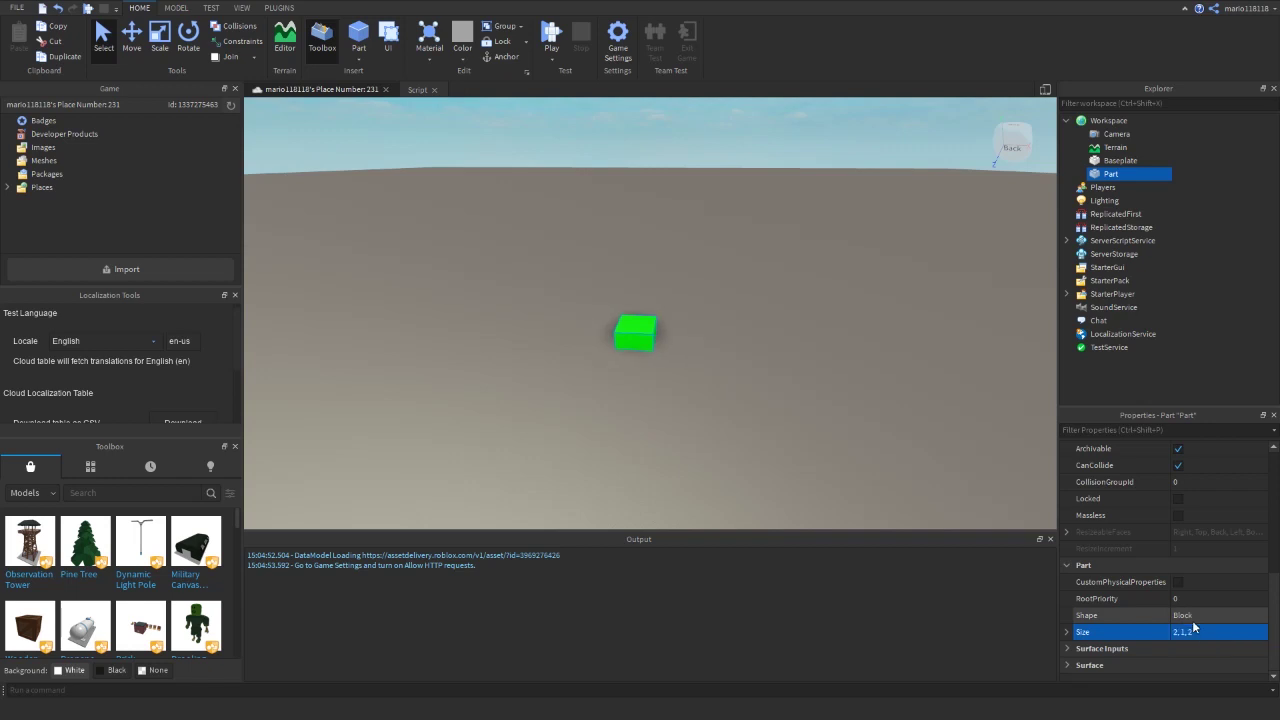
right_click_drag(877, 304, 744, 335)
key("d")
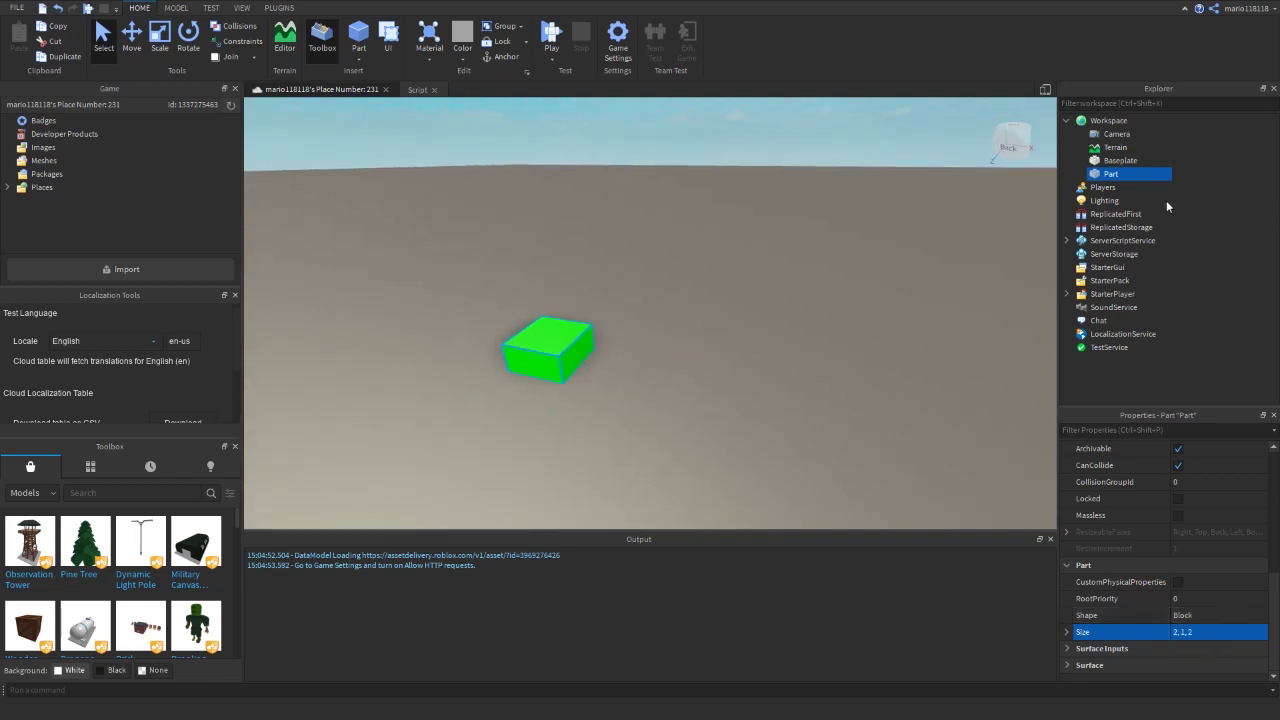
Rename the green part as Button.
double_click(1117, 177)
type("Button")
key("Return")
right_click_drag(619, 323, 655, 314)
left_click_drag(655, 314, 456, 403)
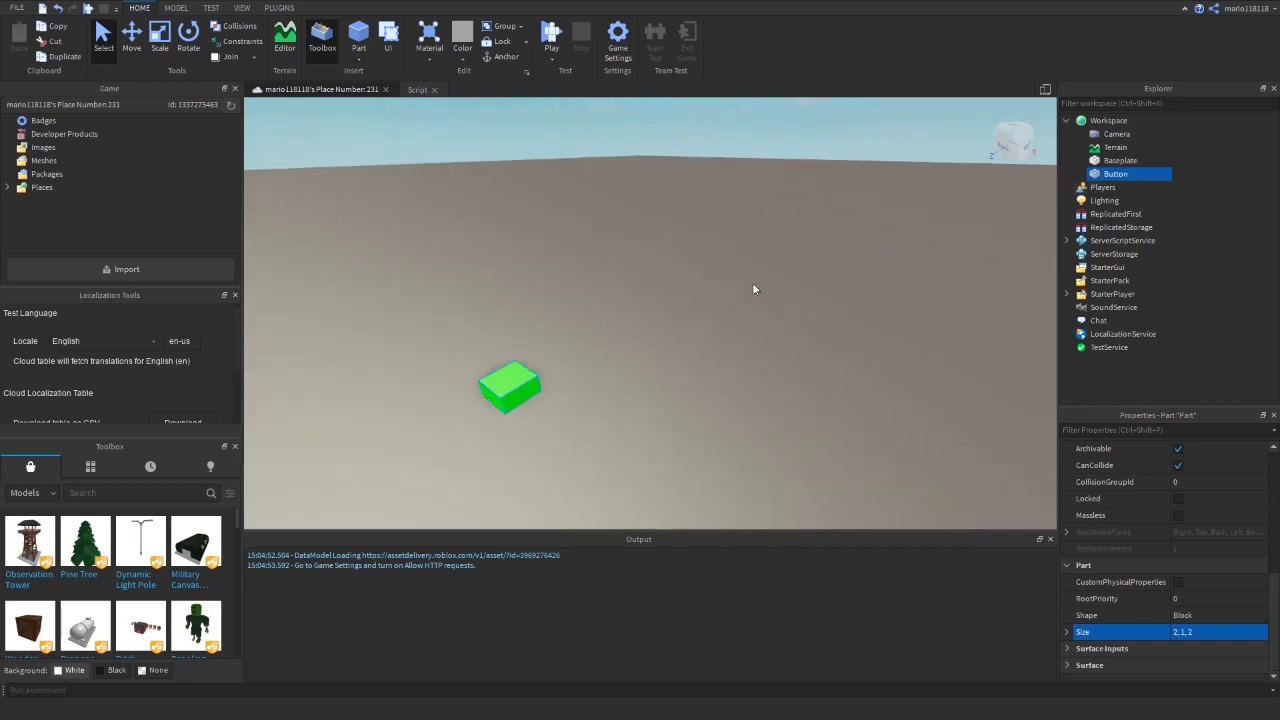
Duplicate the green Button and move the copy well away from the original across the baseplate.
key("ctrl+d")
left_click(127, 42)
left_click_drag(500, 397, 768, 257)
right_click_drag(768, 257, 840, 226)
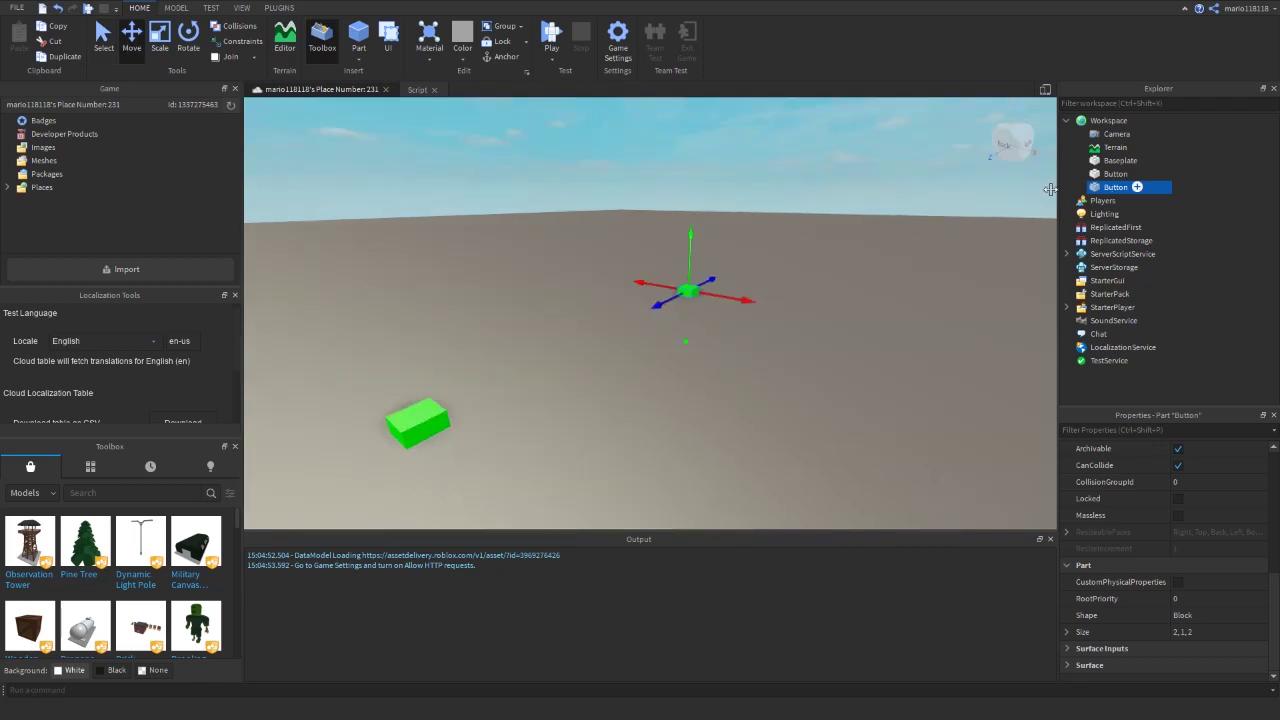
key("f")
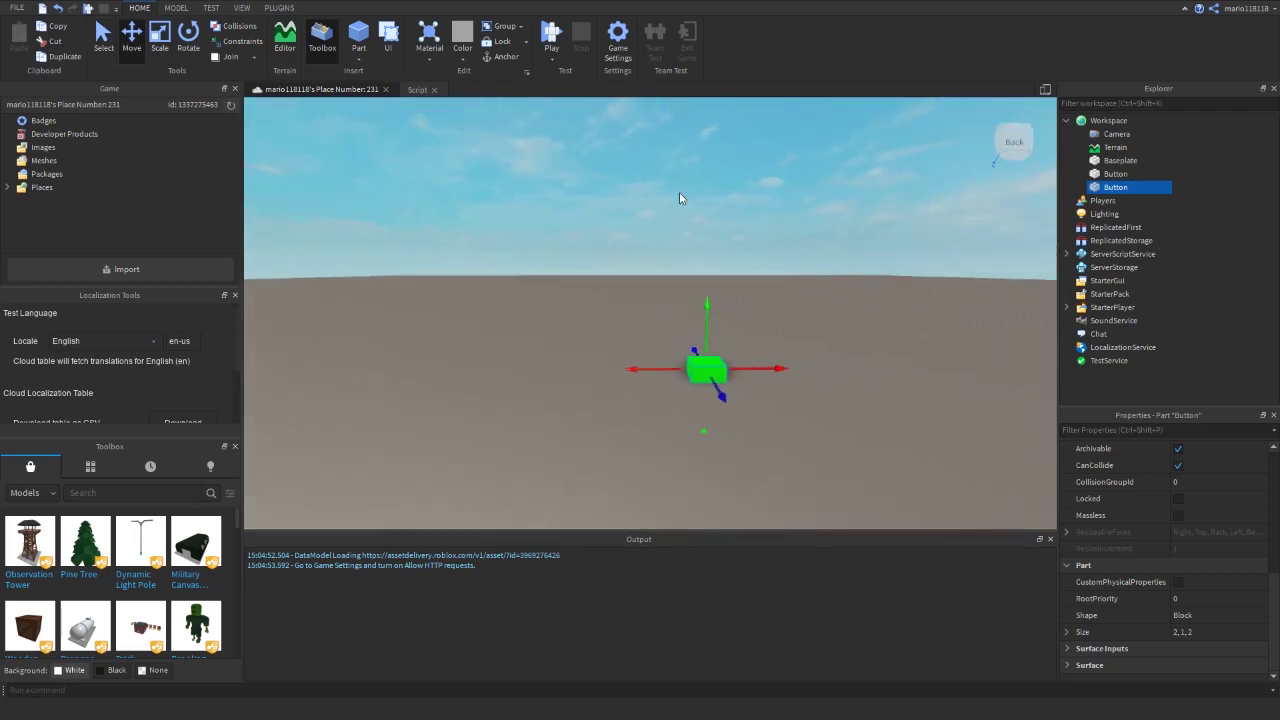
Color the duplicated Button Really black and set its size to 1, 1, 1.
scroll(696, 282, "up", 3)
scroll(1177, 466, "up", 6)
left_click(1177, 466)
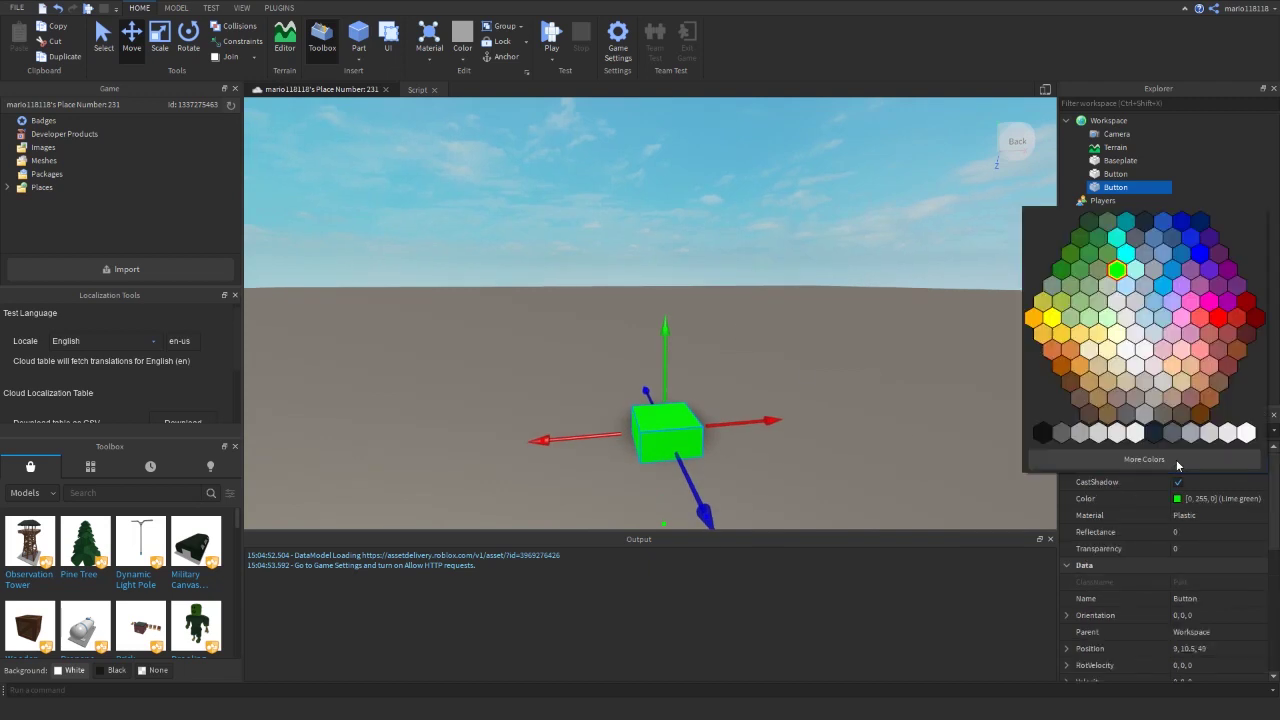
left_click(1041, 432)
scroll(1170, 560, "down", 8)
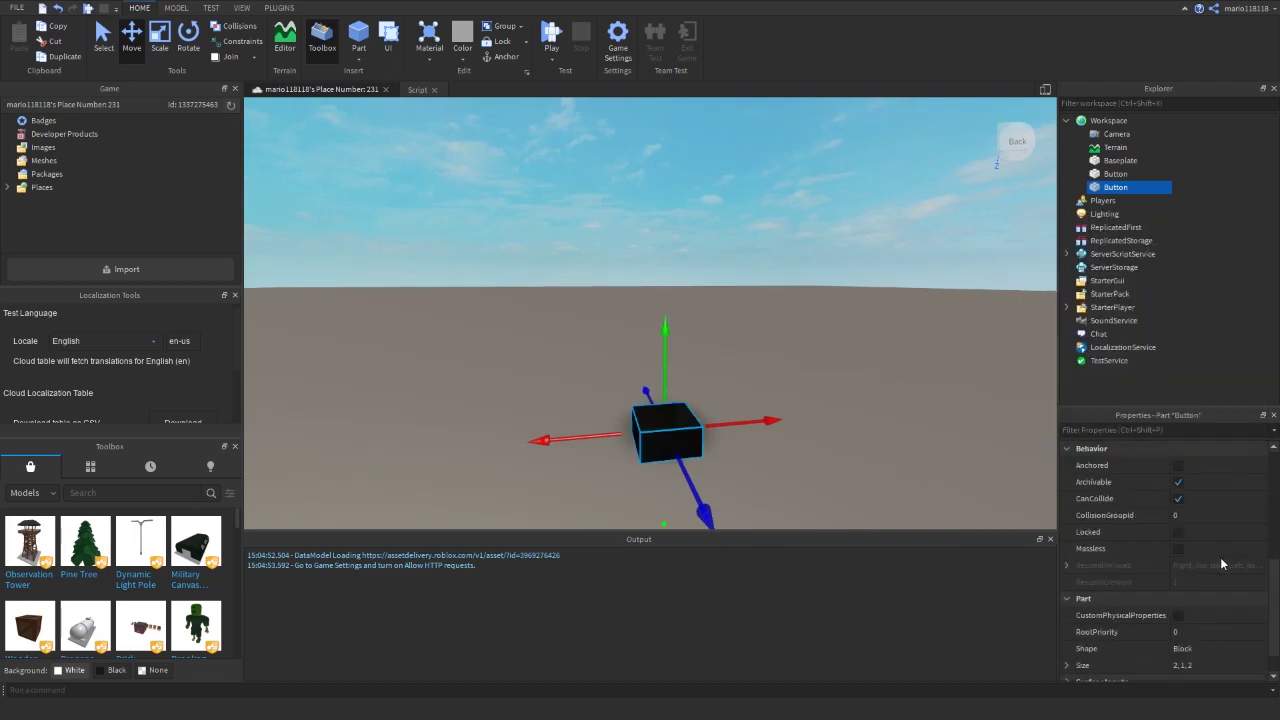
left_click(1200, 632)
type("1, 1, 1")
key("Return")
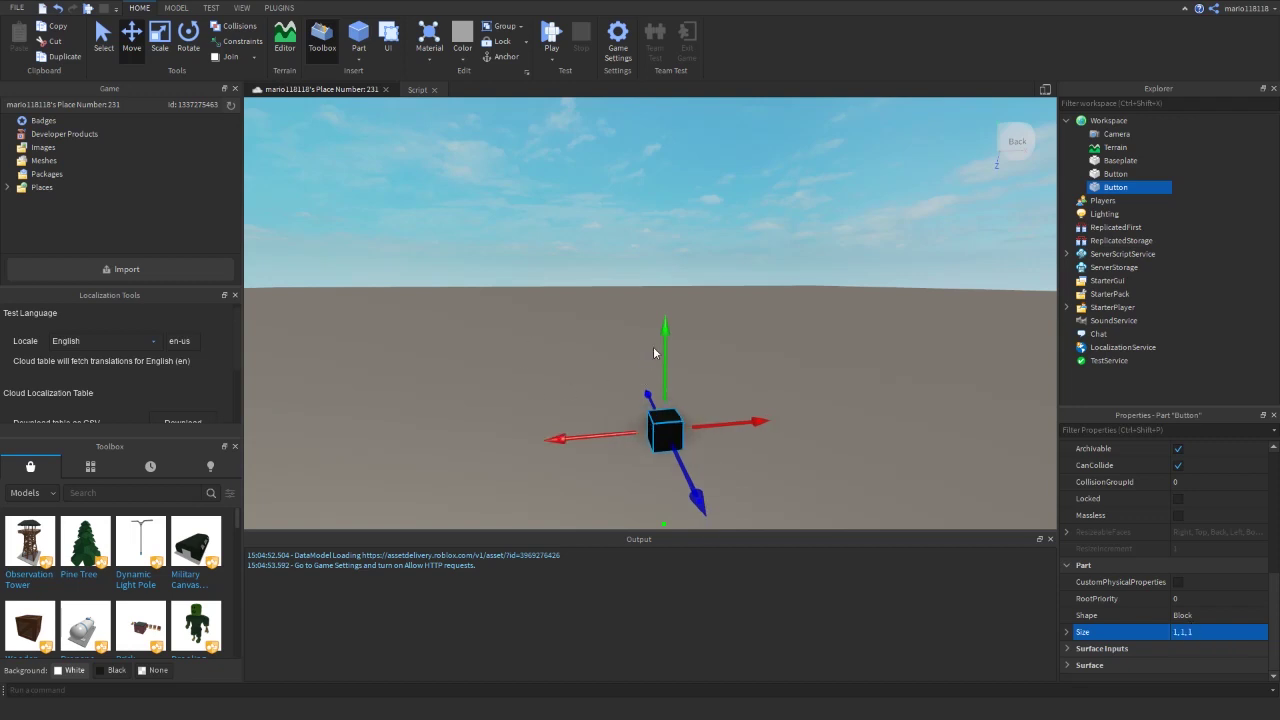
Set the move snapping to 30 studs and raise the black block one increment straight up.
left_click(180, 9)
left_click(300, 48)
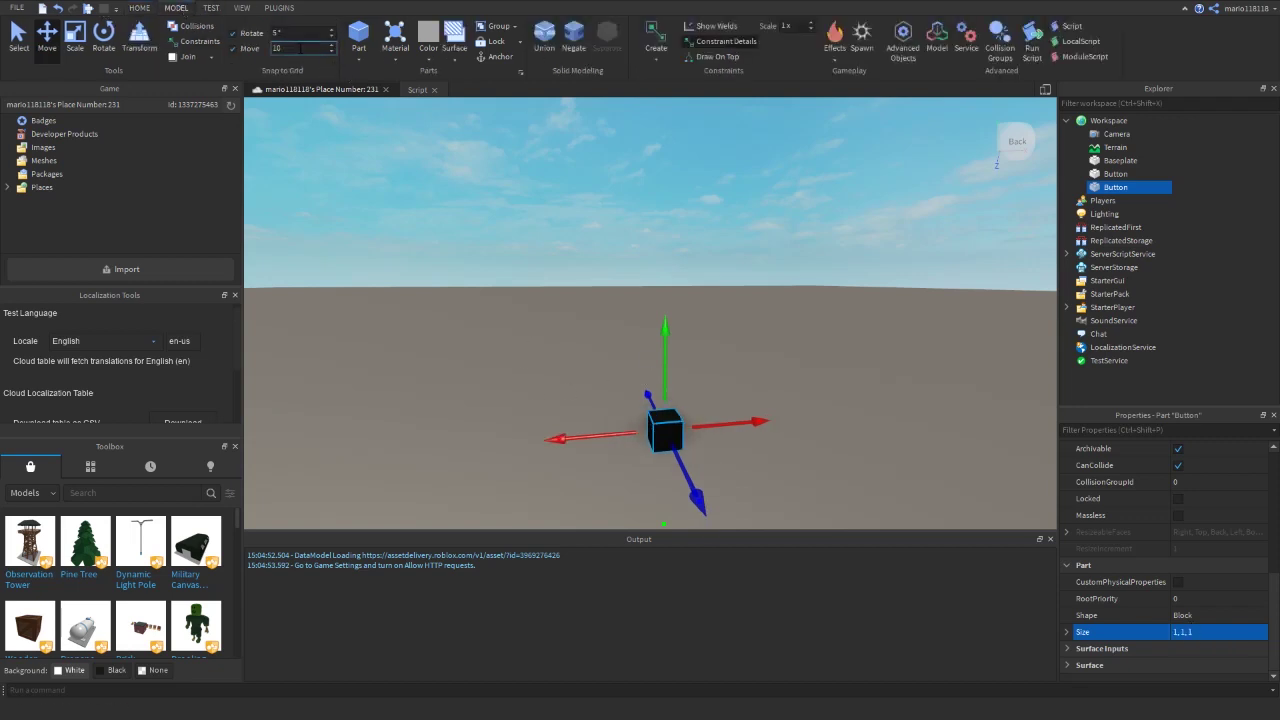
key("BackSpace")
key("BackSpace")
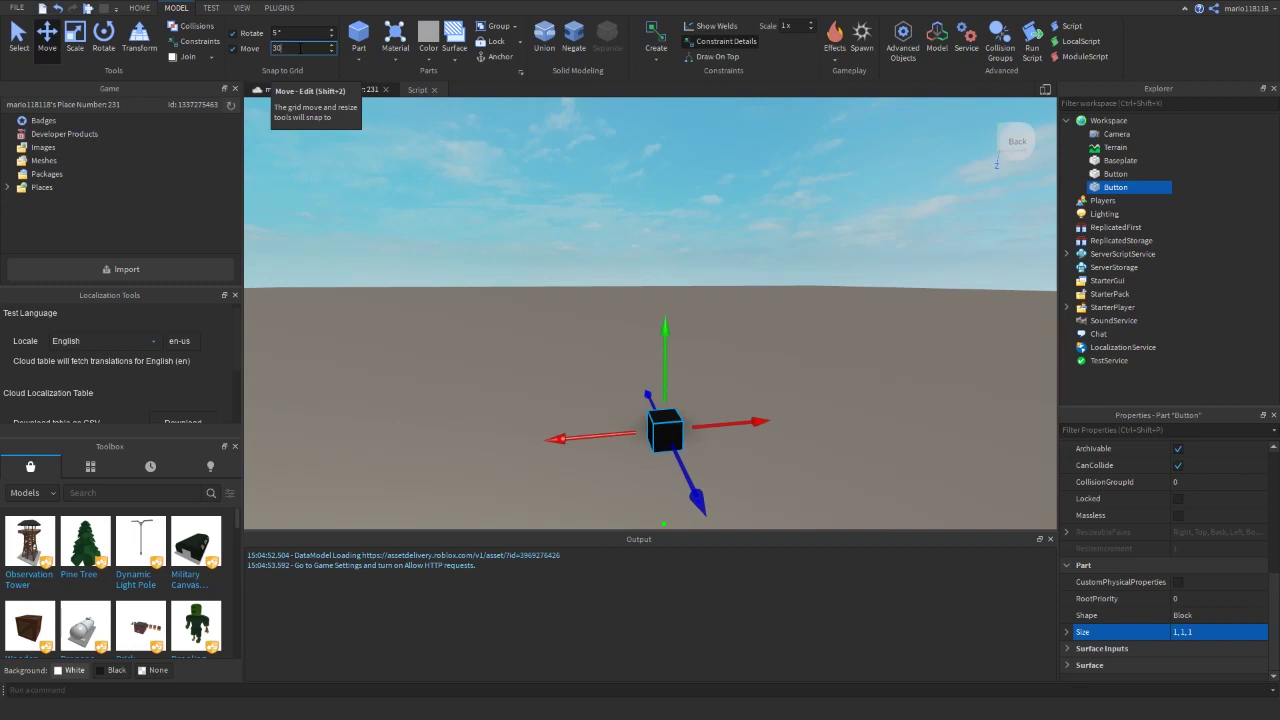
scroll(680, 266, "down", 5)
left_click_drag(660, 378, 680, 257)
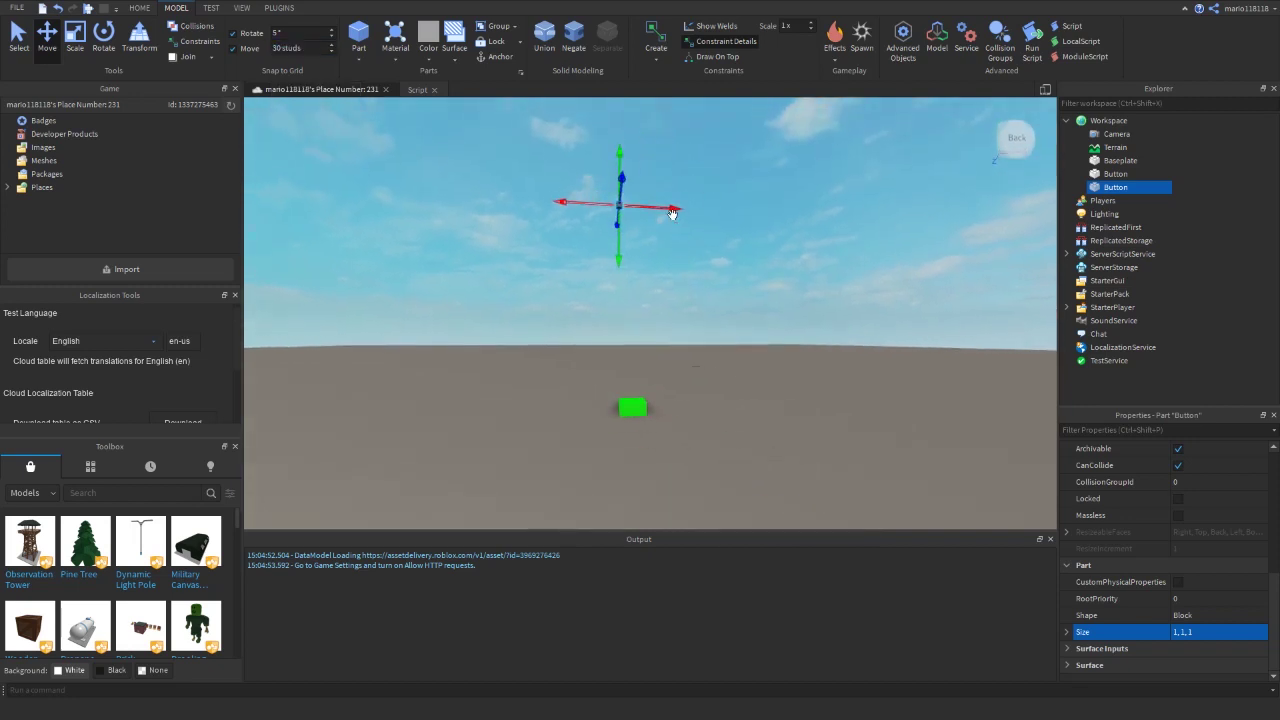
Select the green button and the black block together and anchor both.
right_click_drag(672, 214, 674, 220)
key("e")
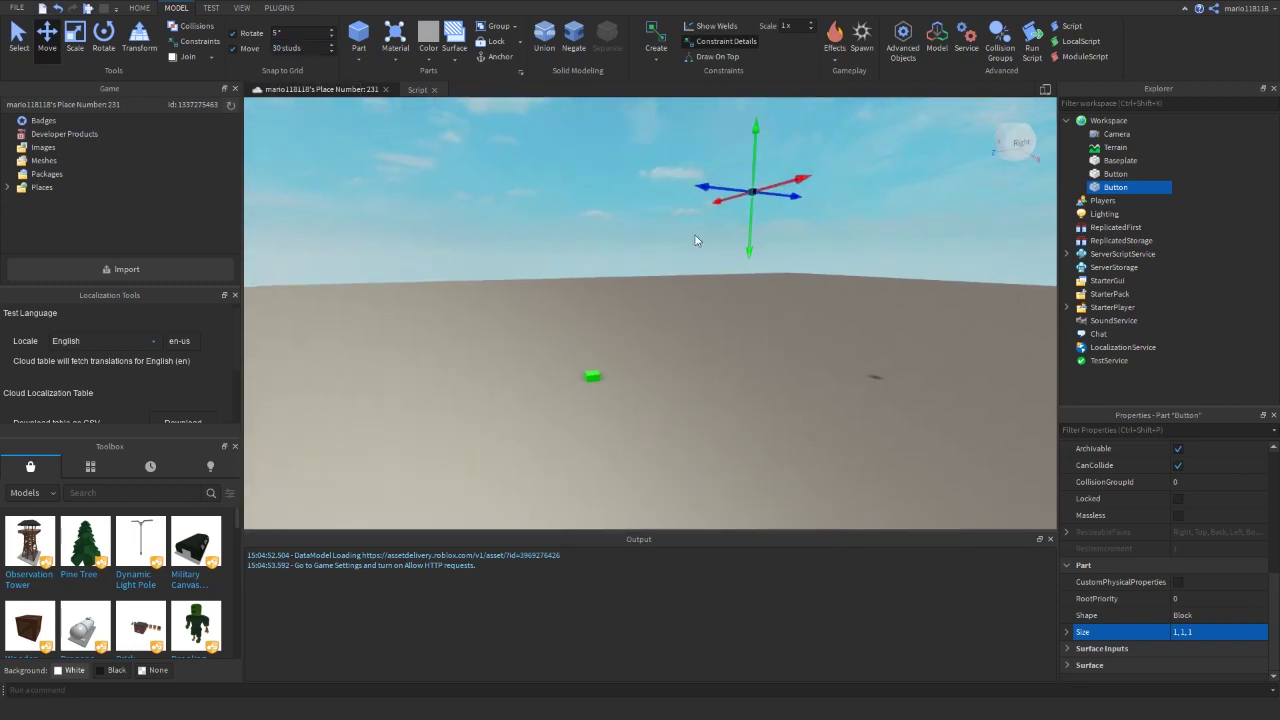
right_click_drag(768, 257, 768, 256)
right_click_drag(721, 198, 721, 197)
key("a")
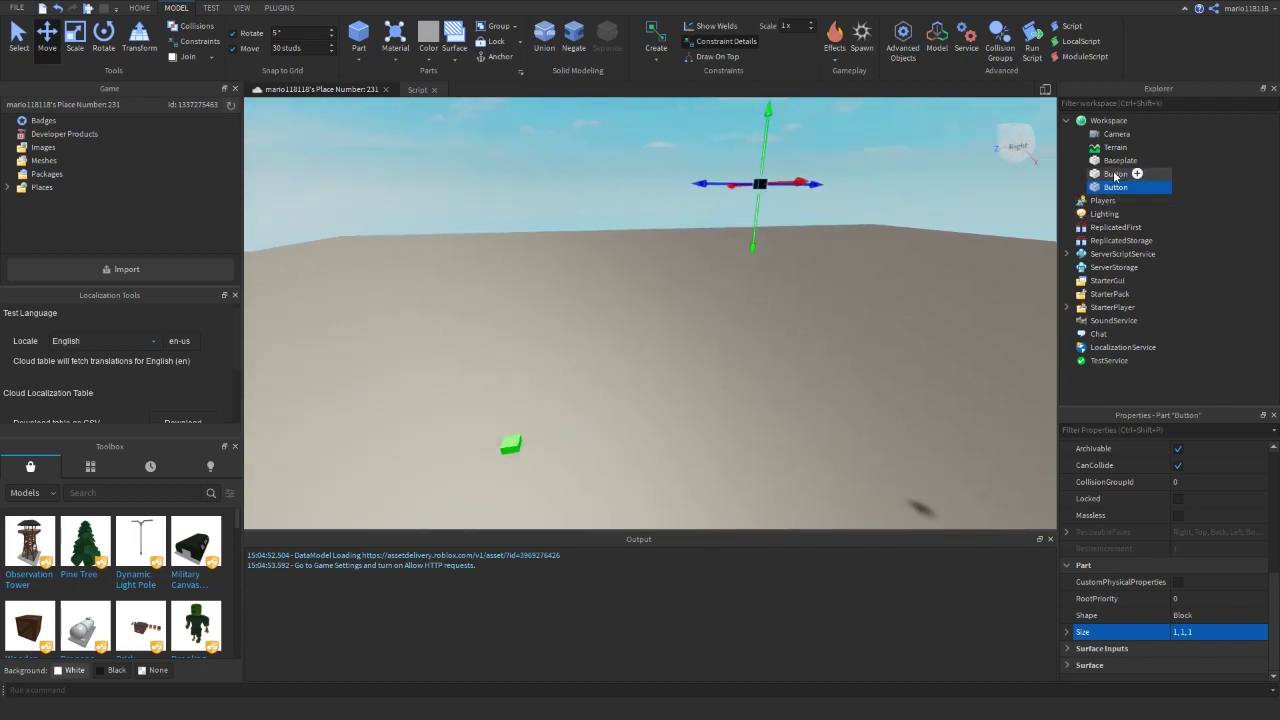
left_click(1116, 175, "ctrl")
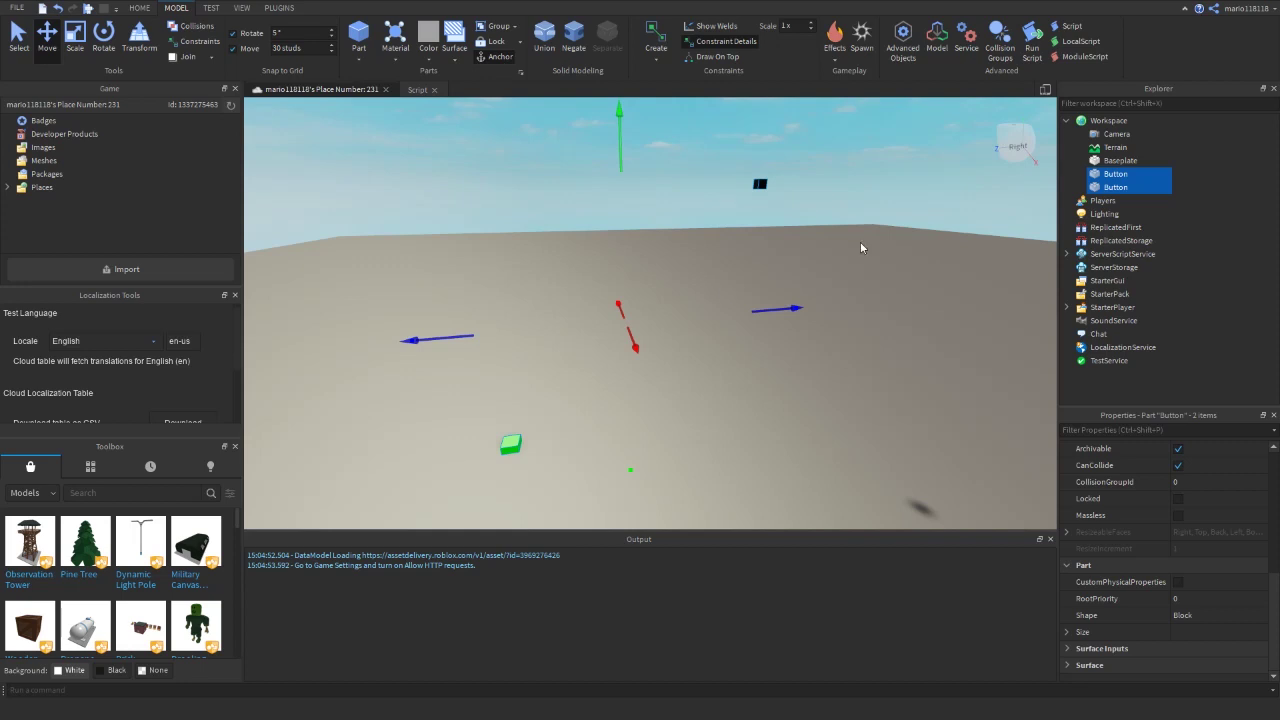
Rename the black block as Hanger.
left_click(1119, 187)
left_click(1117, 175)
double_click(1117, 189)
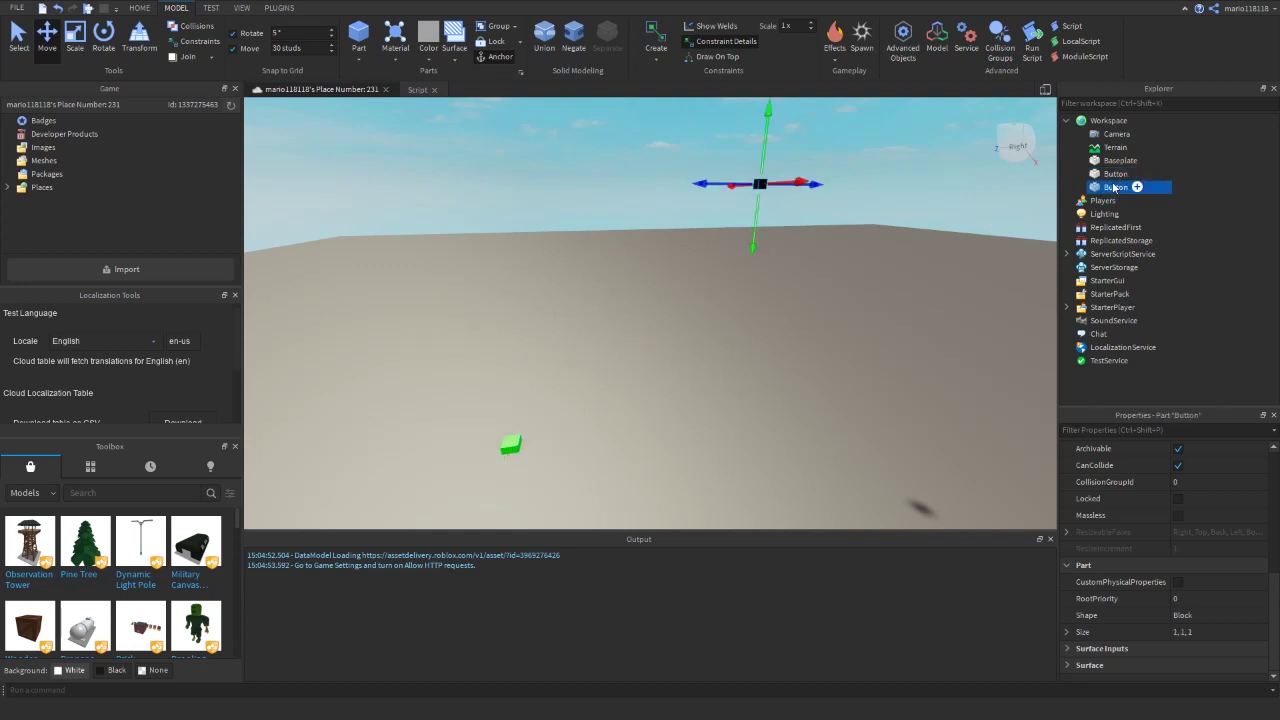
type("Hanger")
right_click_drag(826, 190, 828, 185)
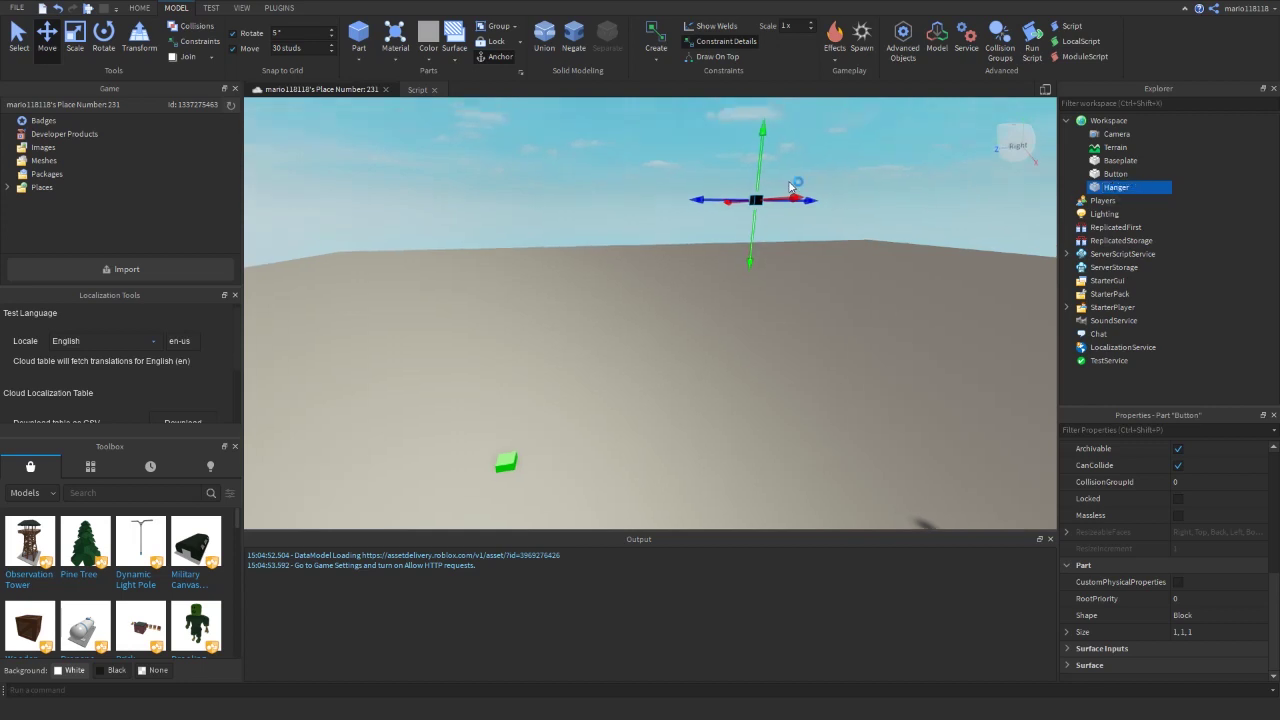
Duplicate the Hanger, set the move snapping to 5 studs, and lower the copy to a height of 20.5.
key("ctrl+d")
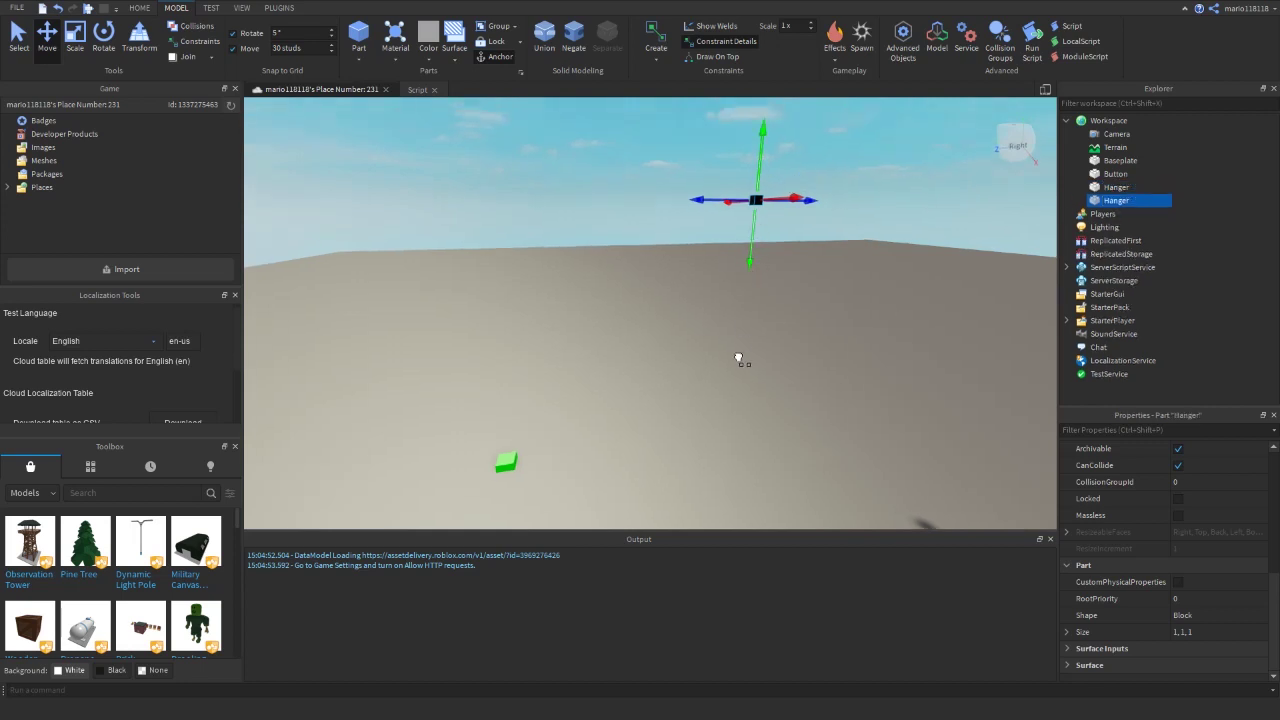
left_click(288, 48)
left_click_drag(757, 145, 757, 328)
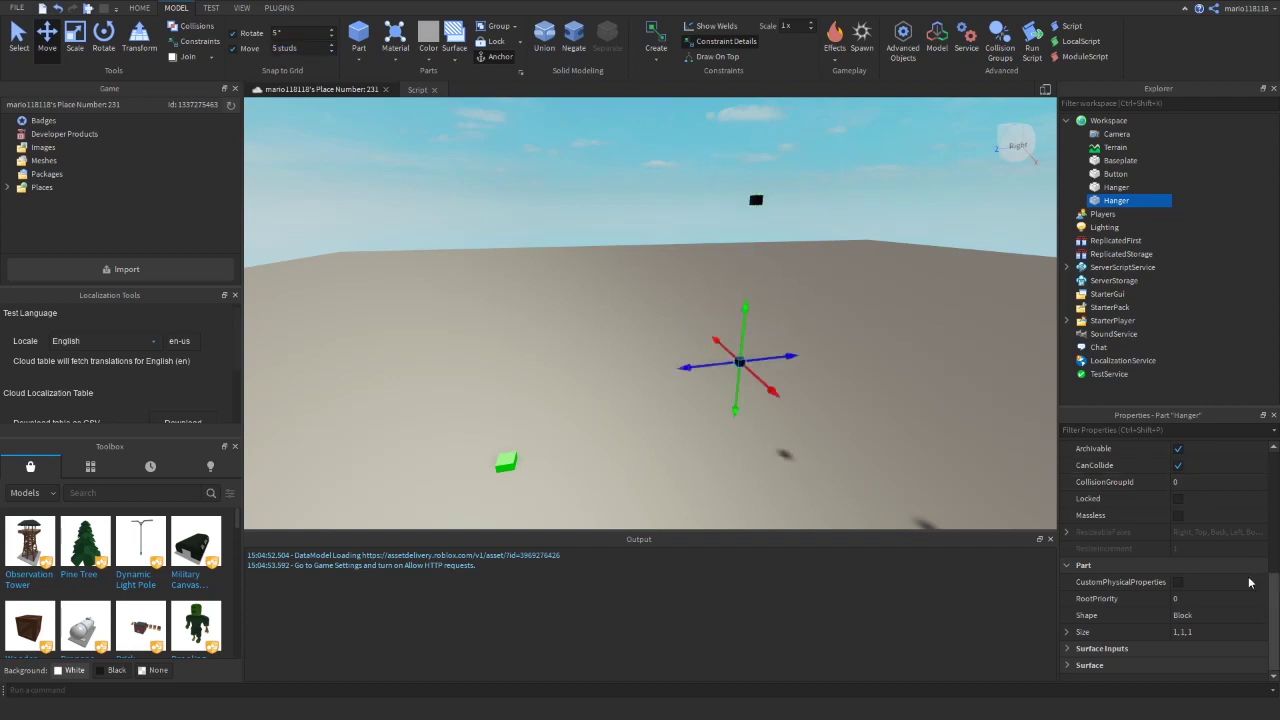
Change the lower Hanger copy's shape to Ball and set its size to 10, 10, 10.
left_click(1199, 617)
left_click(1201, 618)
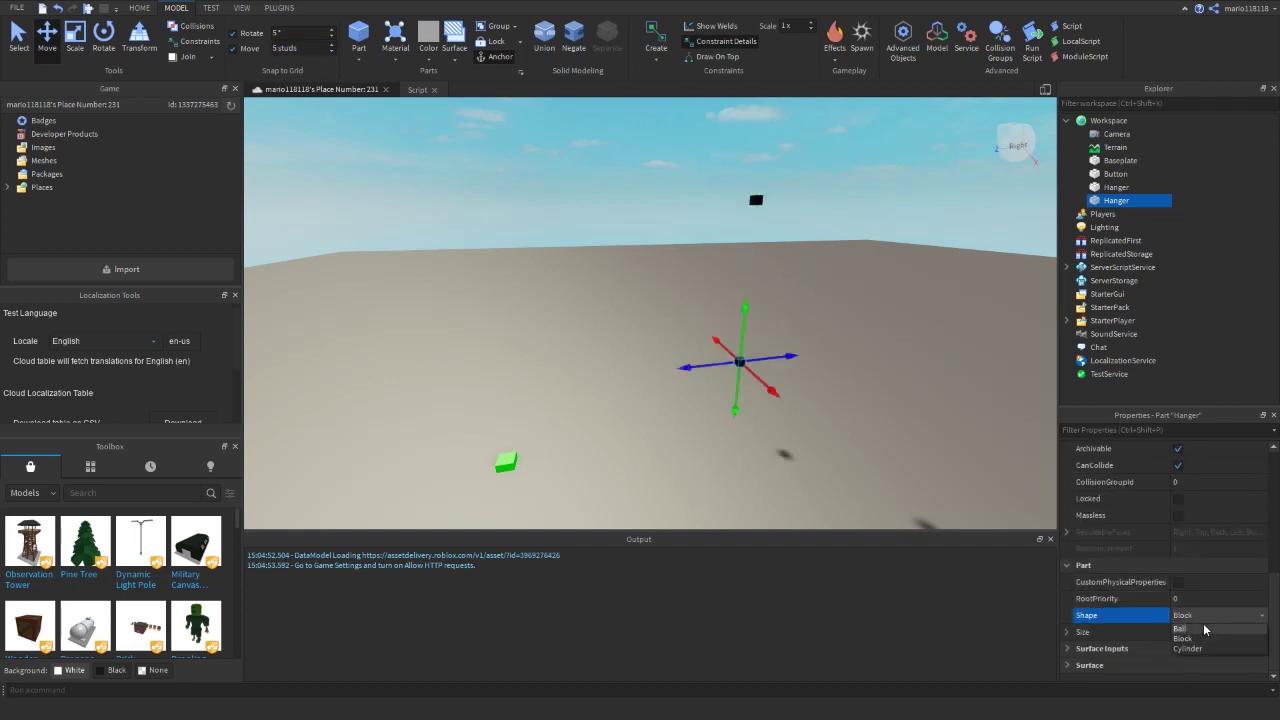
left_click(1203, 629)
mouse_move(843, 437)
right_mouse_down()
mouse_move(858, 440)
mouse_move(834, 440)
right_mouse_up()
key("w")
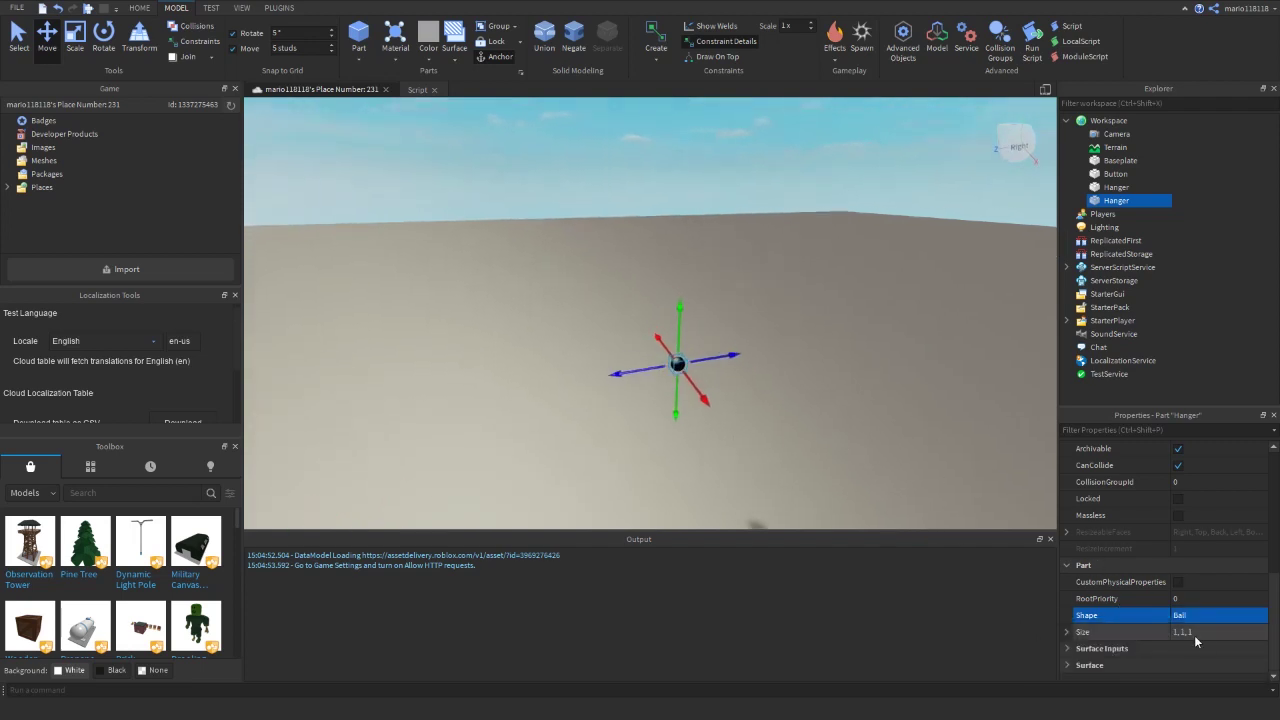
left_click(1193, 635)
type("10, 10, 10")
key("Return")
scroll(848, 375, "down", 2)
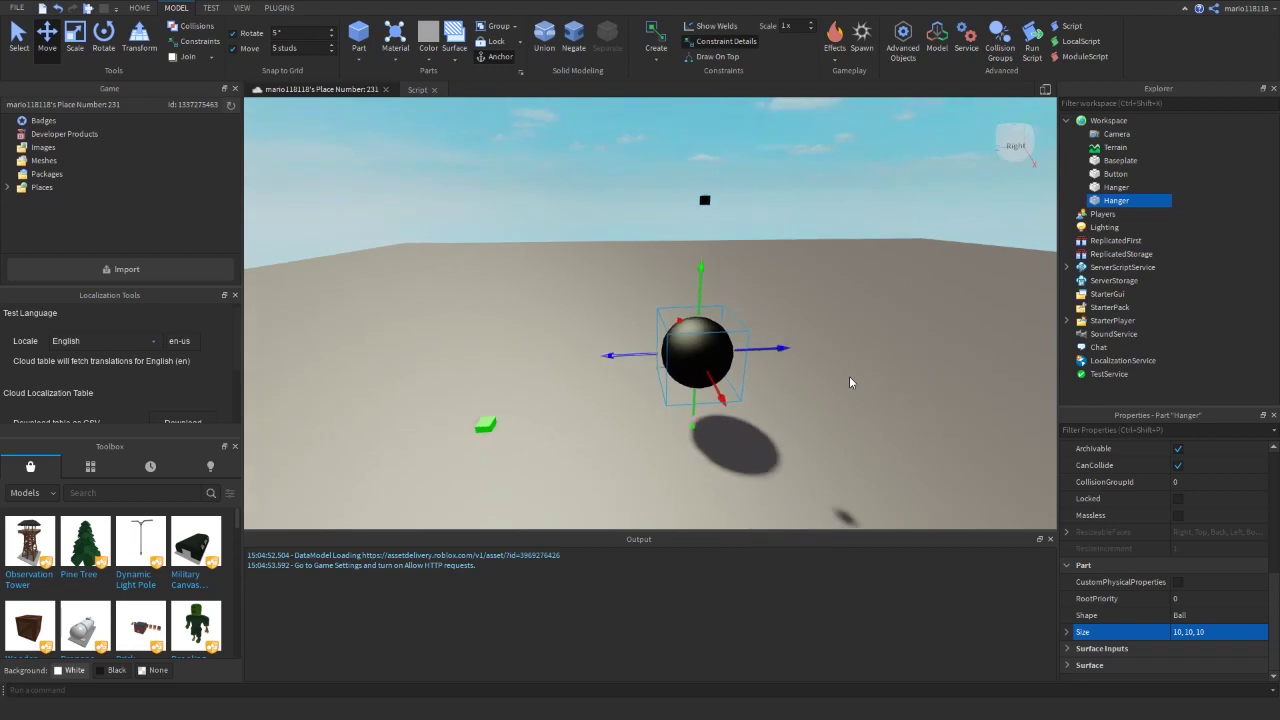
Try different materials on the ball, including Grass, Marble and Pebble.
scroll(840, 367, "up", 2)
scroll(1230, 590, "up", 5)
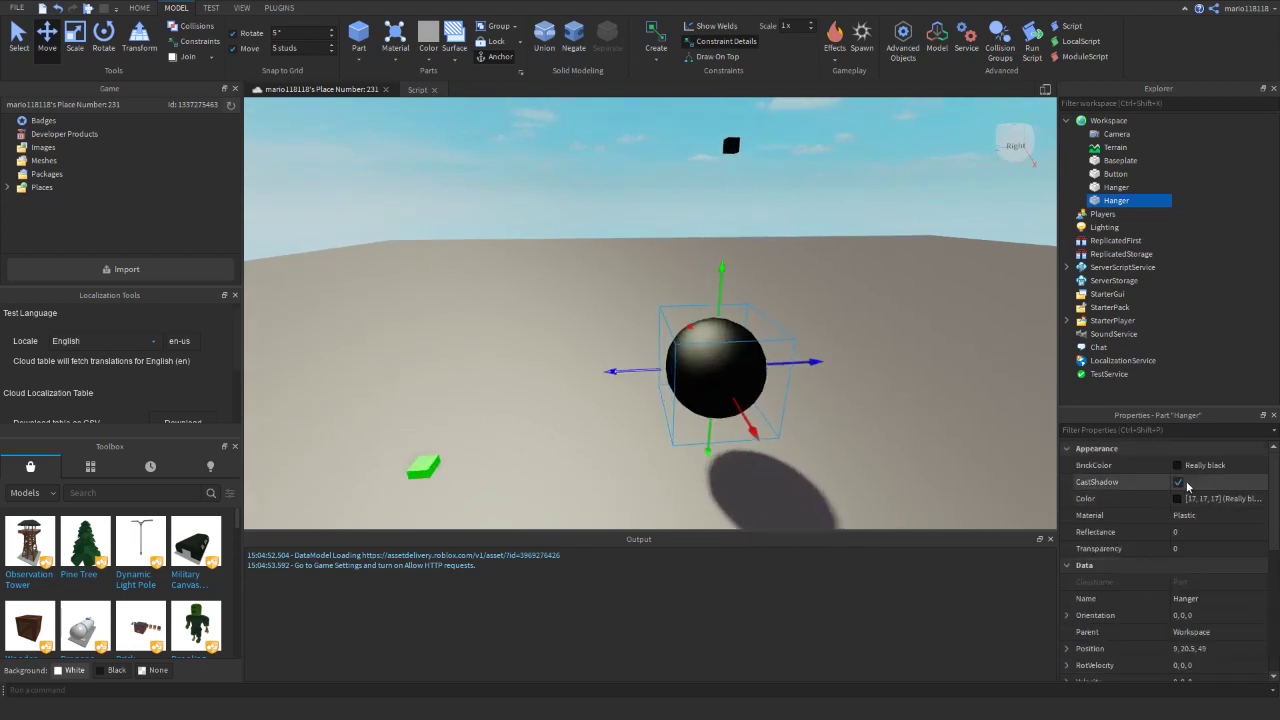
left_click(1198, 521)
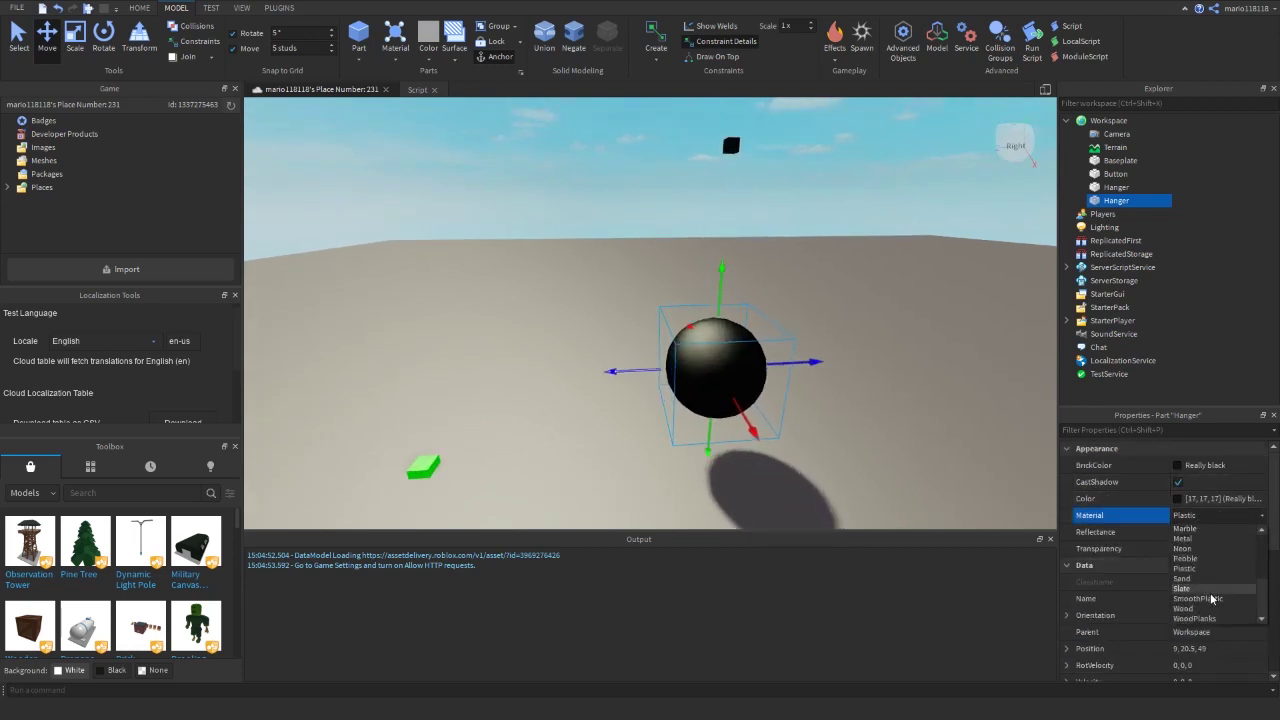
scroll(1204, 566, "up", 2)
left_click(1200, 558)
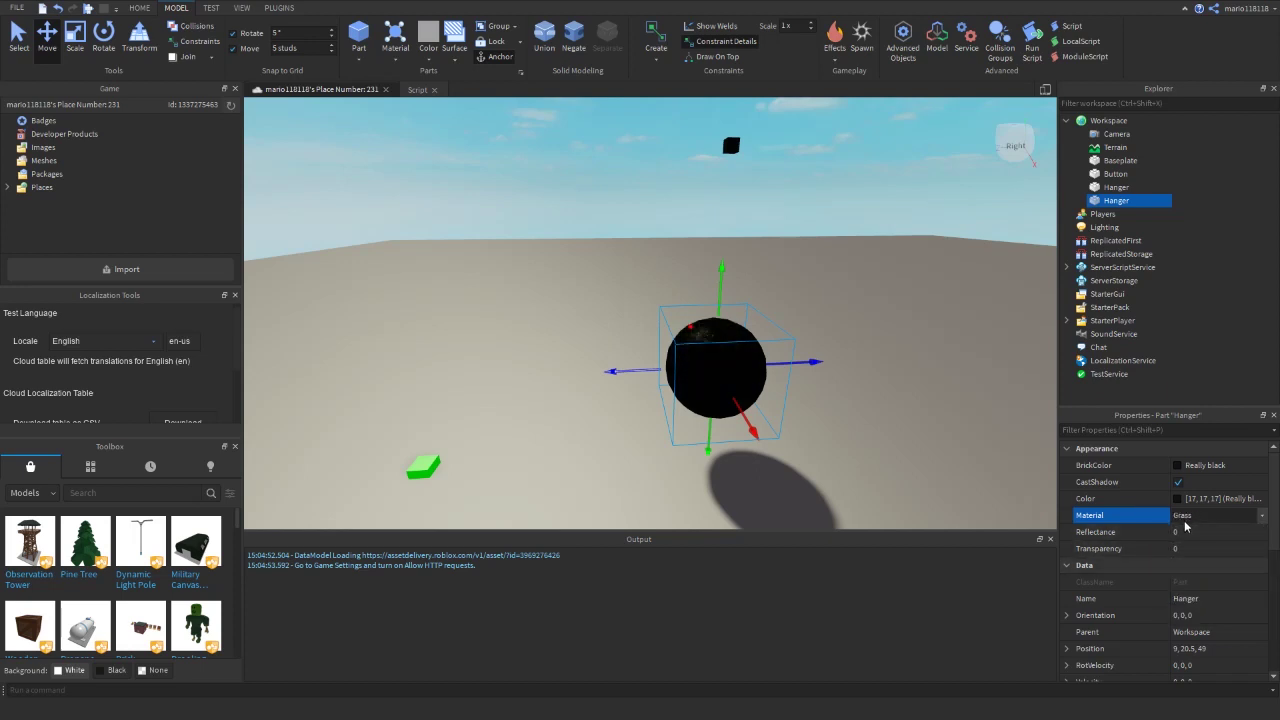
scroll(1192, 520, "down", 1)
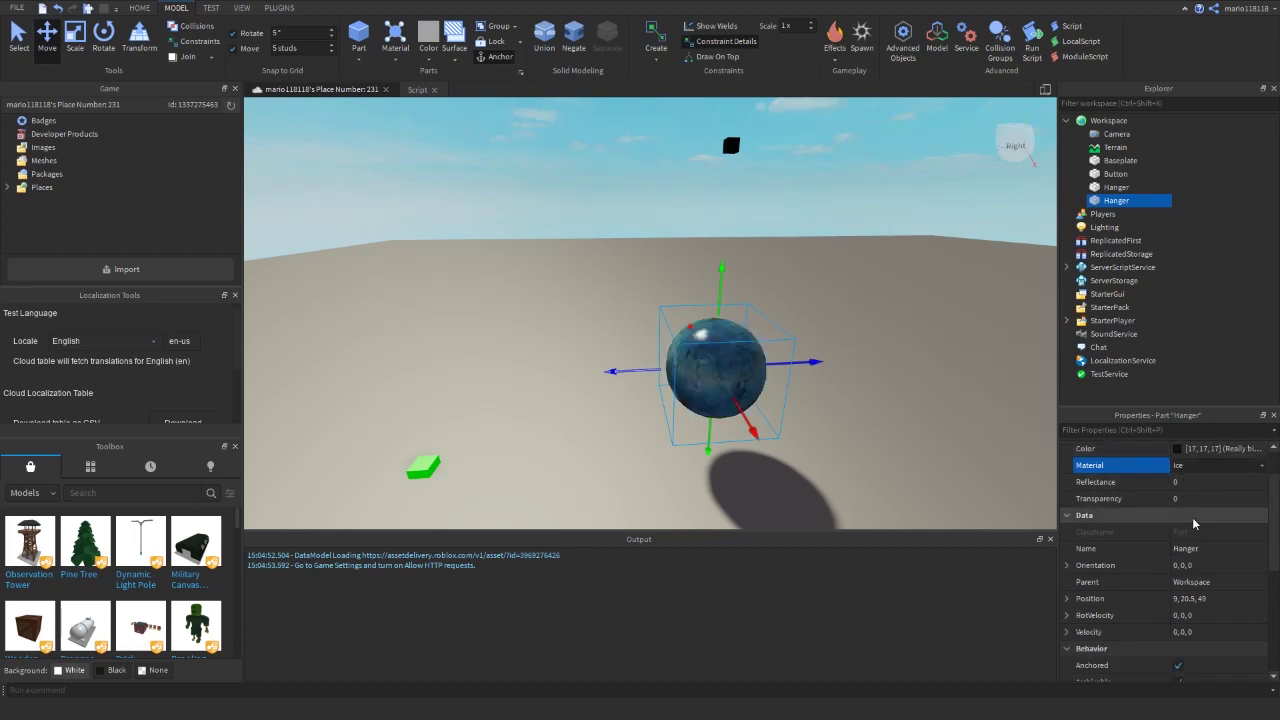
scroll(1196, 467, "down", 1)
left_click(1210, 450)
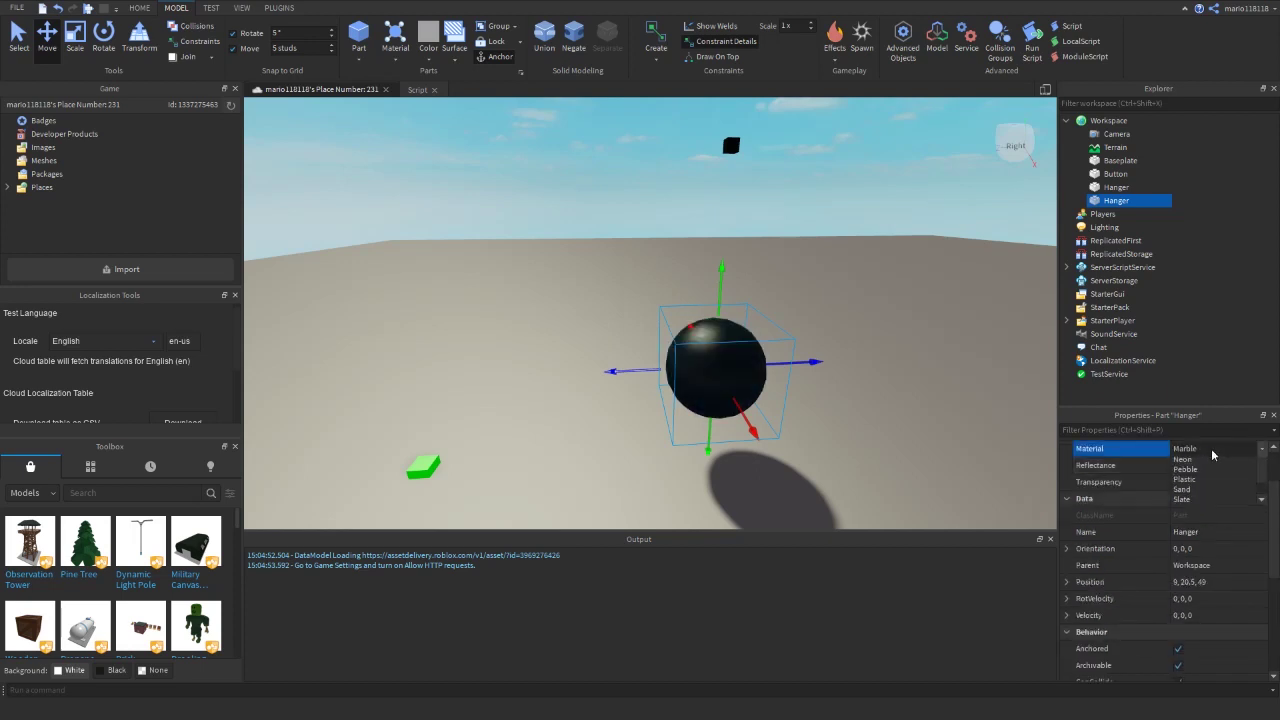
left_click(1197, 524)
Set the ball's material to Ice.
left_click(1199, 448)
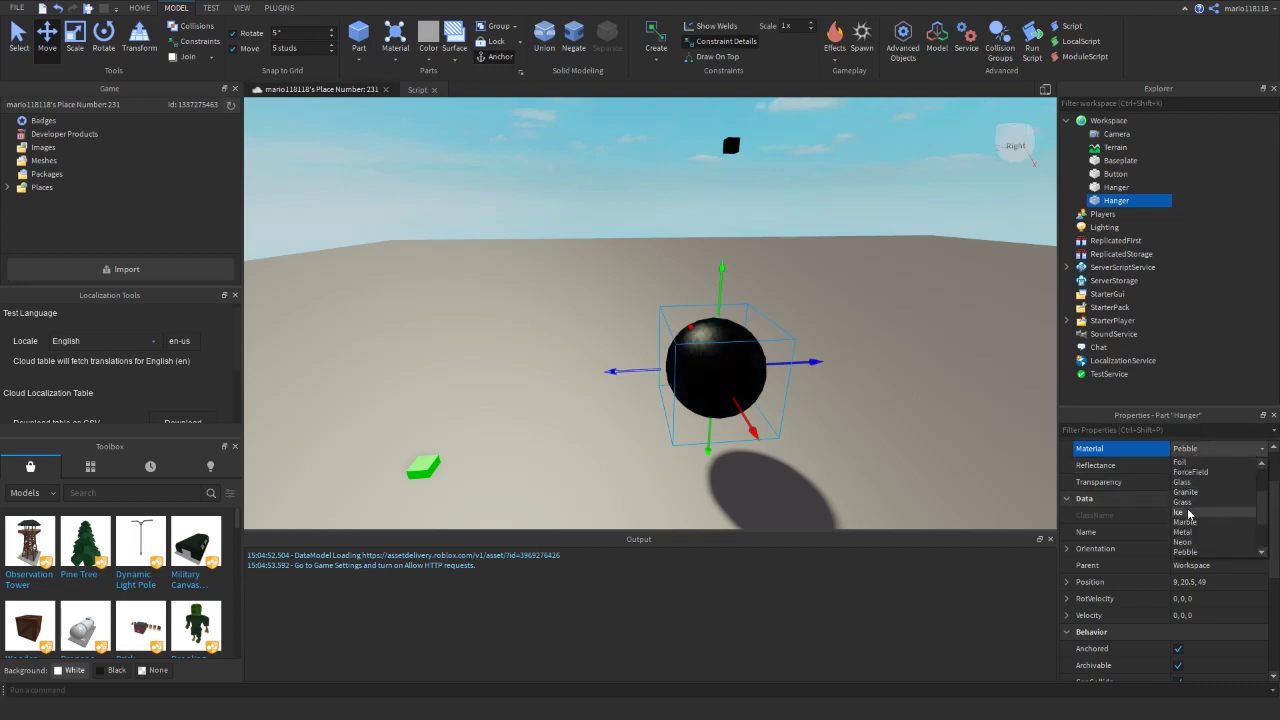
left_click(1188, 513)
scroll(1194, 480, "up", 2)
Color the ball Institutional white.
right_click_drag(922, 384, 921, 380)
left_click(1192, 468)
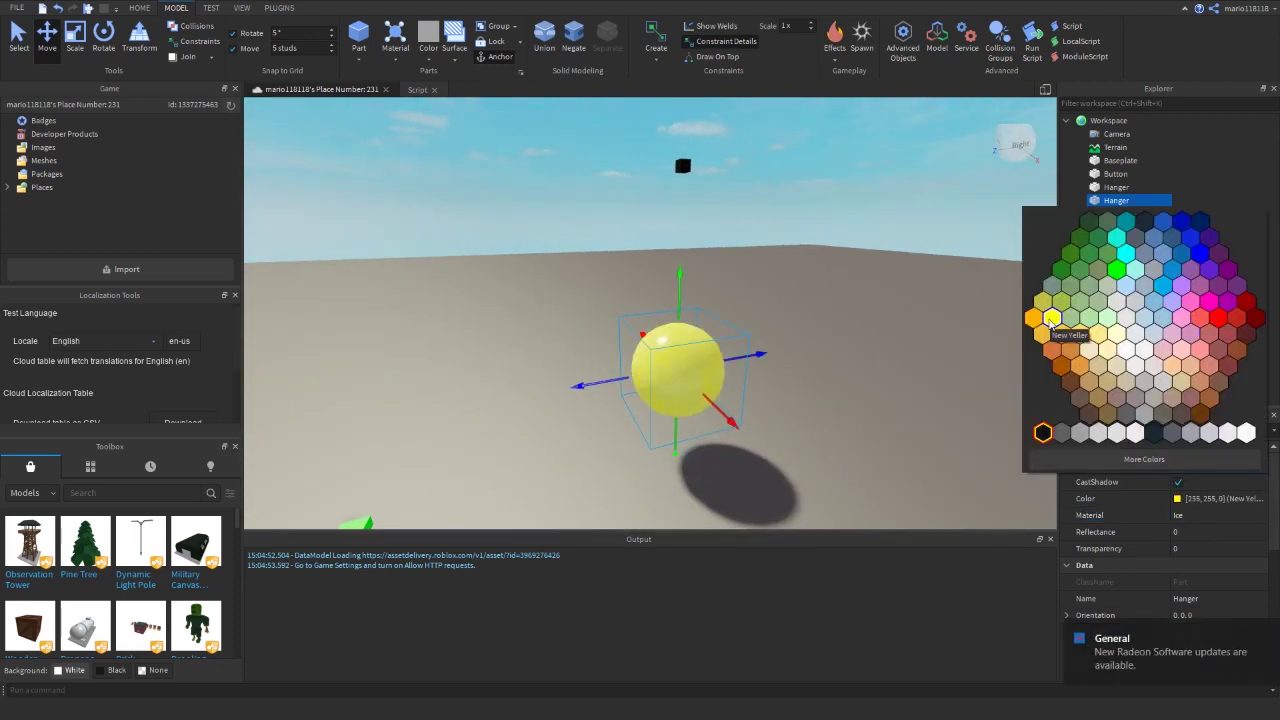
left_click(1253, 430)
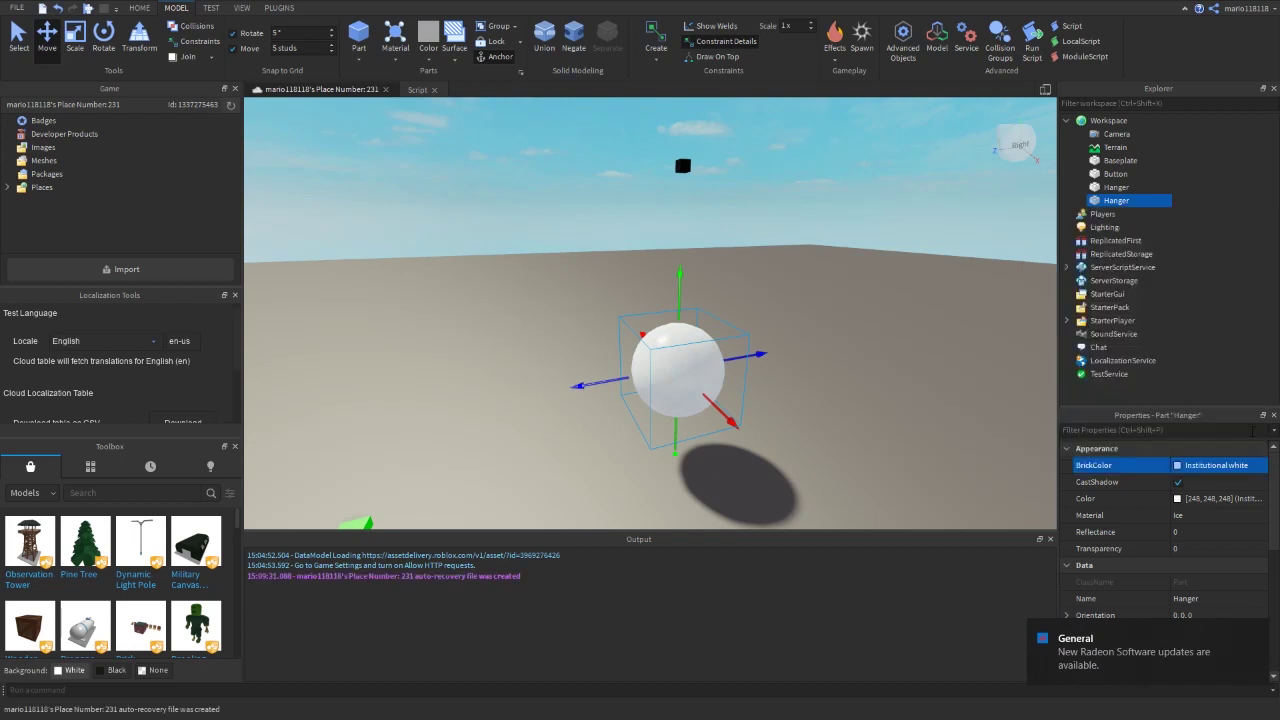
left_click(1256, 634)
Rename the white sphere as Ball.
right_click_drag(943, 391, 942, 391)
key("d")
key("s")
double_click(1111, 202)
type("N")
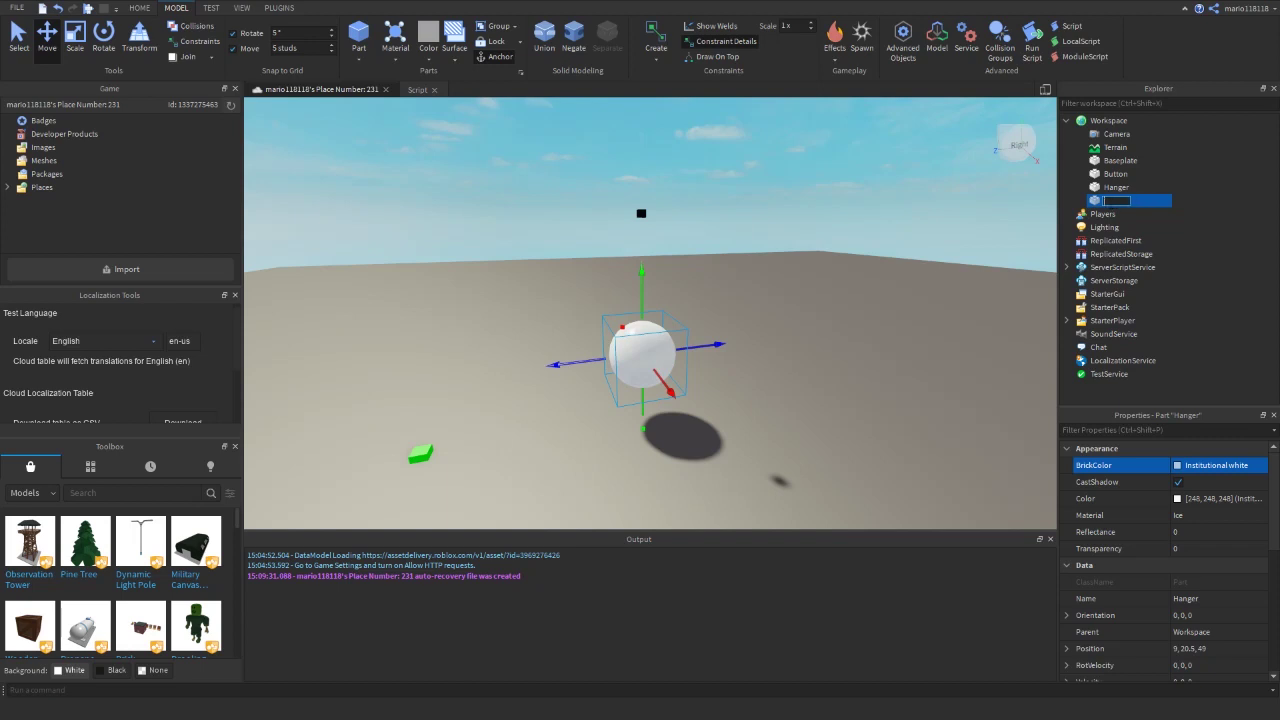
key("Return")
Group the Hanger and Ball parts into one model and name it WreckingBall.
left_click(1107, 190, "ctrl")
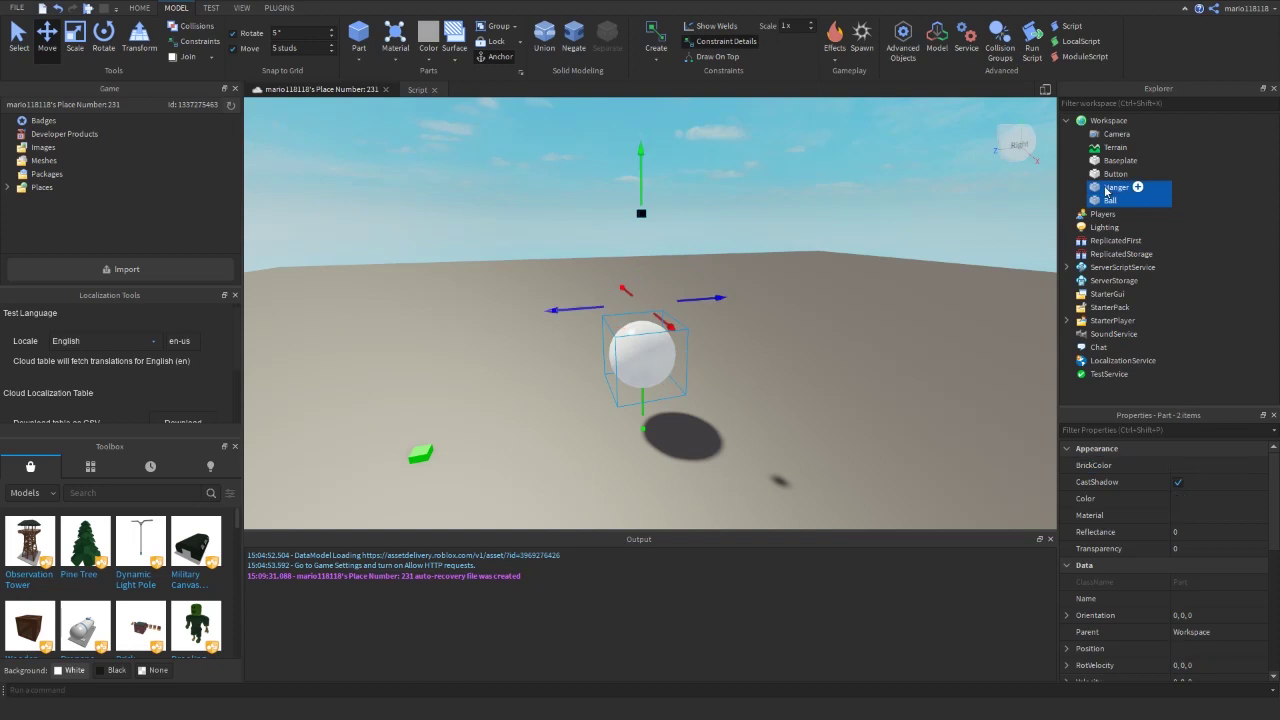
key("ctrl+g")
left_click(1122, 162)
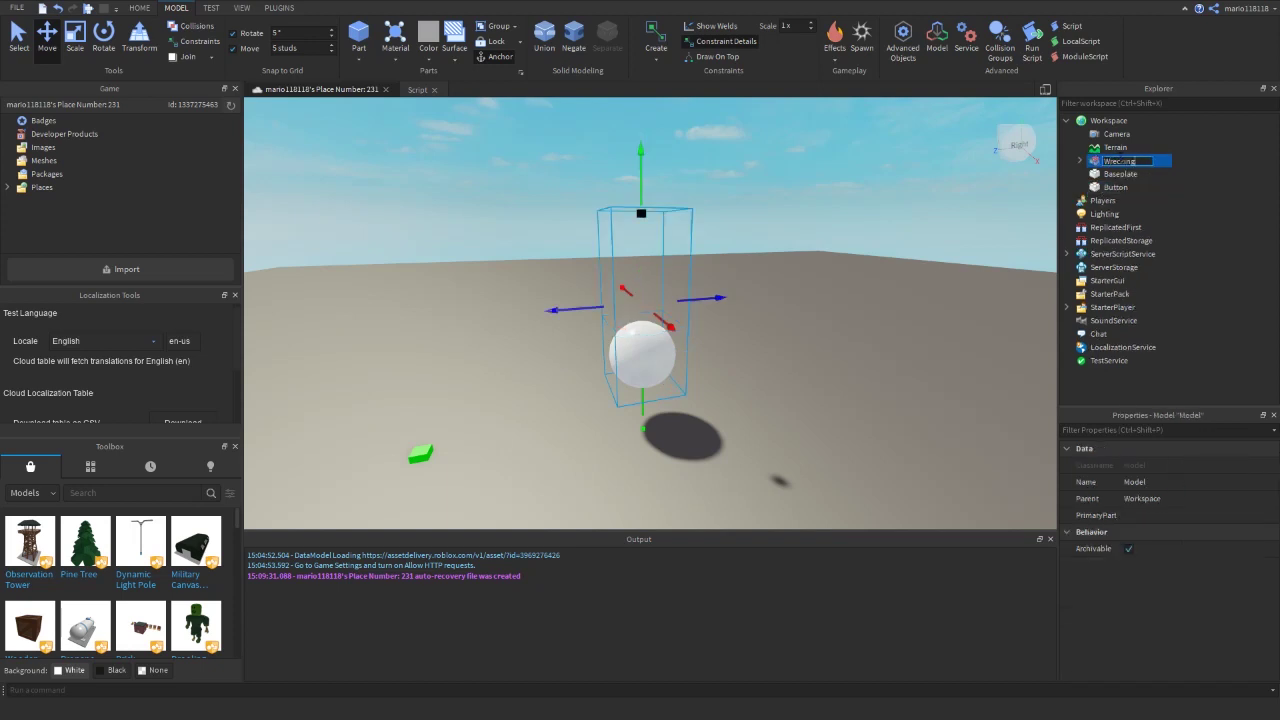
type("WreckingBall")
key("Return")
Lower the Ball inside the WreckingBall model by 5 studs, to position 9, 15.5, 49.
left_click(1115, 187)
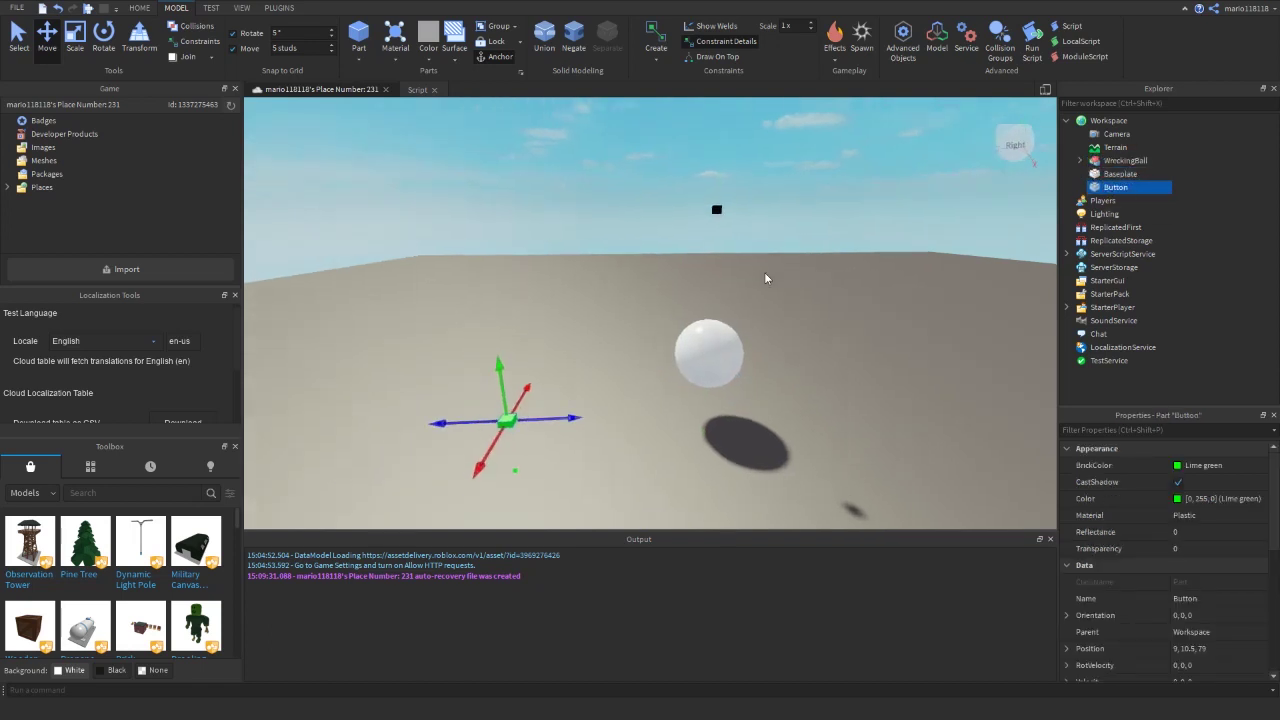
left_click(1124, 160)
left_click(1080, 160)
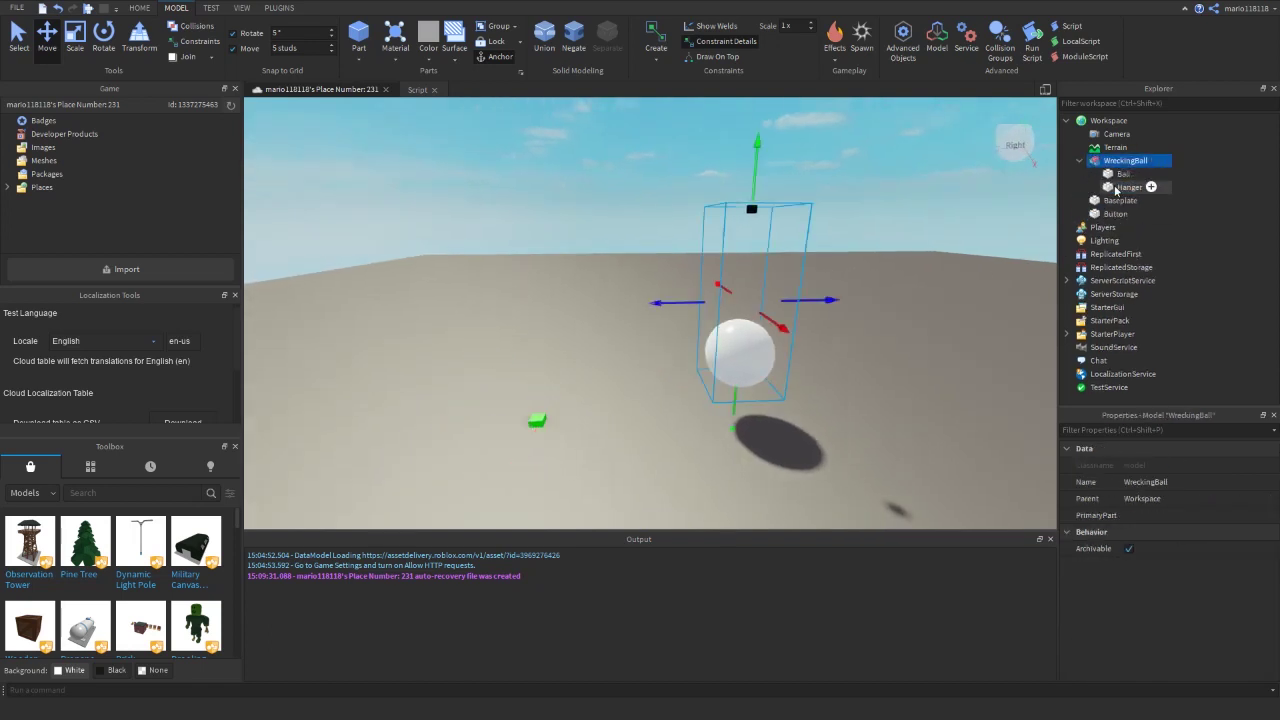
left_click(1124, 173)
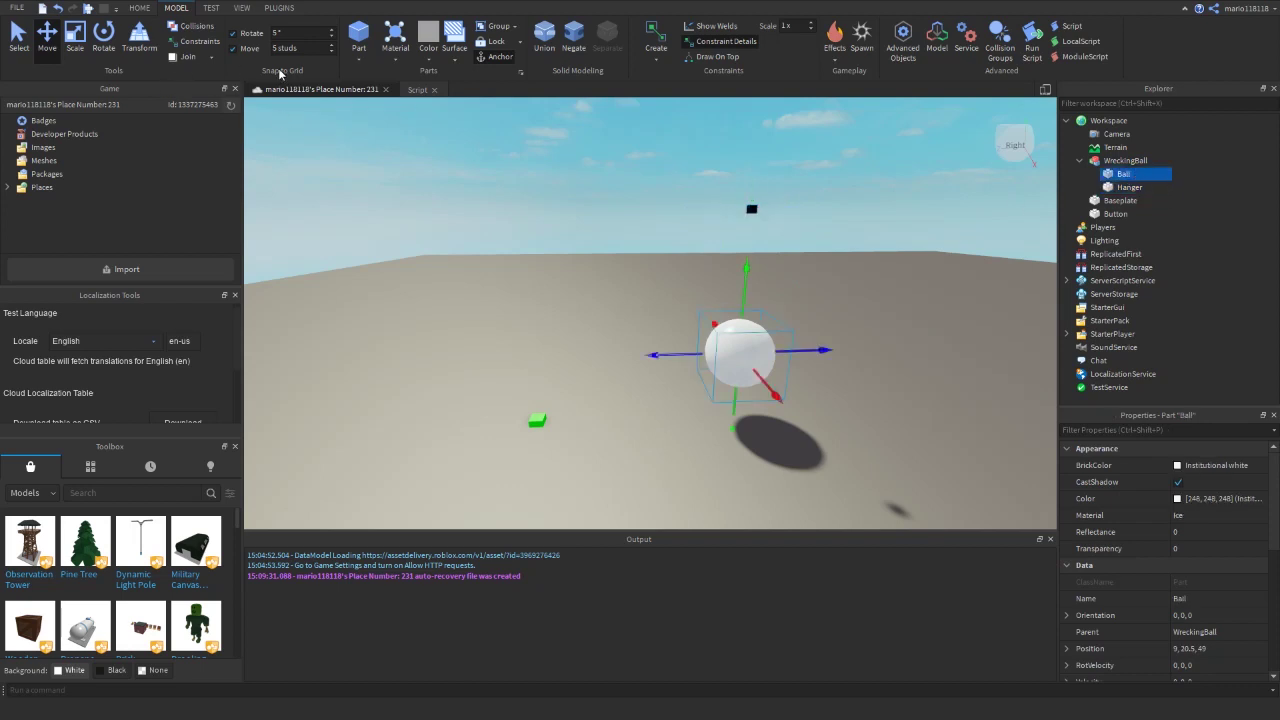
mouse_move(804, 352)
left_mouse_down()
mouse_move(868, 351)
mouse_move(808, 354)
left_mouse_up()
left_click_drag(749, 301, 737, 357)
key("d")
key("w")
left_click(297, 49)
left_click_drag(704, 368, 700, 342)
key("q")
key("f")
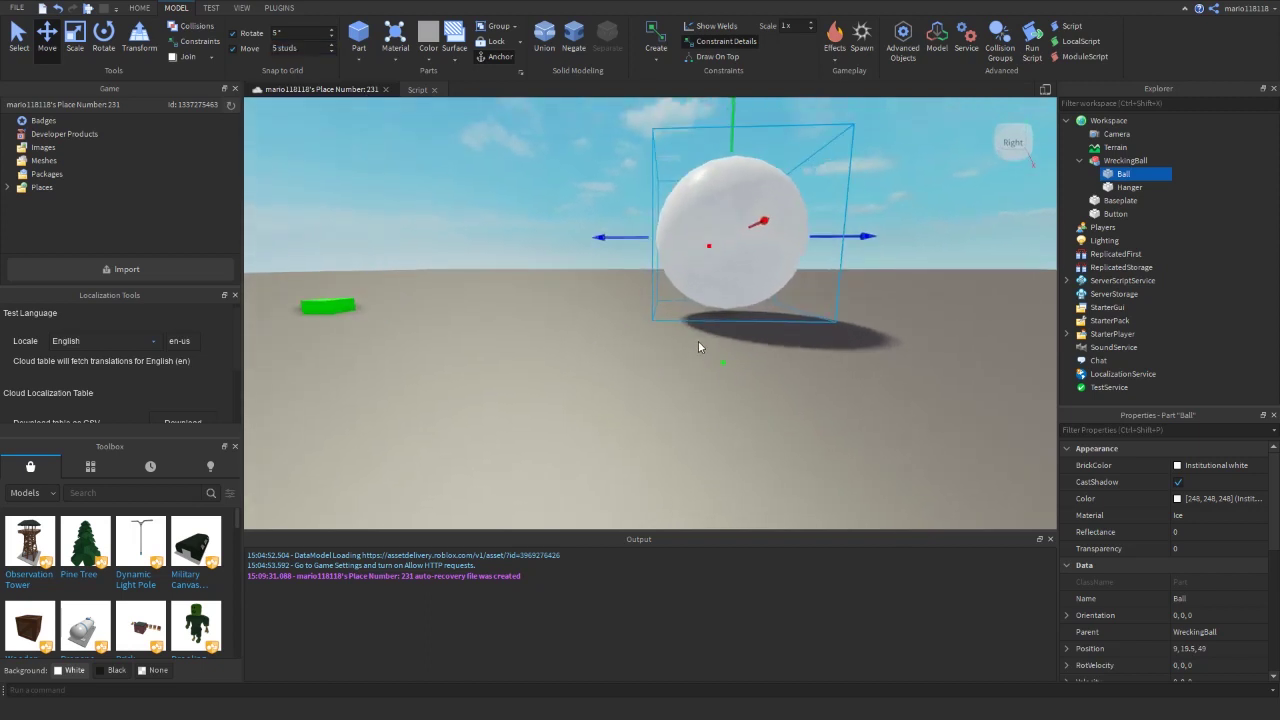
key("e")
key("s")
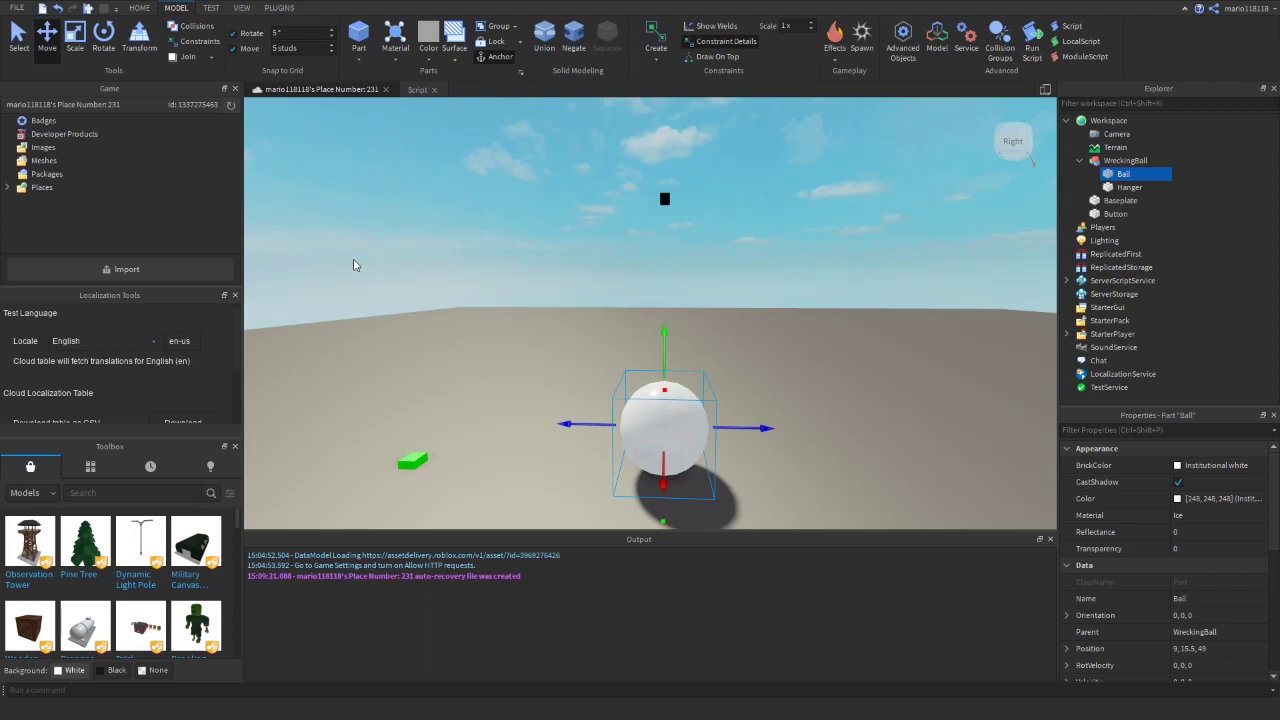
Add an Attachment to the Hanger and another Attachment to the Ball.
left_click(1130, 187)
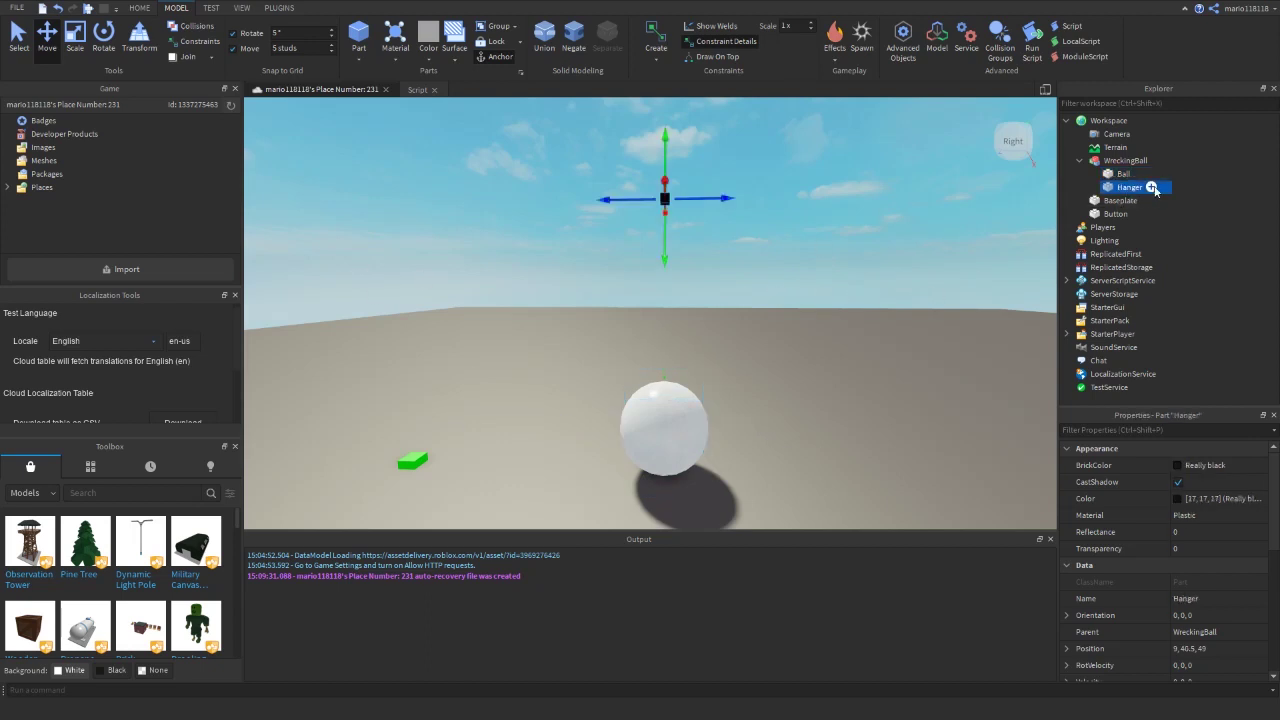
left_click(1151, 187)
type("at")
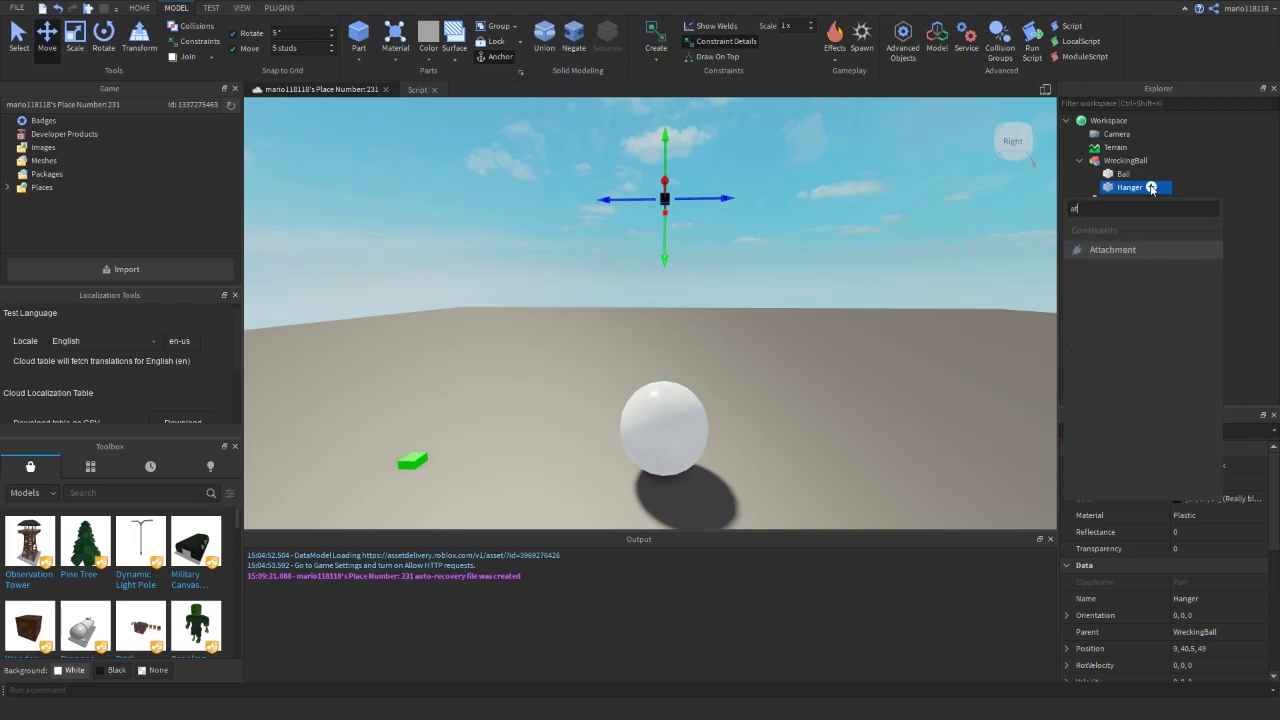
left_click(1110, 249)
left_click(1124, 173)
left_click(1139, 173)
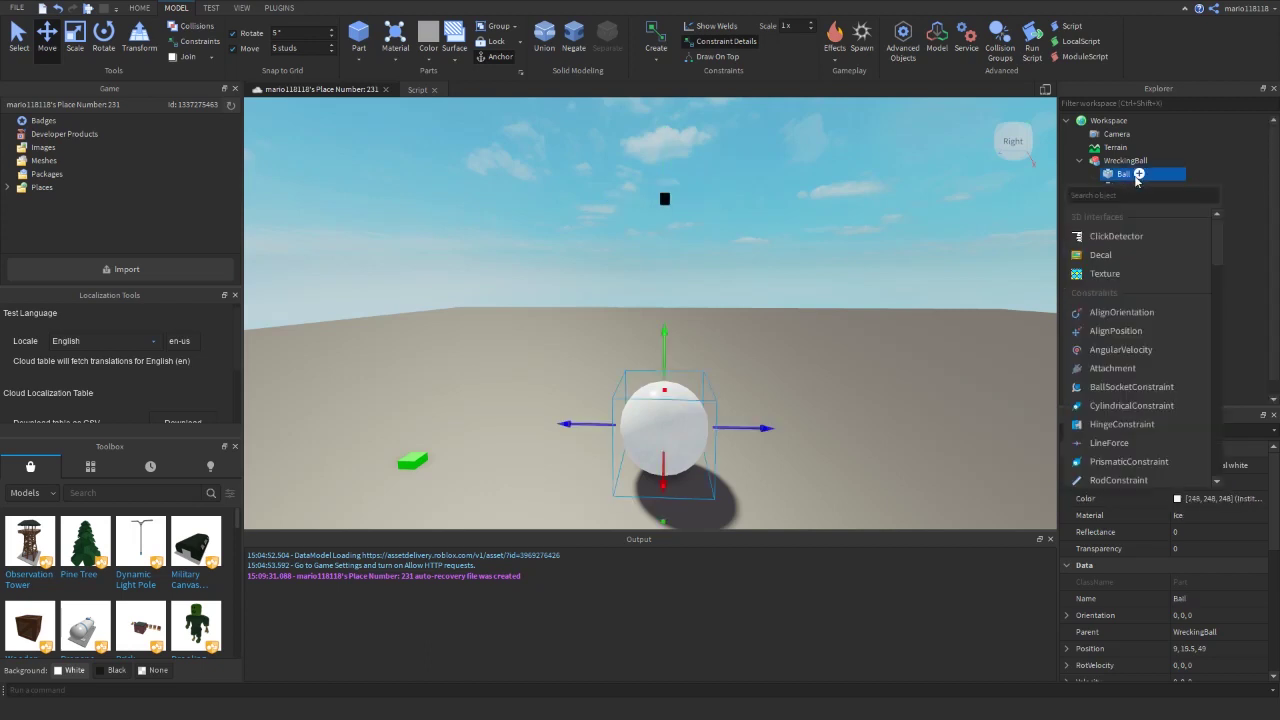
left_click(1112, 236)
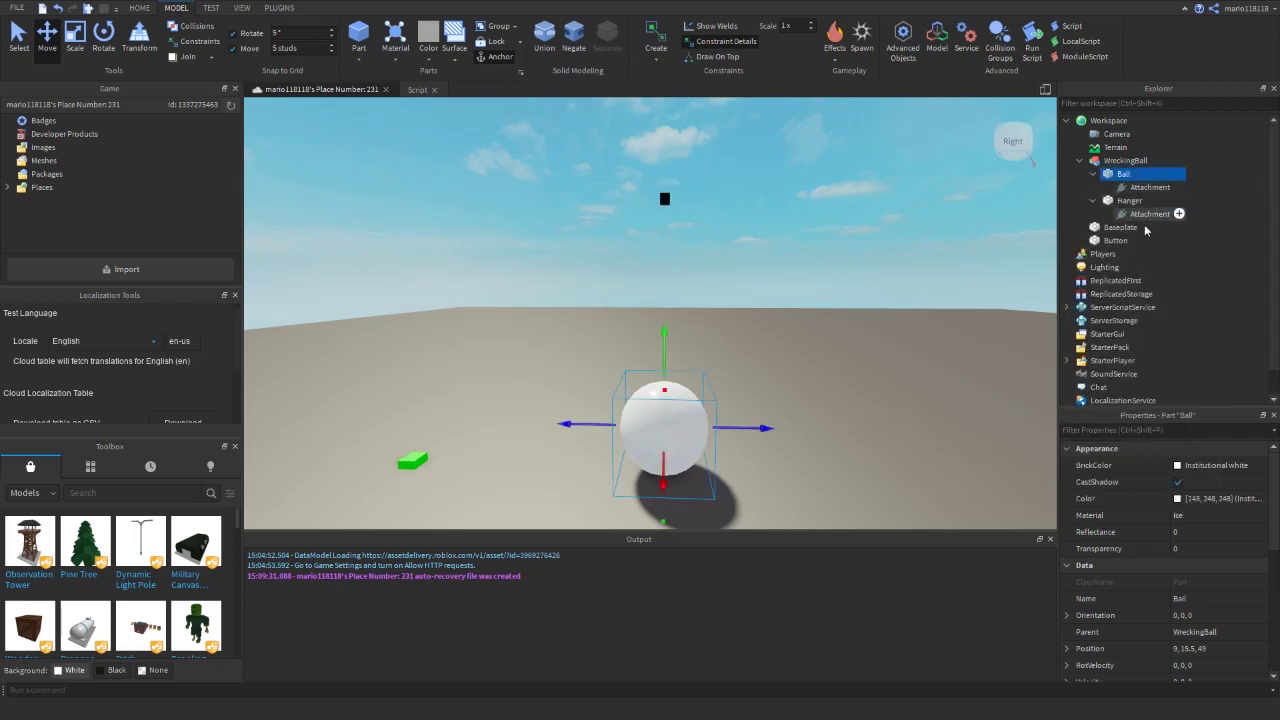
Add a RopeConstraint to the Hanger, with the Ball's attachment as Attachment0 and the Hanger's attachment as Attachment1.
left_click(1140, 200)
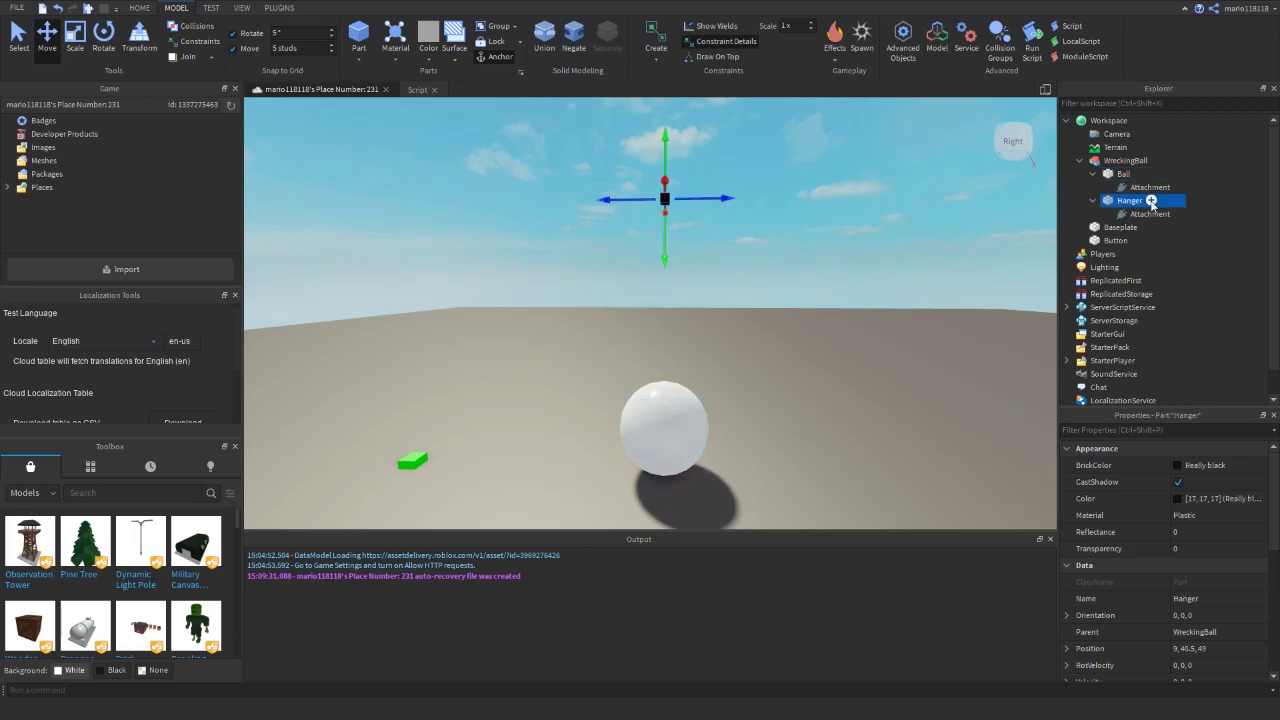
left_click(1151, 201)
type("rop")
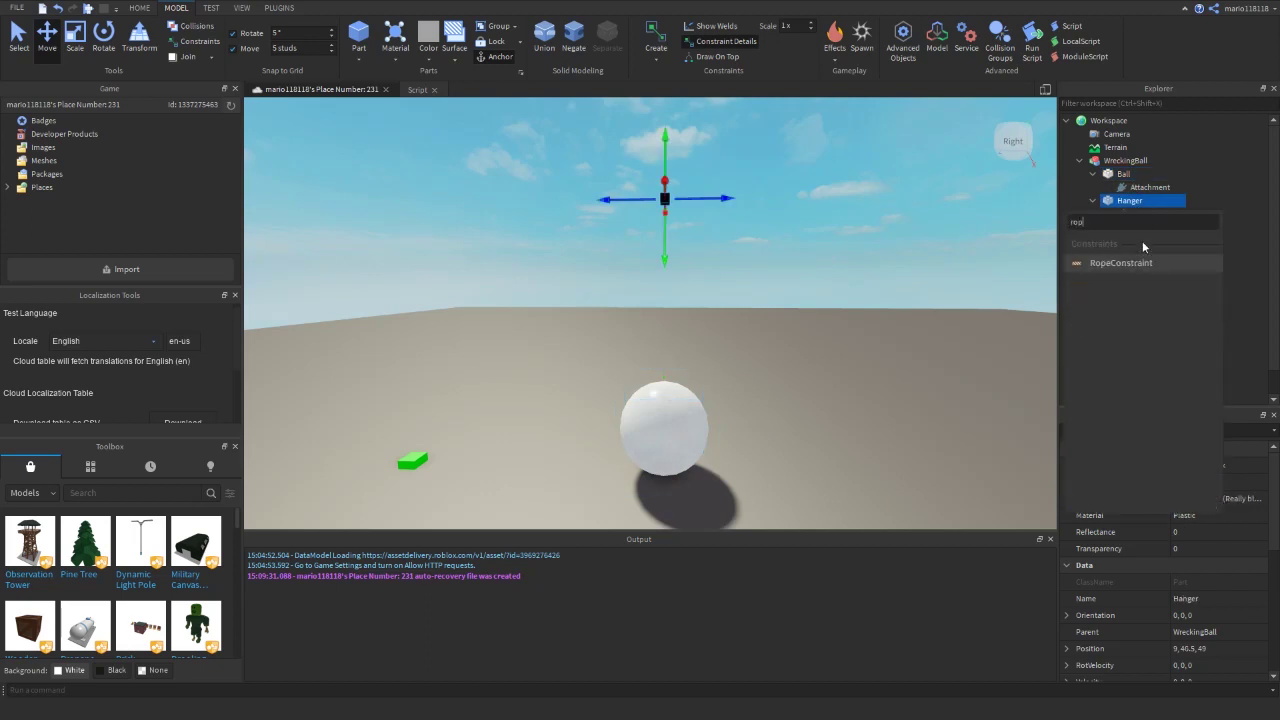
left_click(1132, 260)
left_click(1146, 227)
scroll(1154, 573, "down", 2)
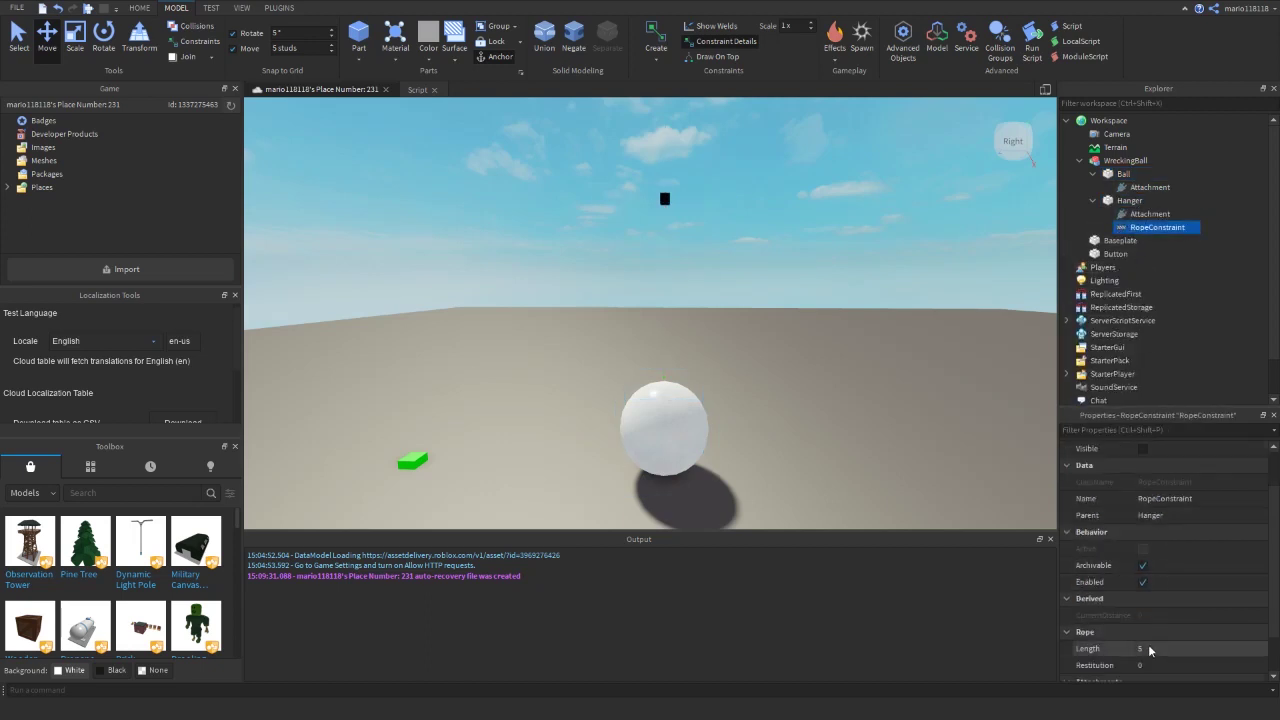
left_click(1148, 648)
left_click(1146, 188)
left_click(1166, 665)
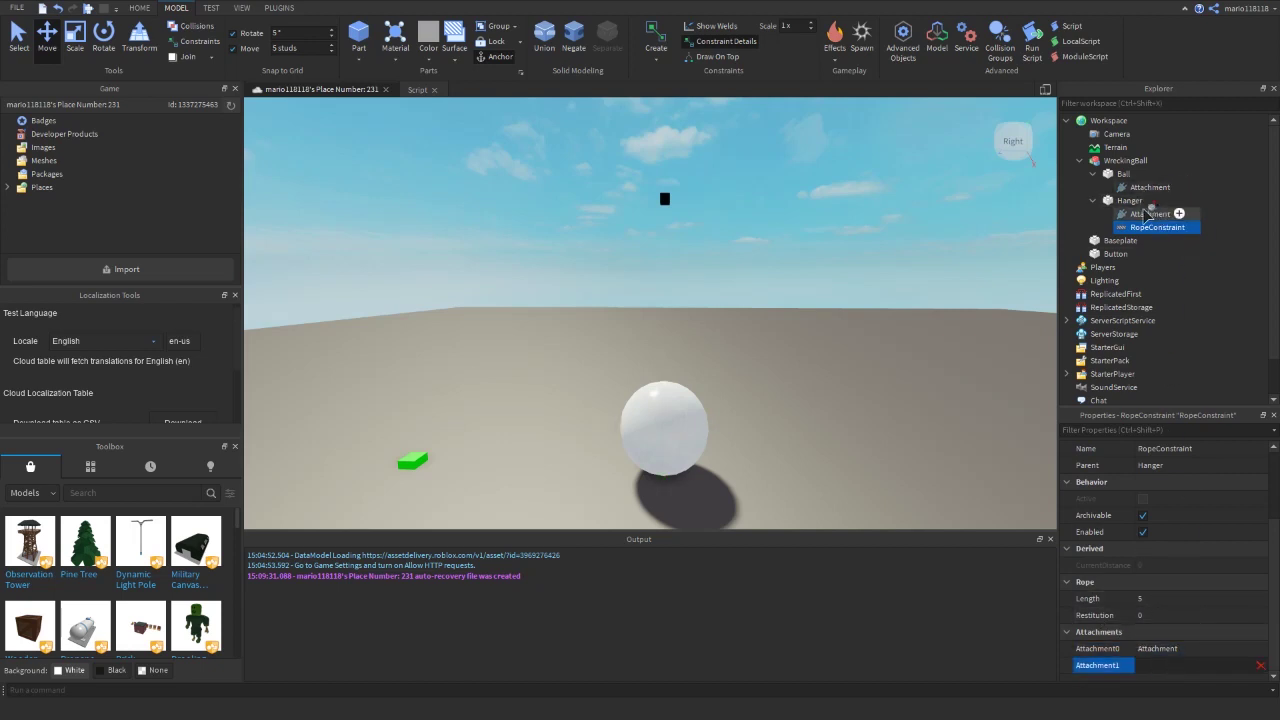
left_click(1148, 213)
right_click_drag(604, 222, 640, 220)
key("a")
key("w")
left_click(783, 251)
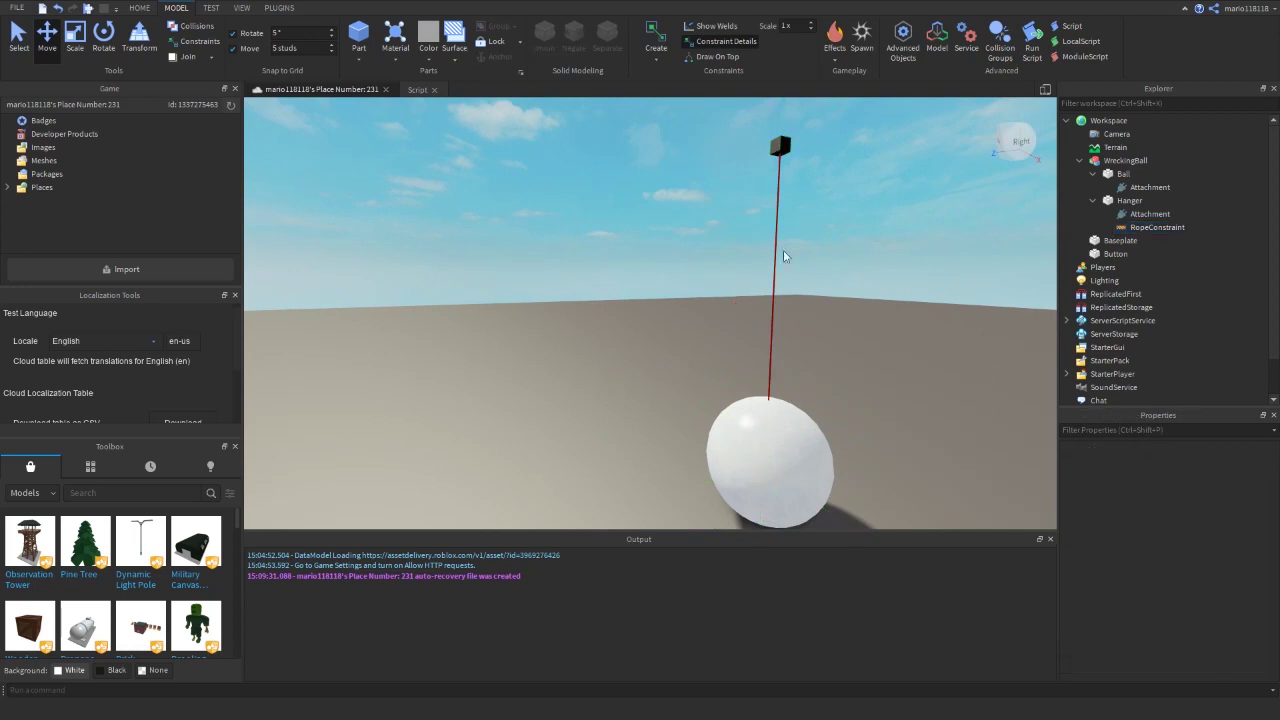
Try a thickness of 1 for the RopeConstraint.
left_click(1130, 228)
scroll(1170, 486, "down", 1)
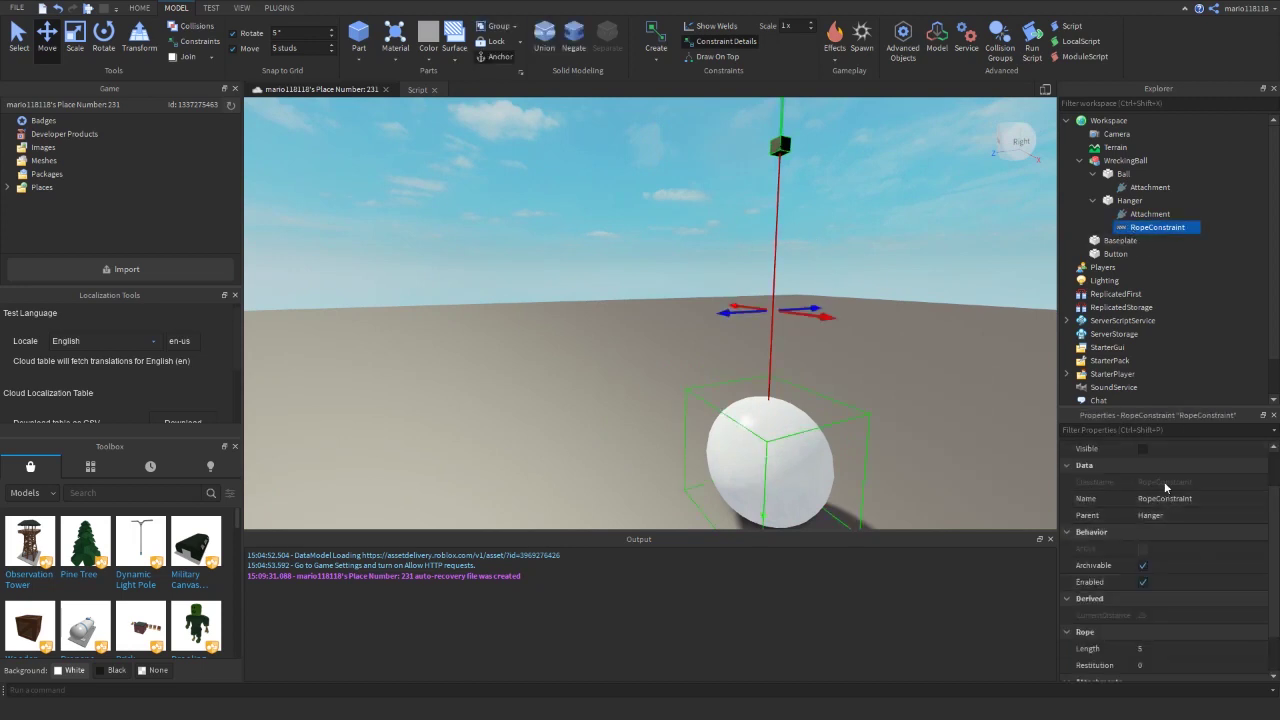
scroll(1166, 486, "up", 1)
left_click(1161, 482)
type("1")
key("Return")
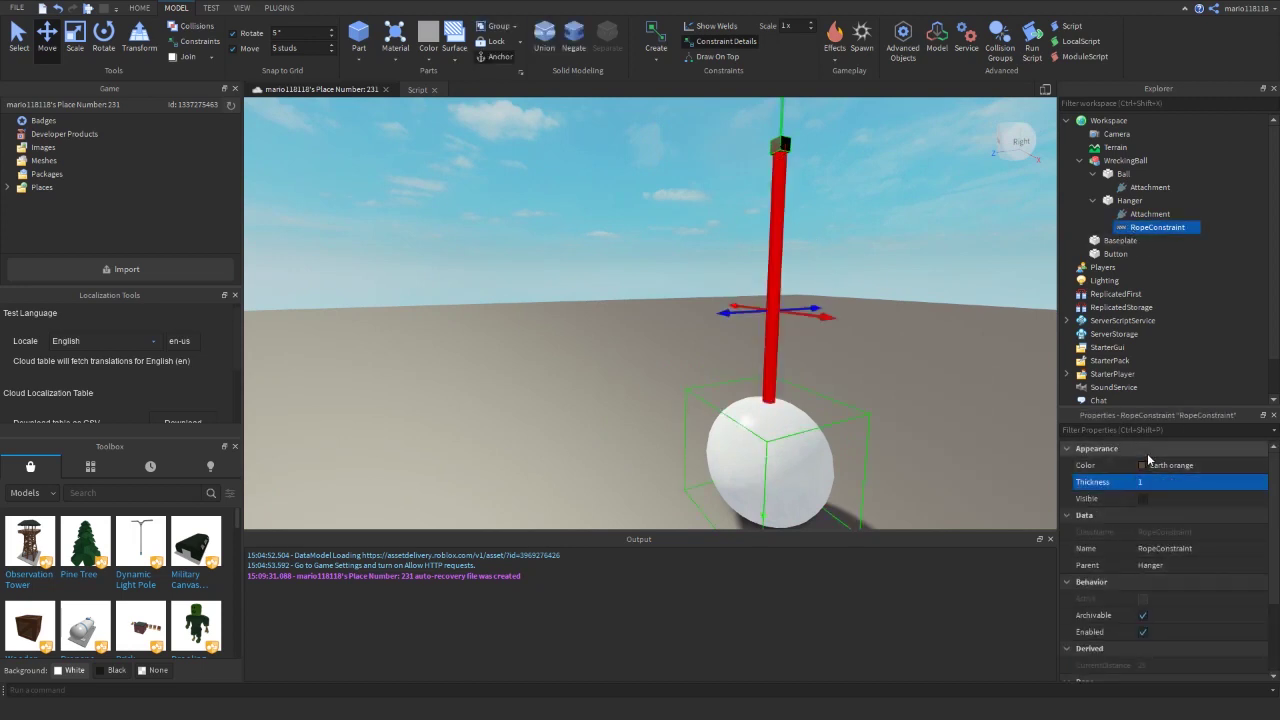
Set the RopeConstraint's thickness to 0.25.
left_click(1159, 488)
type(".2")
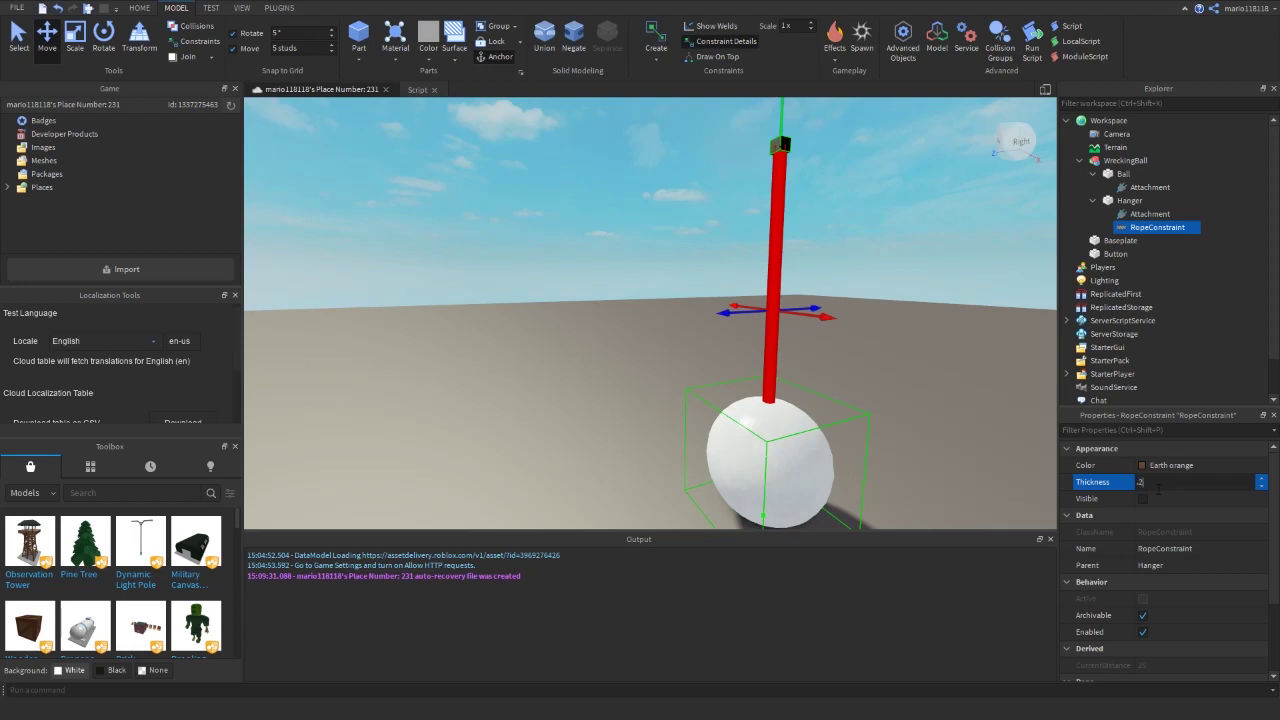
type("5")
key("Return")
left_click(1166, 466)
left_click(1041, 463)
right_click_drag(960, 385, 976, 410)
key("s")
Set the RopeConstraint's length to 25.
scroll(1169, 572, "down", 2)
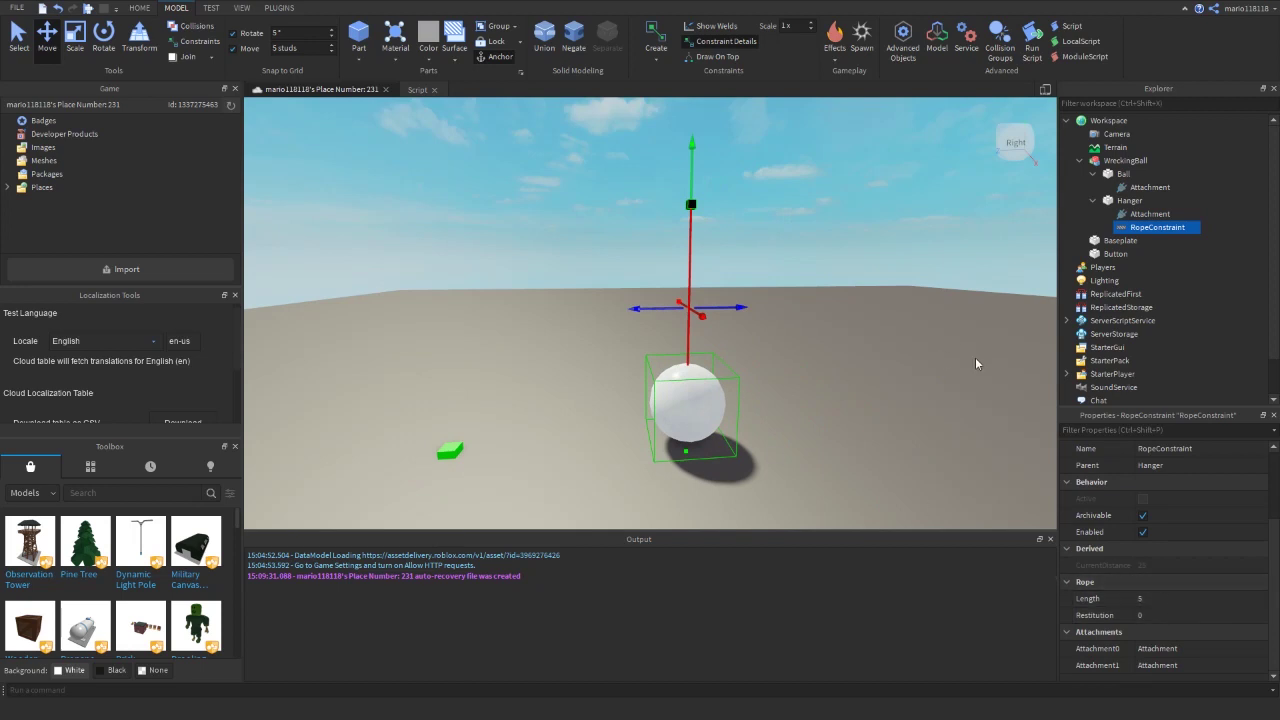
left_click(1164, 599)
type("25")
key("Return")
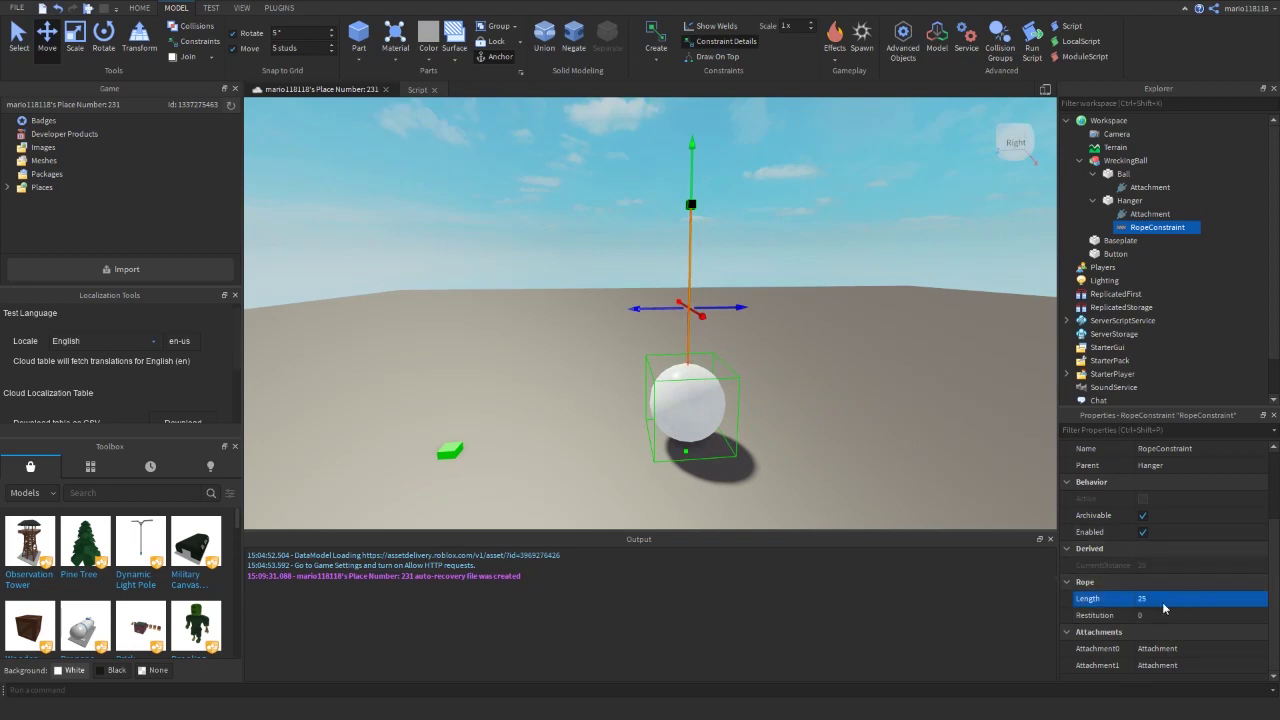
Move the Ball away from the button along the Z axis and upward so its rope slants from the Hanger.
scroll(846, 316, "up", 2)
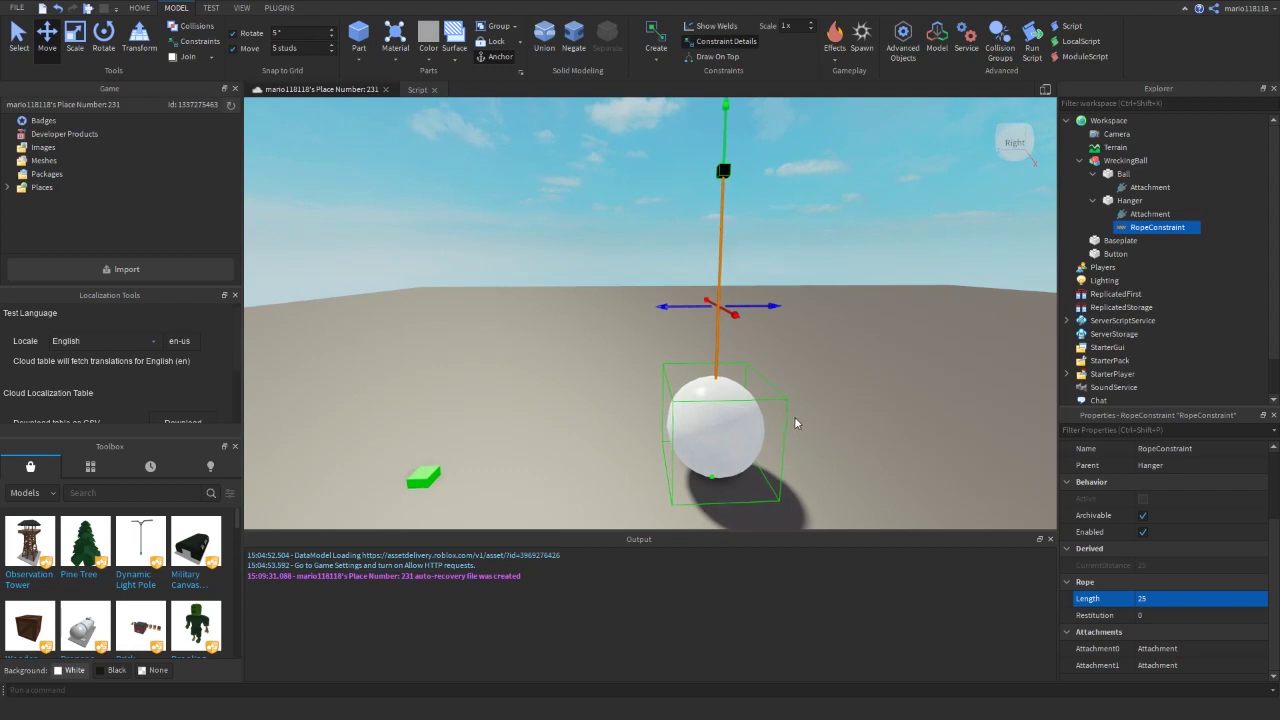
right_click_drag(794, 416, 699, 181)
key("q")
key("d")
key("a")
key("e")
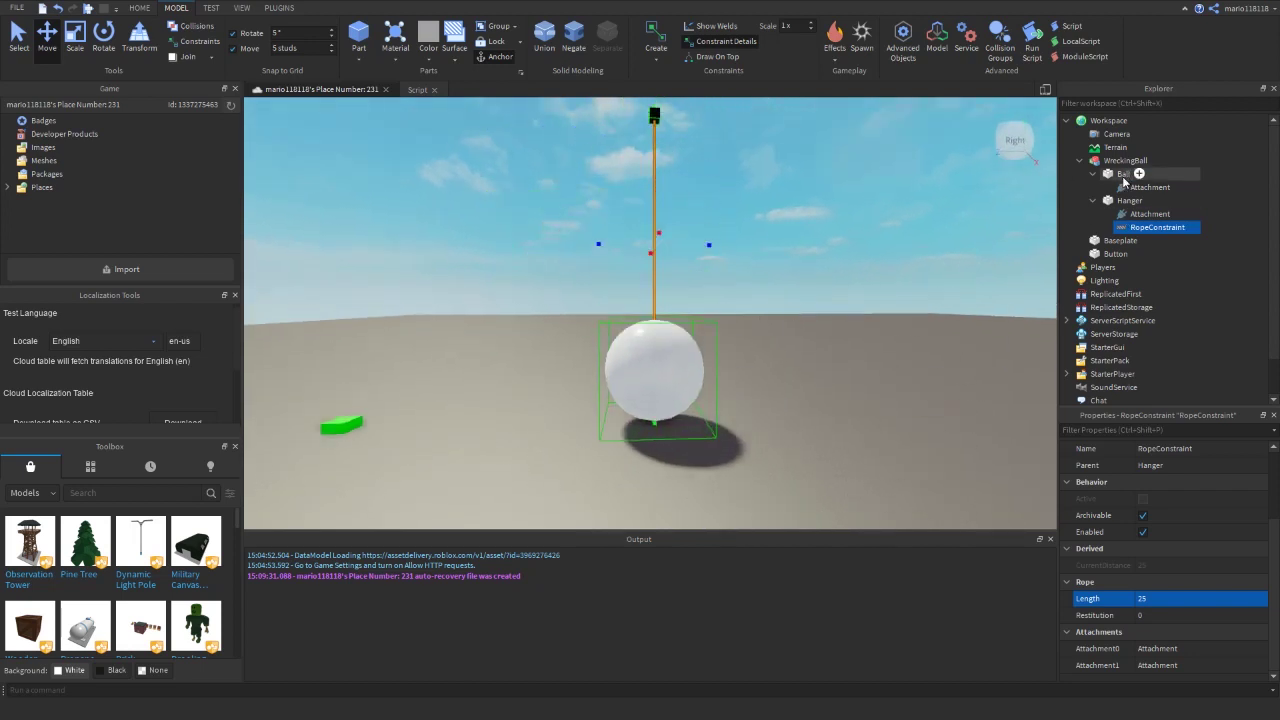
left_click(1121, 174)
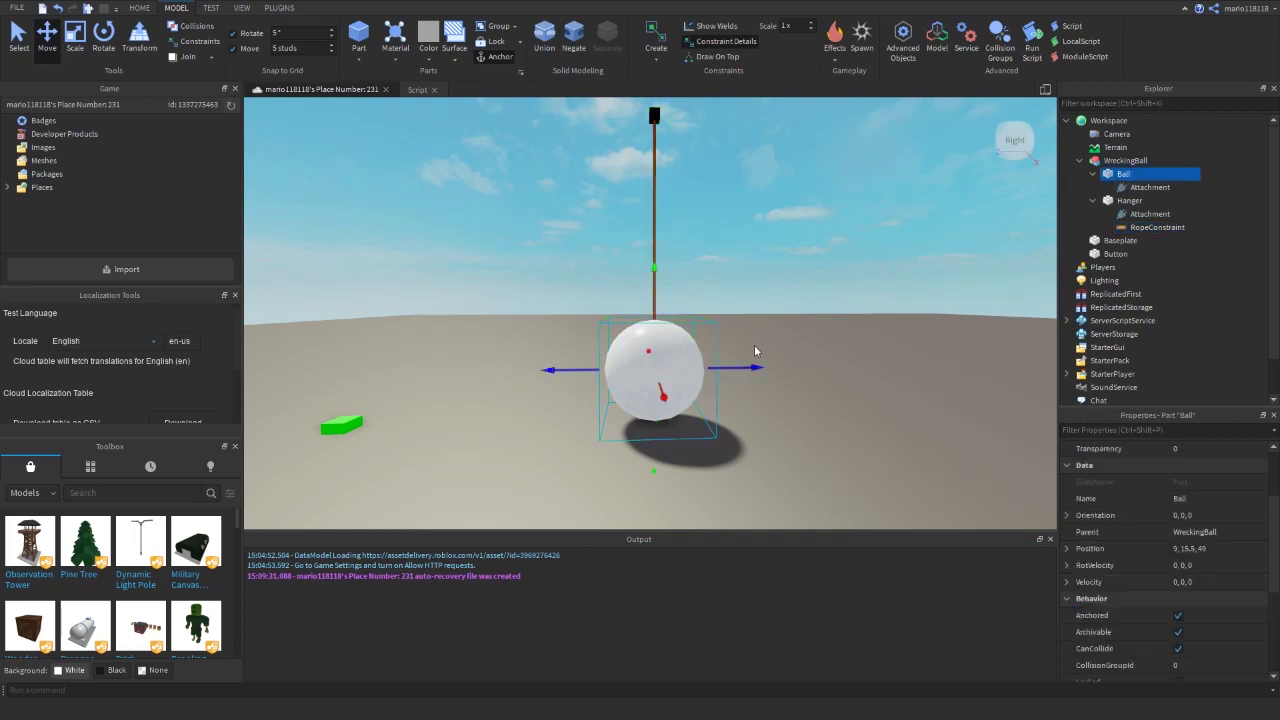
left_click_drag(740, 371, 892, 369)
left_click_drag(808, 258, 809, 205)
left_click_drag(898, 316, 932, 320)
left_click_drag(852, 241, 847, 177)
left_click(1157, 227)
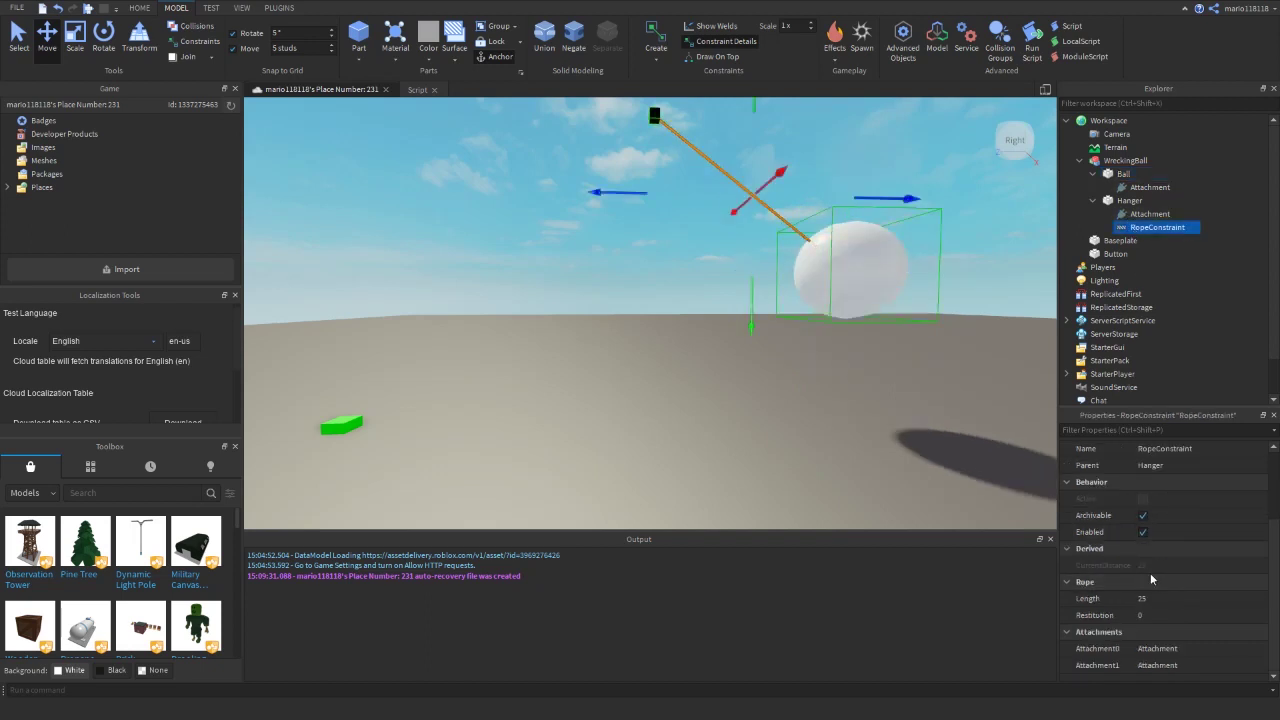
Move the green button across the baseplate to position 34, 10.5, 39, beside the wrecking ball.
right_click_drag(932, 397, 930, 370)
key("s")
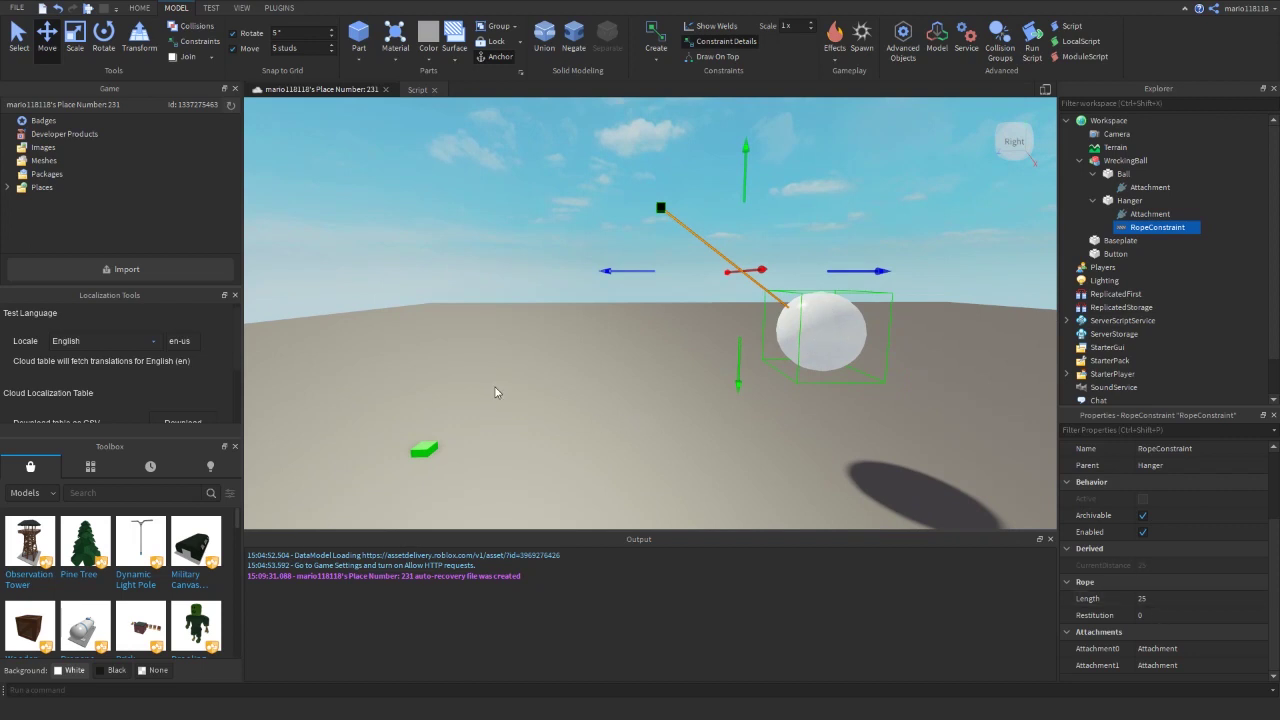
key("a")
right_click_drag(742, 396, 800, 383)
key("s")
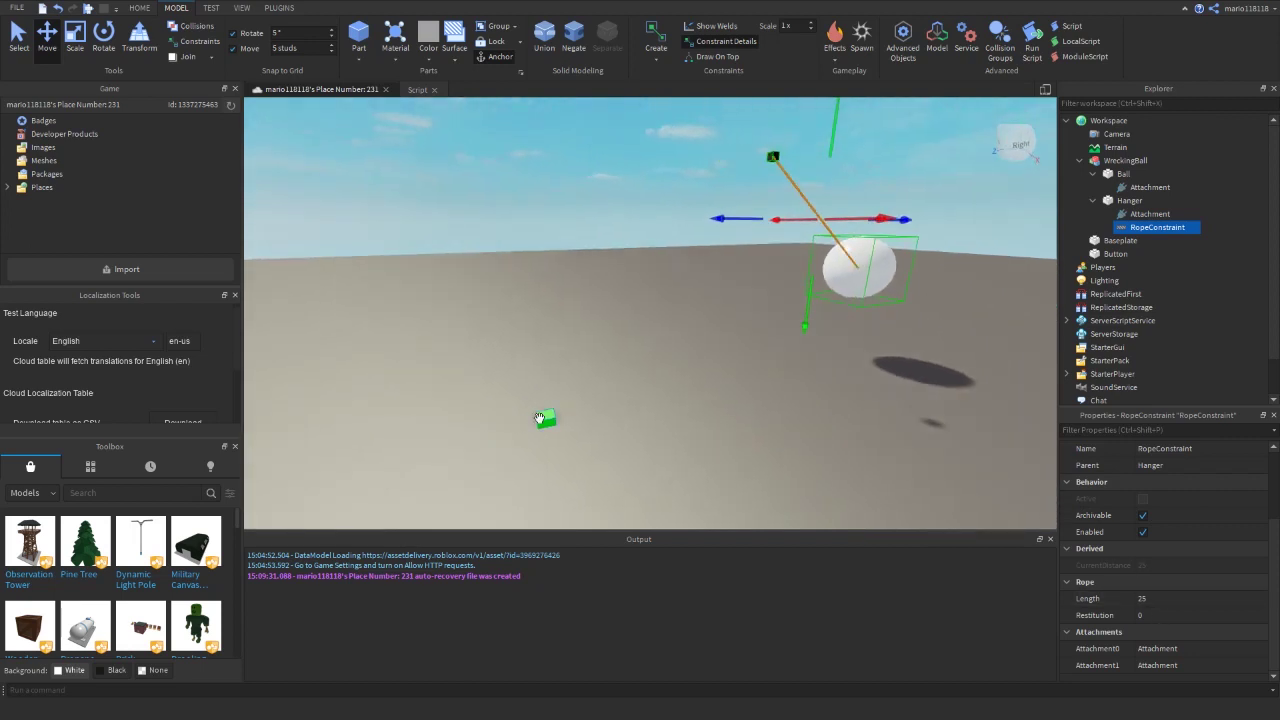
left_click(540, 418)
key("alt+s")
left_click(705, 348)
left_click(767, 128)
left_click(575, 380)
left_click_drag(651, 421, 865, 400)
Shift the whole WreckingBall model slightly along the Z axis, in the direction the Ball is pulled.
key("s")
key("a")
right_click_drag(828, 292, 835, 290)
left_click(780, 238)
right_click_drag(779, 238, 777, 237)
key("w")
key("d")
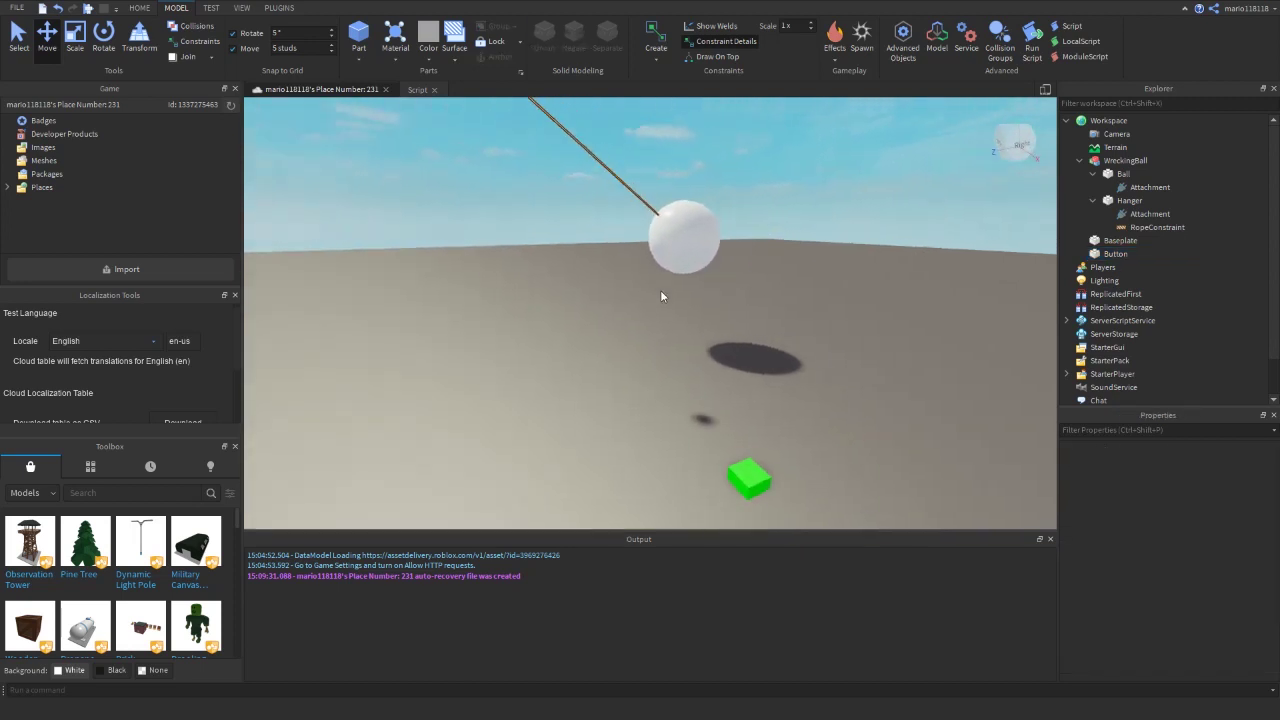
right_click_drag(660, 290, 652, 282)
key("s")
key("w")
key("a")
key("s")
key("d")
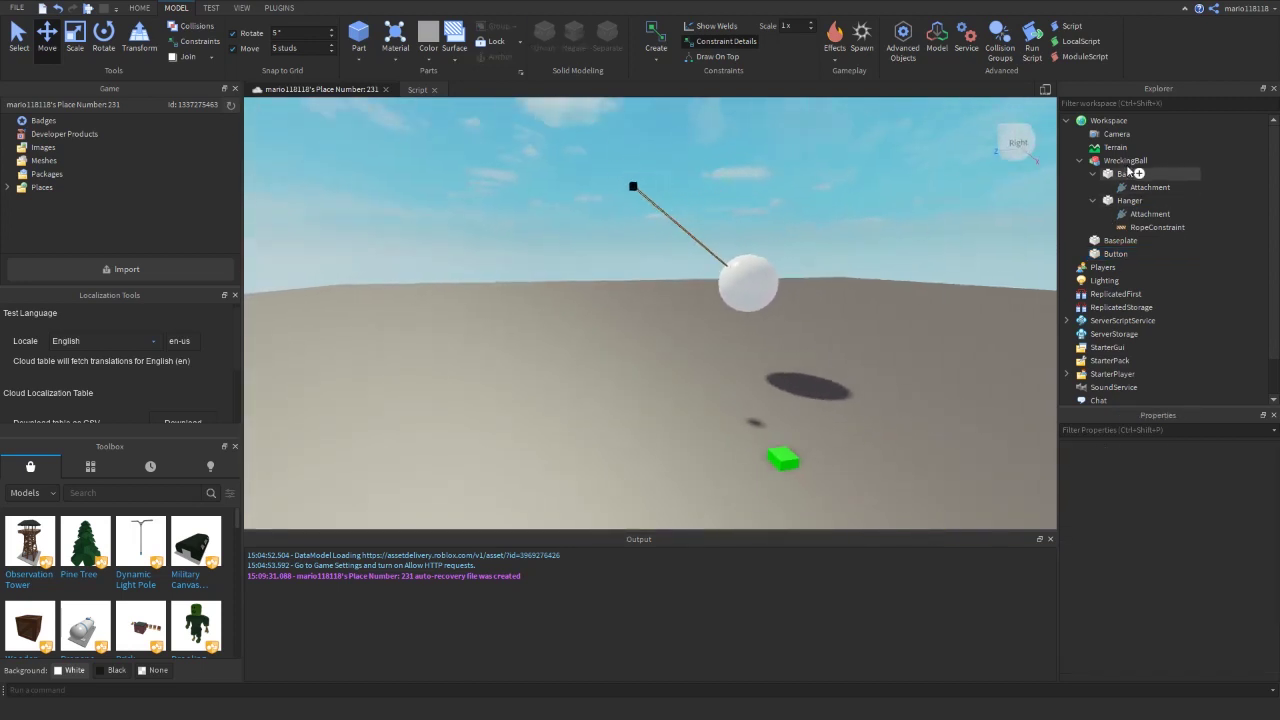
left_click(743, 257)
left_click_drag(820, 251, 848, 256)
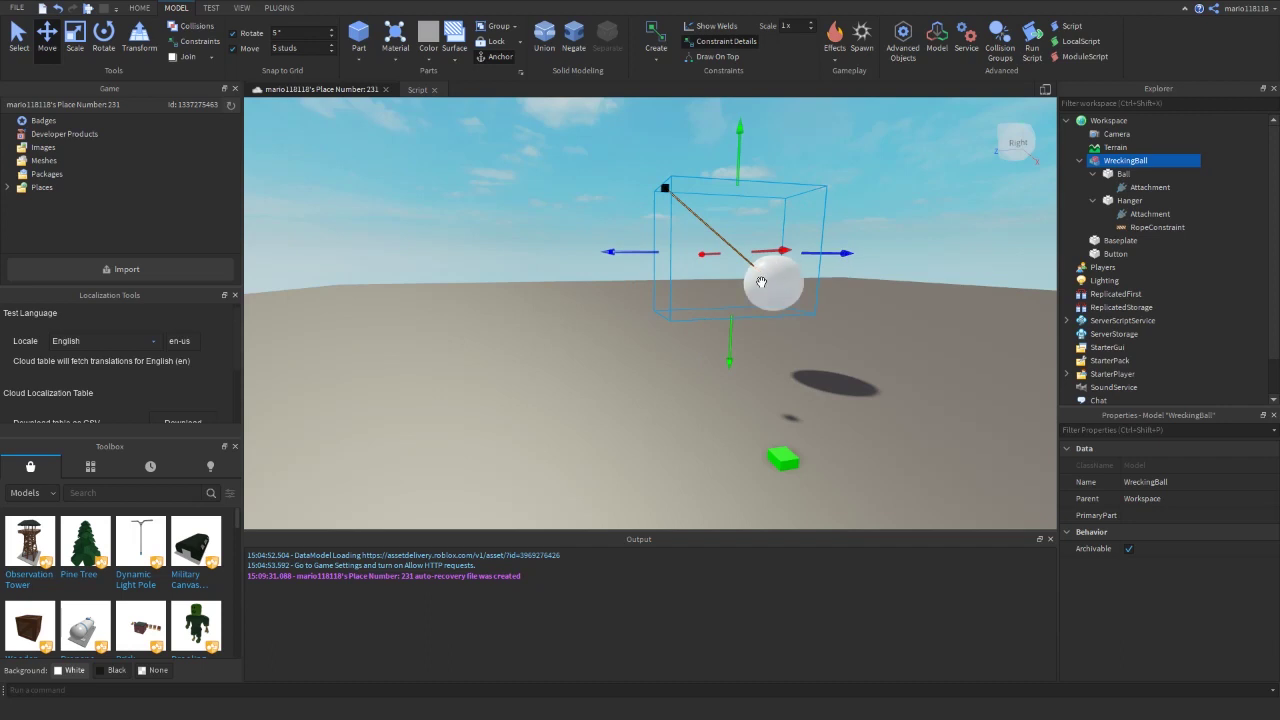
Examine the placement of the wrecking ball and button from several angles, dismissing the antivirus notification.
right_click_drag(761, 281, 760, 280)
key("q")
right_click_drag(758, 206, 746, 195)
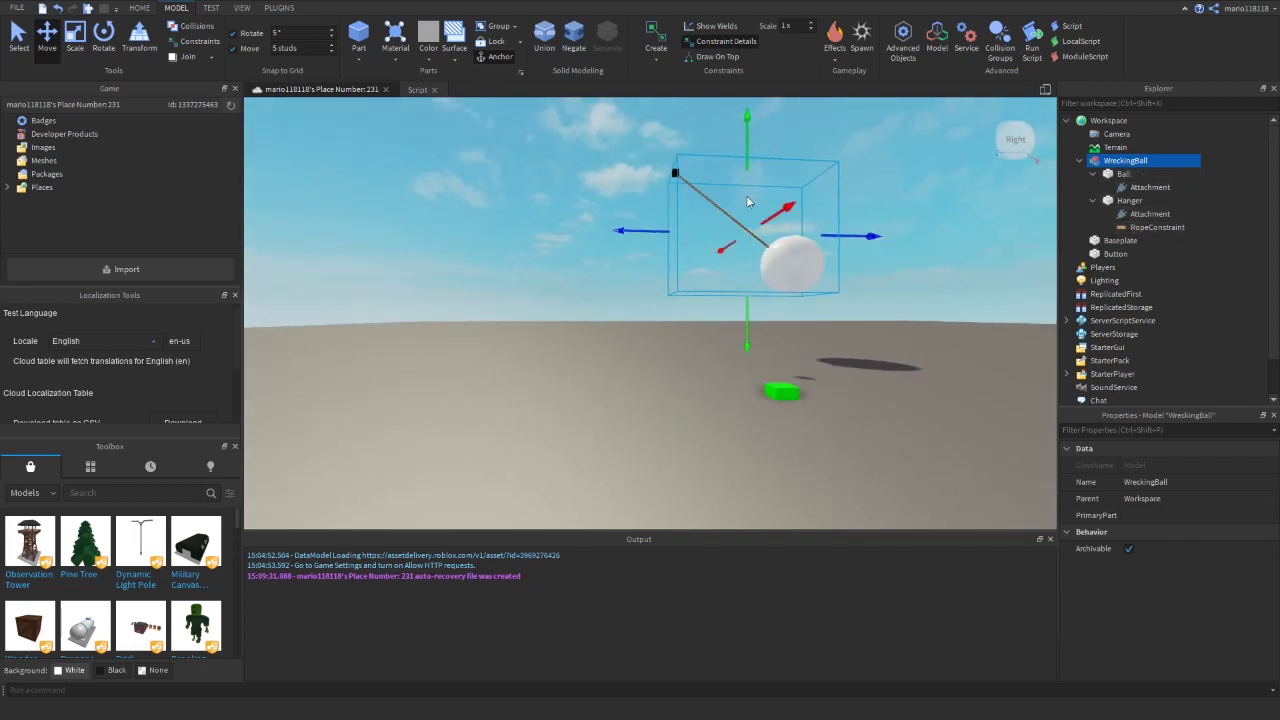
right_click_drag(667, 345, 650, 352)
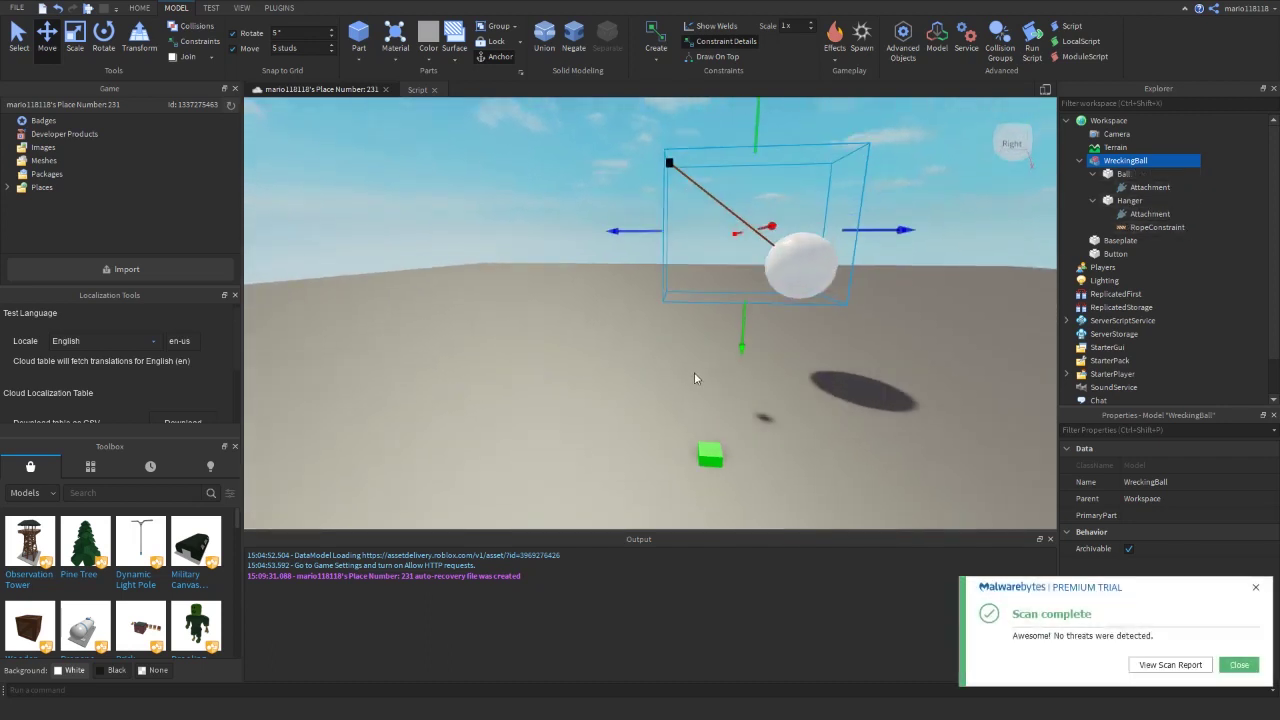
left_click(696, 377)
key("w")
left_click(1255, 587)
key("a")
right_click_drag(841, 373, 838, 369)
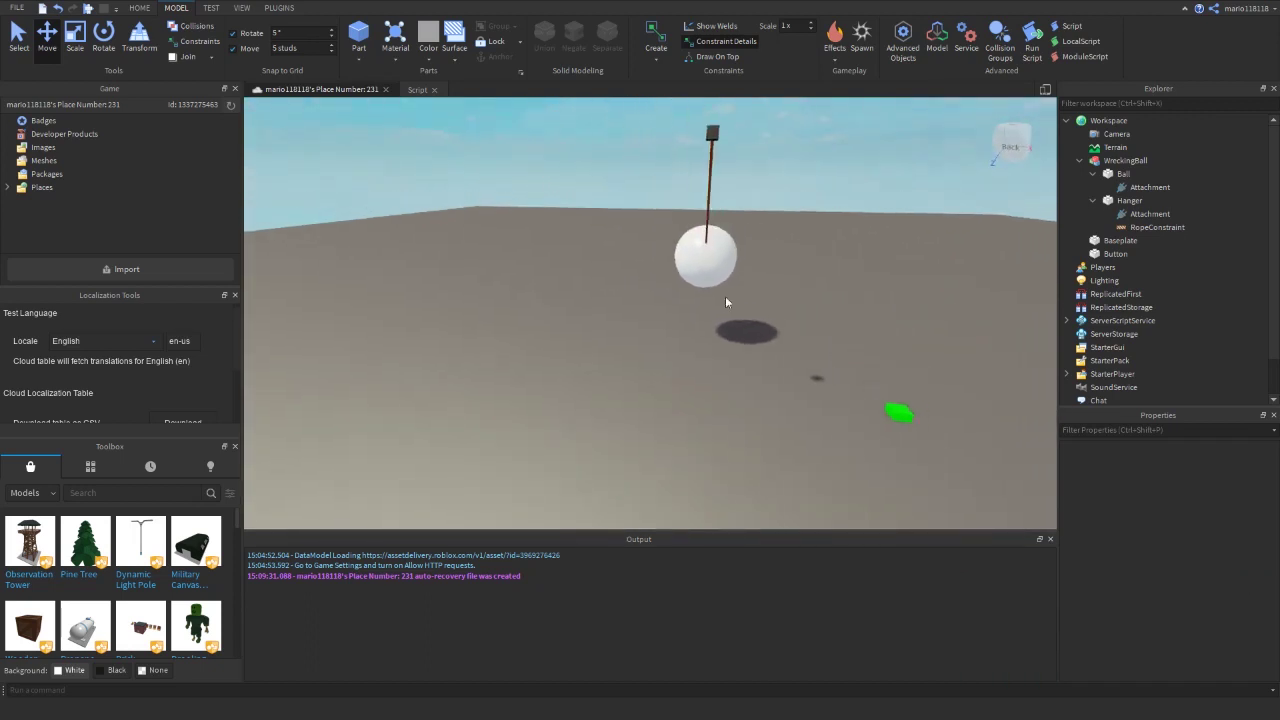
Insert a new block part on the baseplate near the wrecking ball, opposite the green button.
left_click(1114, 160)
left_click(1115, 253, "ctrl")
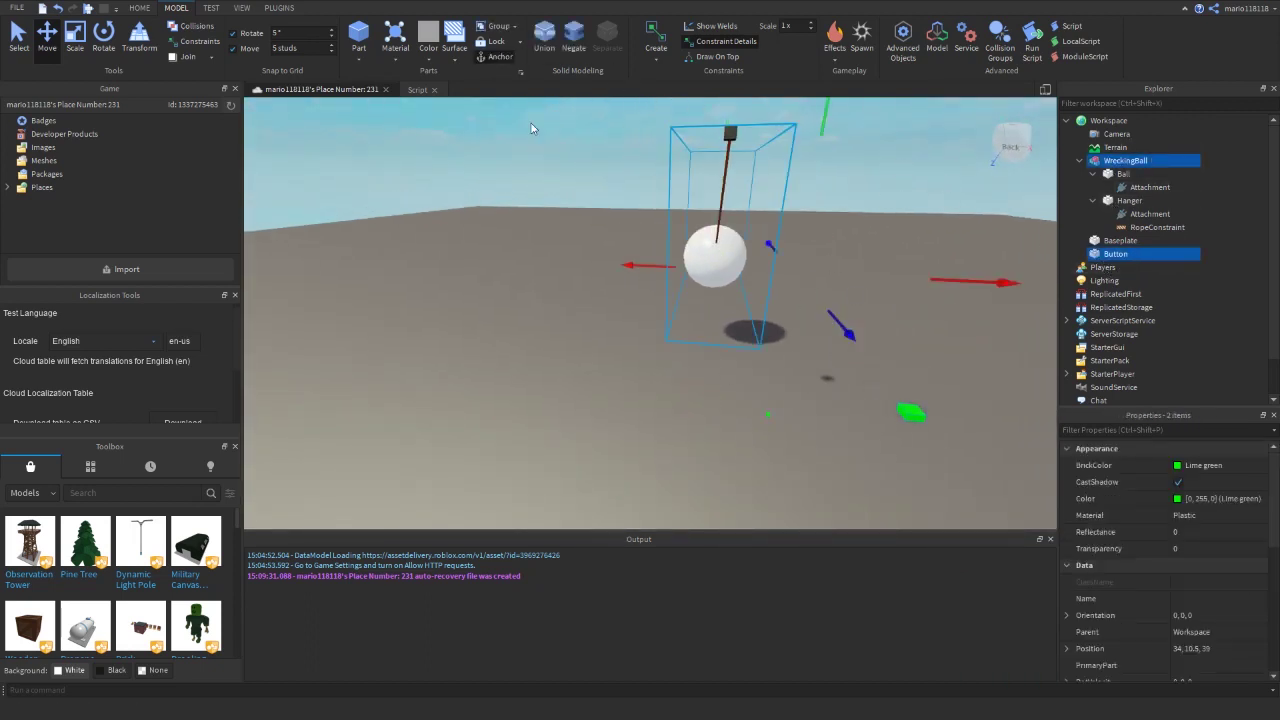
right_click(642, 404)
left_click(674, 358)
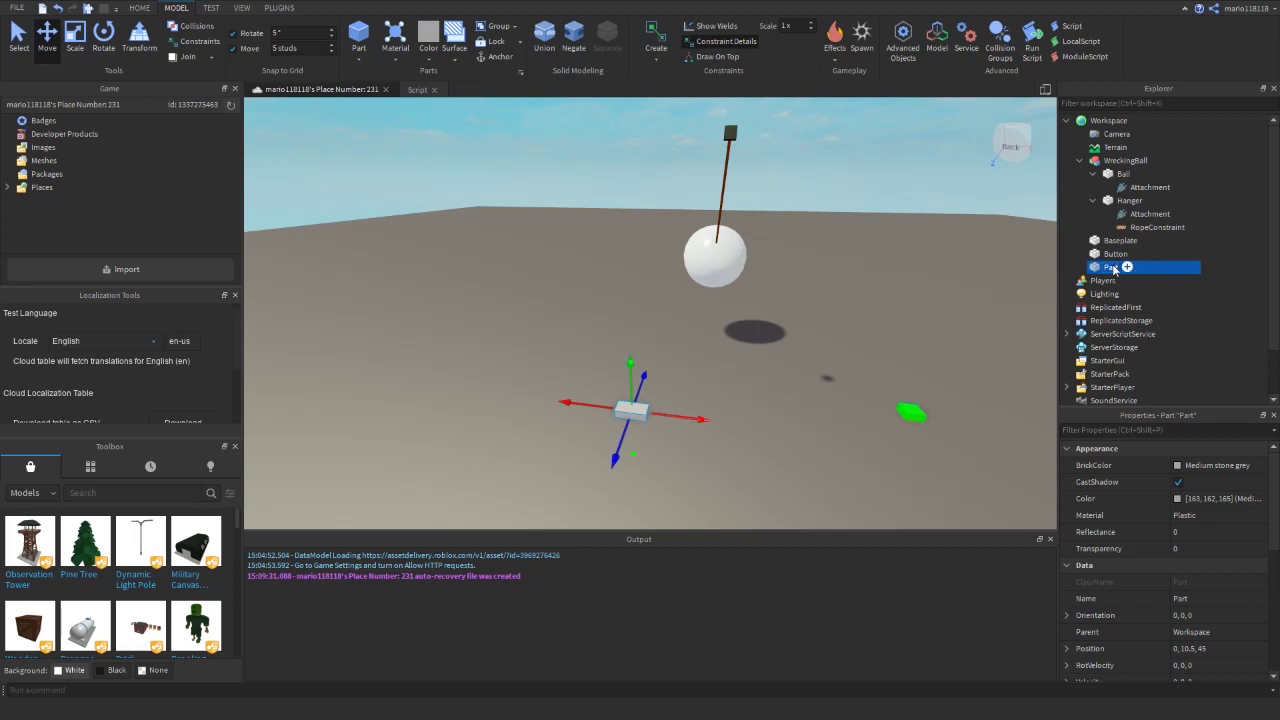
Set the move snap to 2 studs and duplicate the block end to end into a straight row of five parts.
right_click_drag(932, 318, 958, 361)
scroll(958, 361, "up", 5)
scroll(1216, 572, "down", 6)
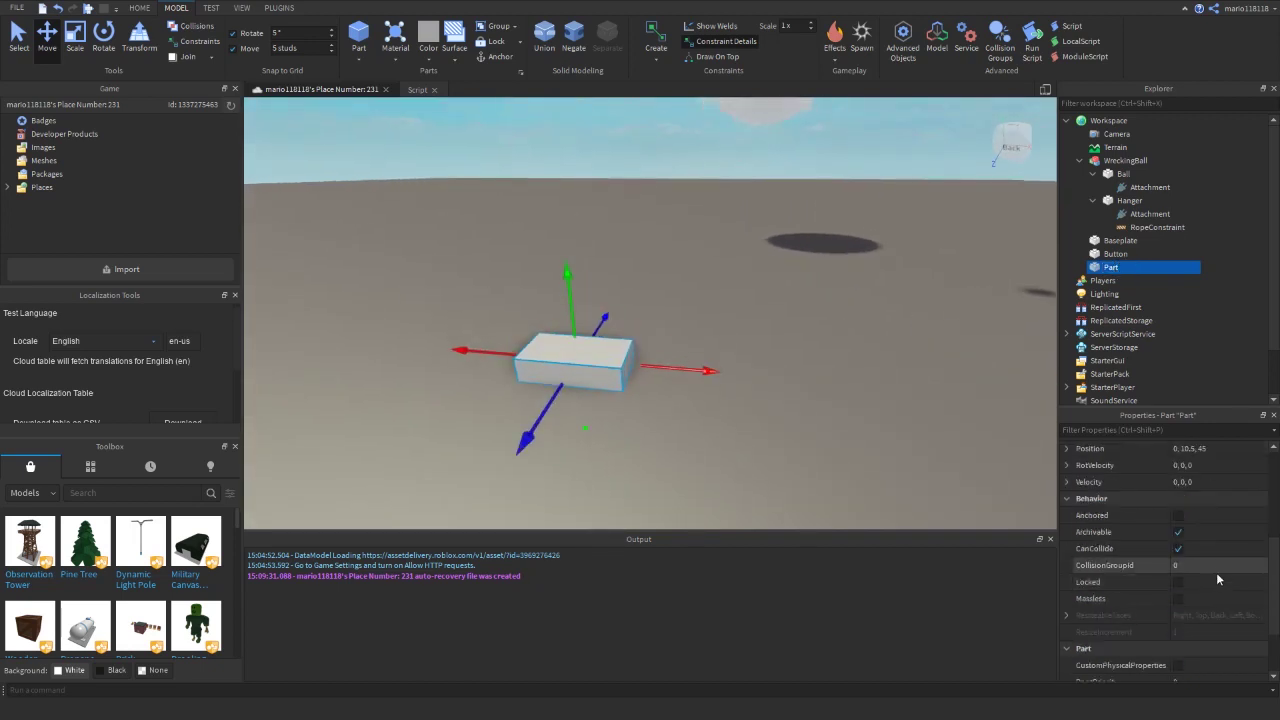
right_click_drag(748, 376, 748, 345)
key("s")
key("w")
key("ctrl+d")
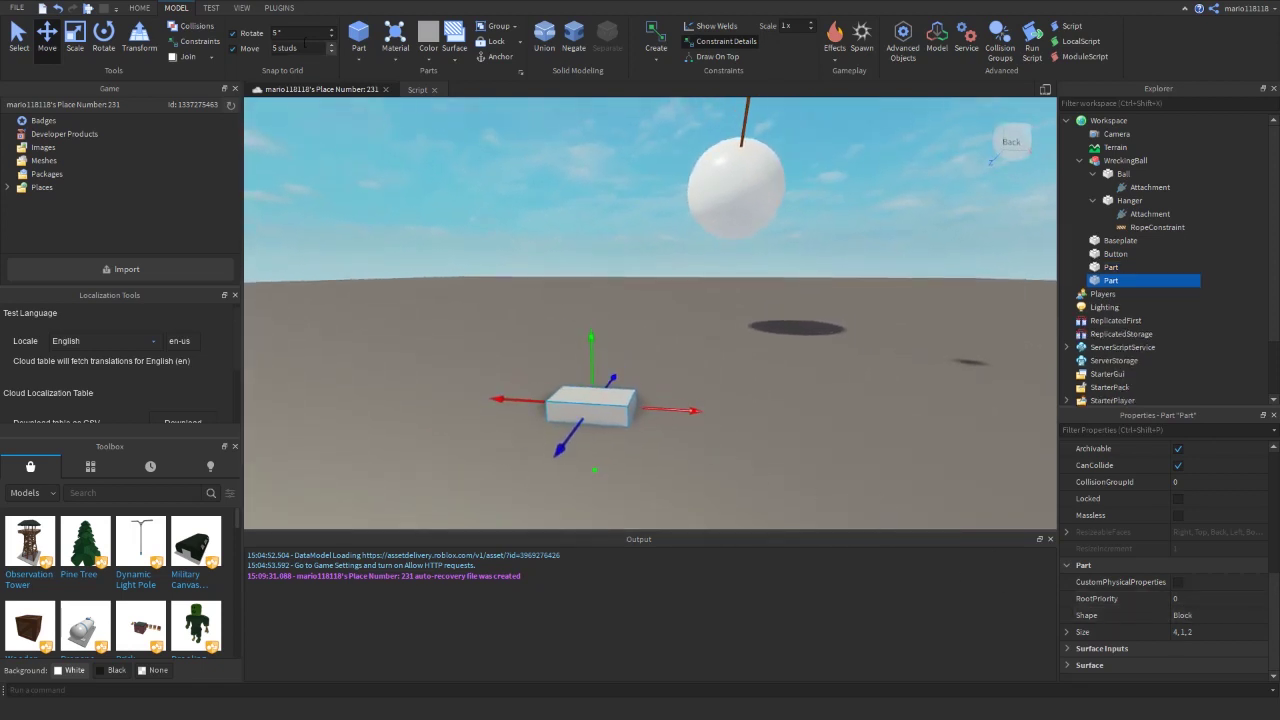
left_click_drag(707, 409, 972, 437)
key("ctrl+d")
key("ctrl+d")
key("ctrl+d")
scroll(1031, 429, "down", 1)
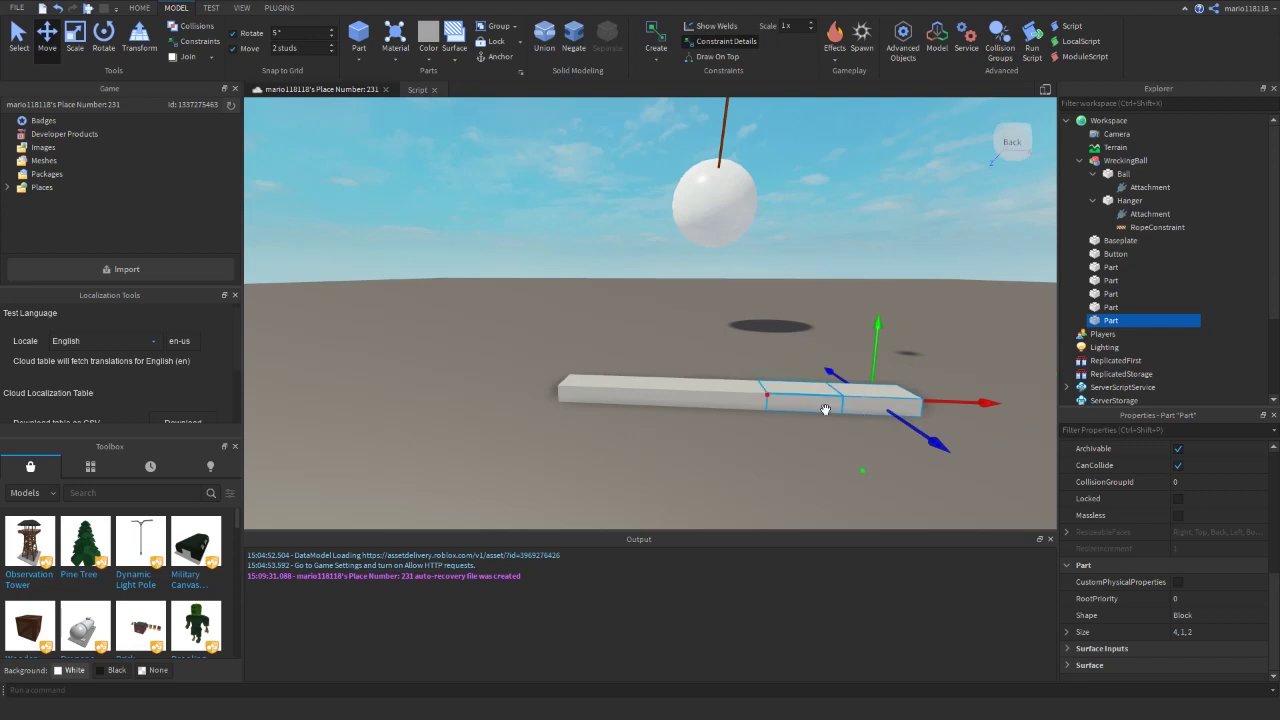
Select the five parts of the row and group them into a model named Wall.
key("ctrl+d")
left_click_drag(825, 410, 478, 432)
key("Delete")
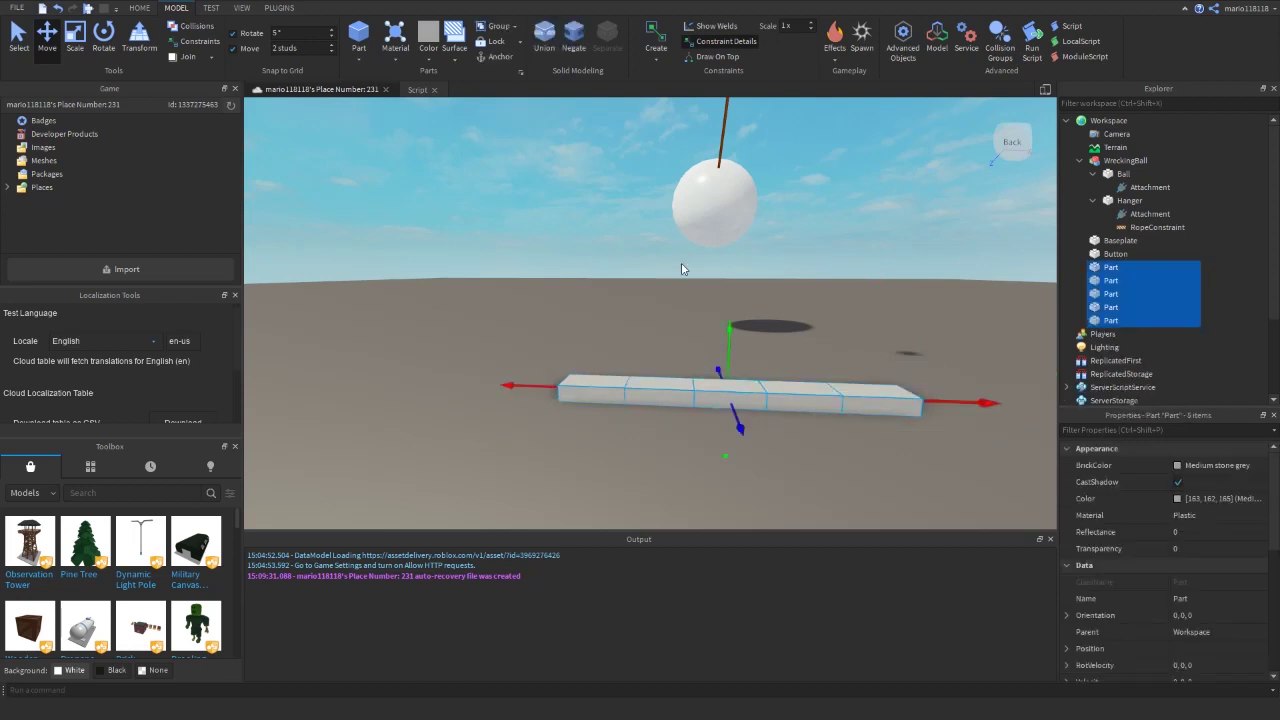
key("ctrl+g")
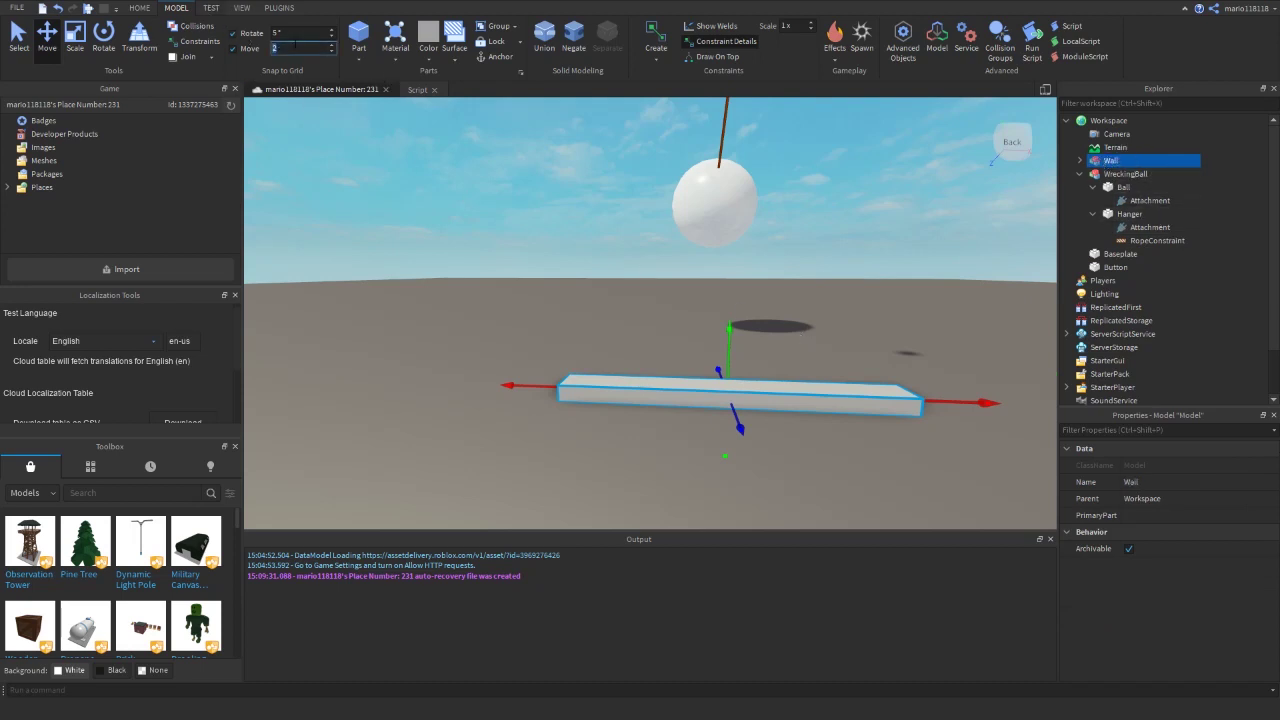
Set the move snap to 1 stud and stack copies of the five-part row upward until the wall is five rows high.
left_click(1079, 161)
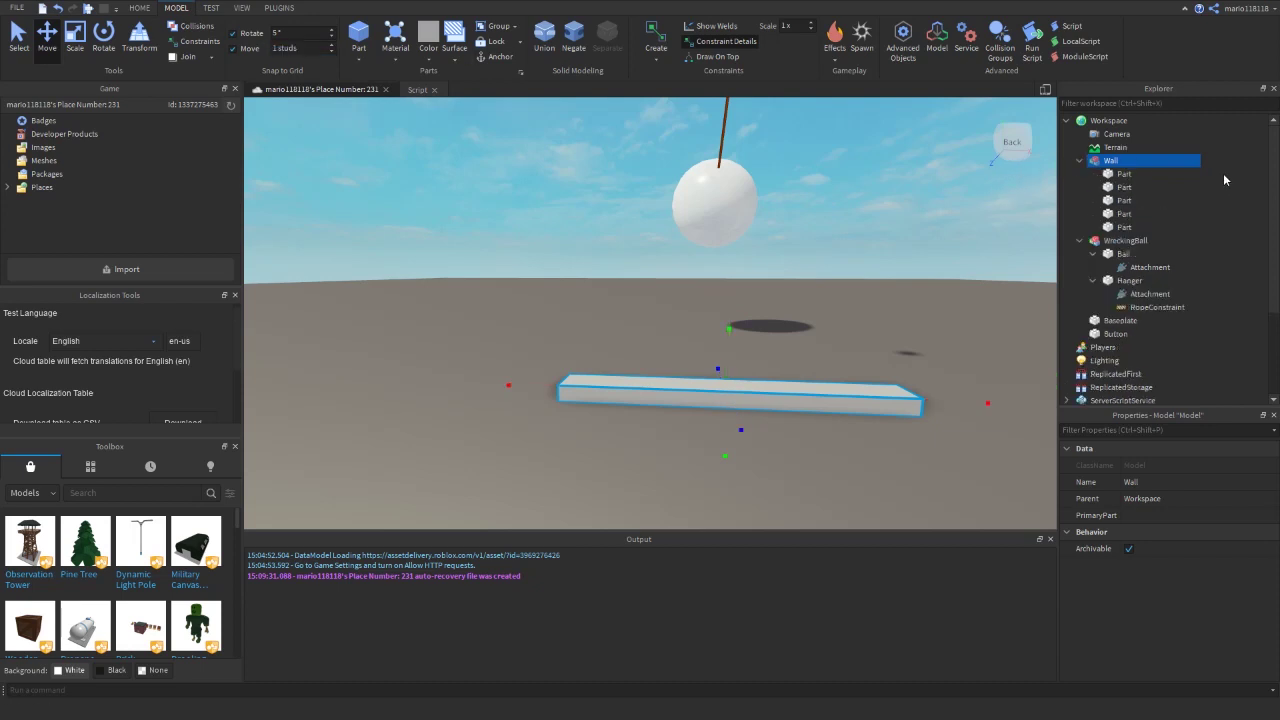
left_click_drag(1223, 173, 1134, 228)
right_click_drag(810, 241, 826, 227)
key("ctrl+d")
left_click_drag(714, 355, 716, 303)
key("ctrl+d")
key("ctrl+d")
key("ctrl+d")
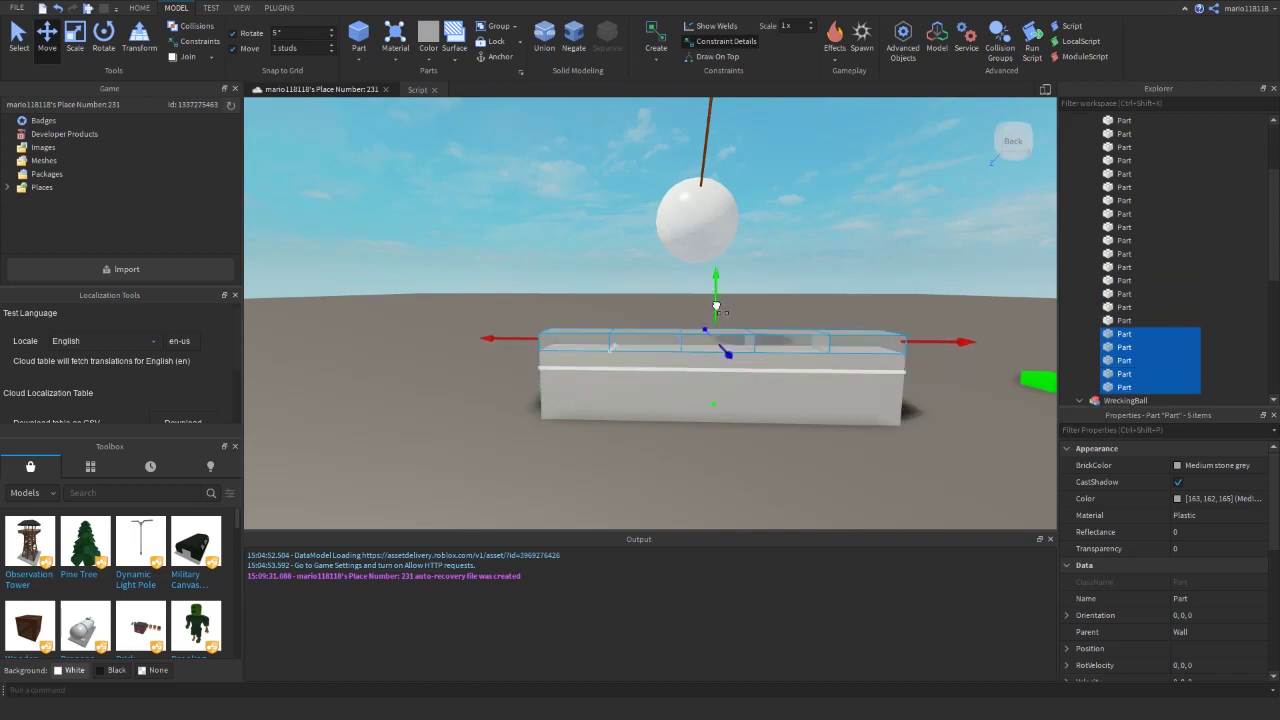
mouse_move(795, 300)
right_mouse_down()
mouse_move(782, 293)
mouse_move(818, 294)
right_mouse_up()
scroll(782, 304, "down", 2)
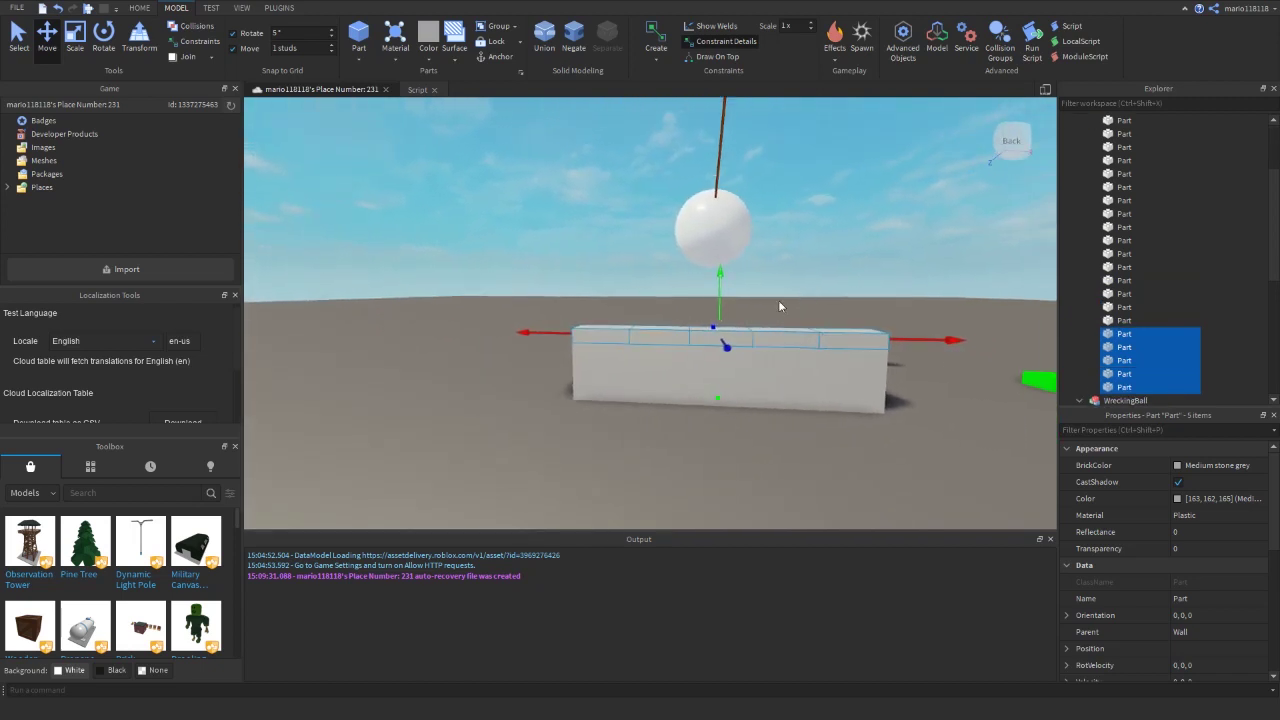
Duplicate all 25 wall parts and raise the copies onto the existing rows to double the wall's height.
scroll(1184, 250, "up", 5)
left_click_drag(1165, 177, 1118, 300)
scroll(1140, 240, "down", 5)
left_click_drag(713, 298, 726, 243)
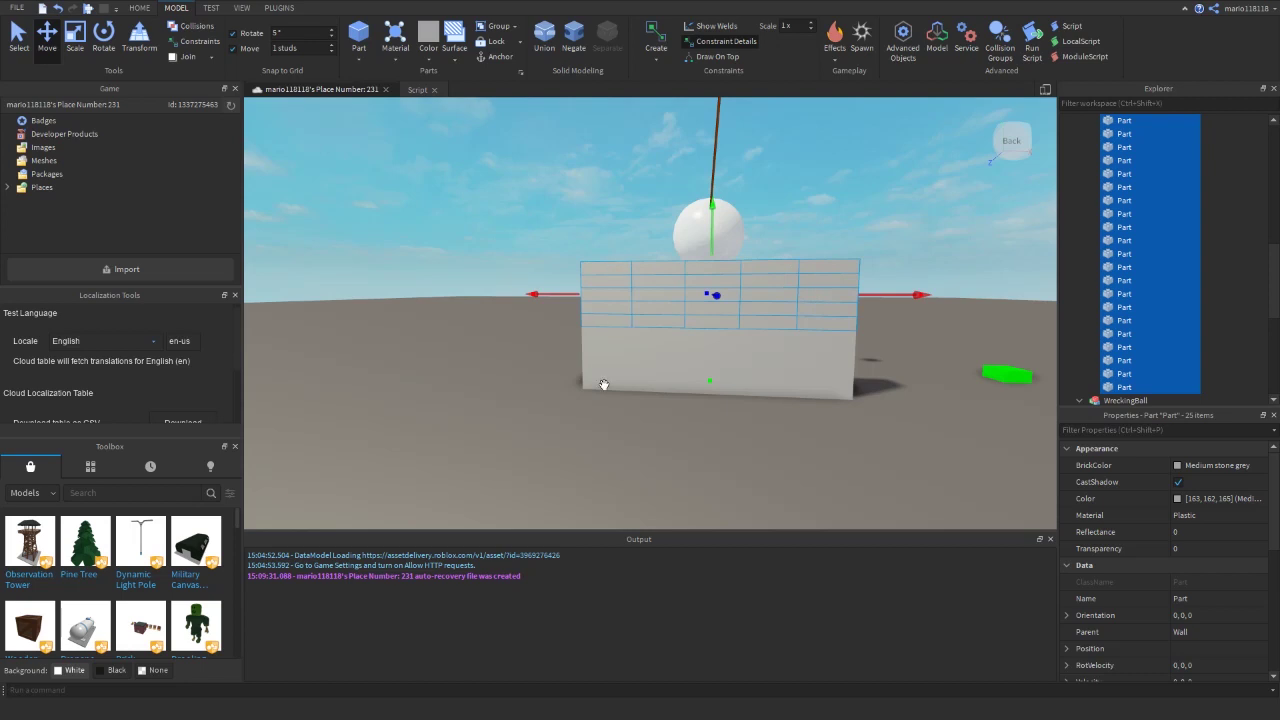
Move the Wall model slightly along the Z axis toward the hanging ball.
key("d")
key("w")
left_click(833, 212)
right_click_drag(833, 212, 521, 247)
key("s")
key("a")
left_click_drag(761, 310, 804, 354)
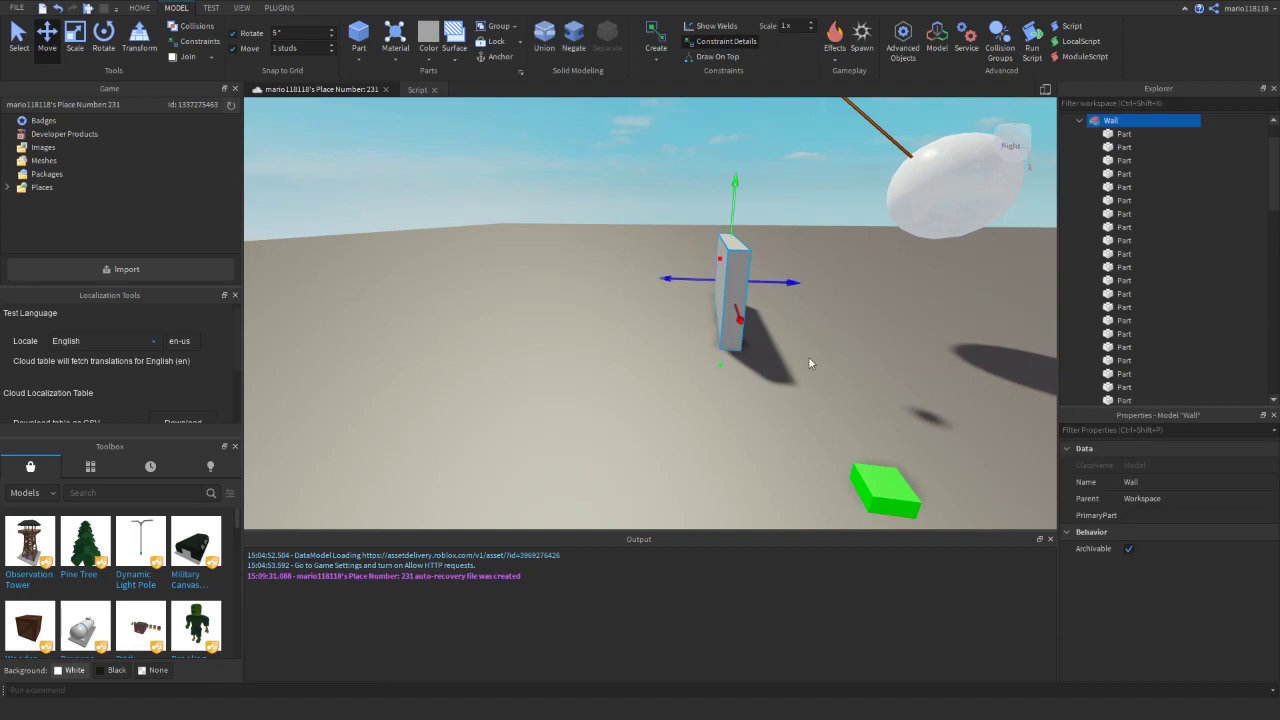
Select all 50 parts inside the Wall model and make them massless.
key("w")
key("d")
left_click(1079, 121)
left_click(1077, 121)
left_click_drag(1209, 137, 1117, 190)
scroll(1146, 266, "down", 16)
scroll(1187, 512, "down", 5)
scroll(1190, 539, "up", 1)
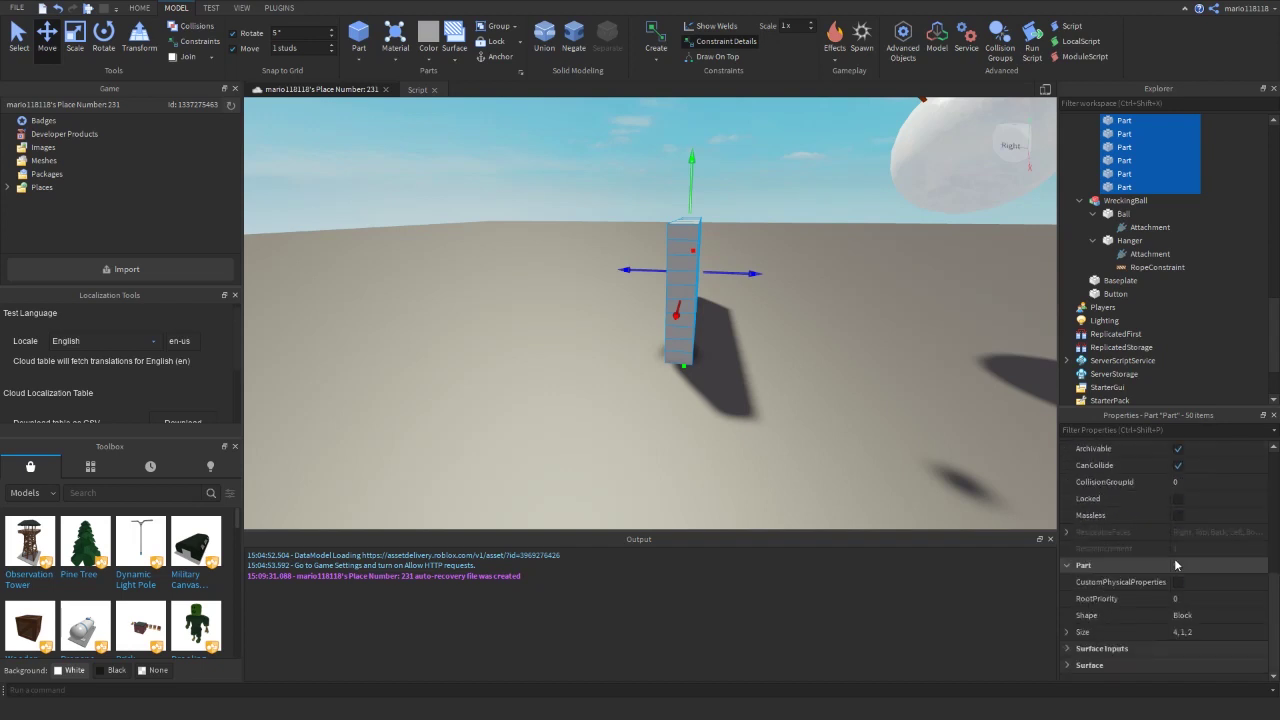
left_click(1180, 566)
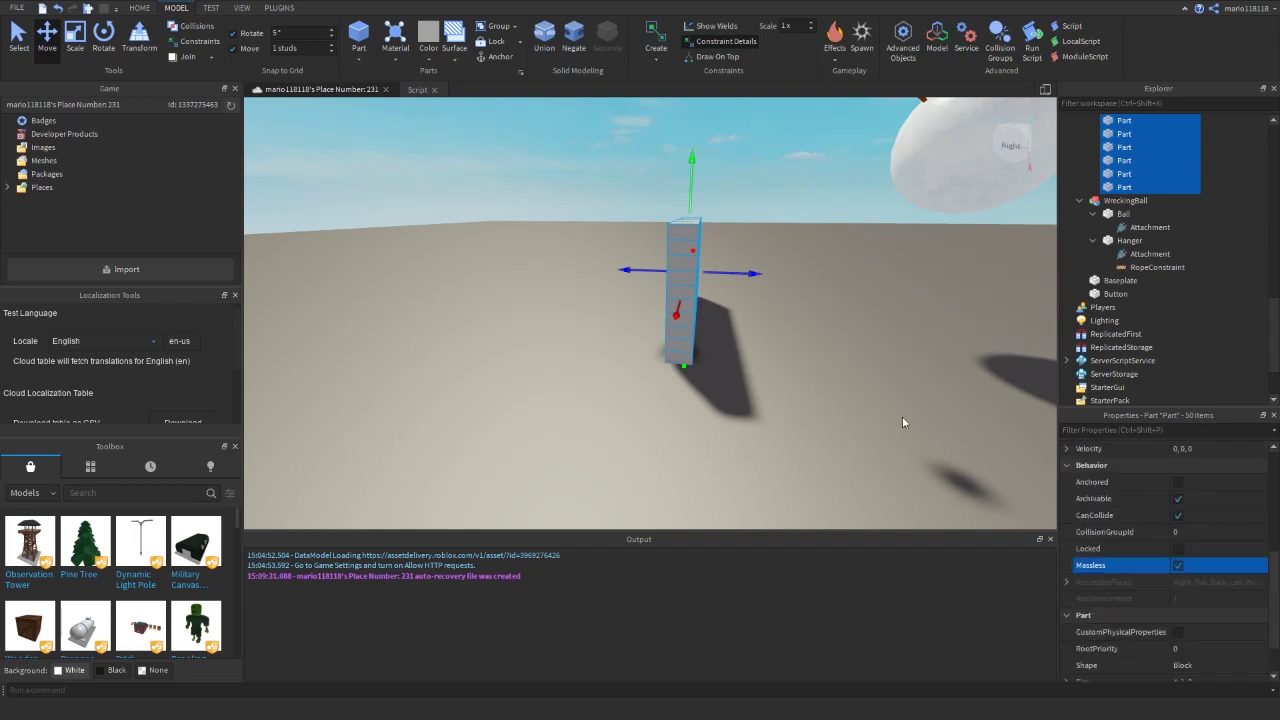
Enable custom physical properties on the Ball and set its density to 1.
right_click_drag(867, 312, 866, 303)
left_click(884, 249)
left_click(886, 247, "alt")
scroll(1130, 530, "down", 4)
scroll(1173, 562, "down", 3)
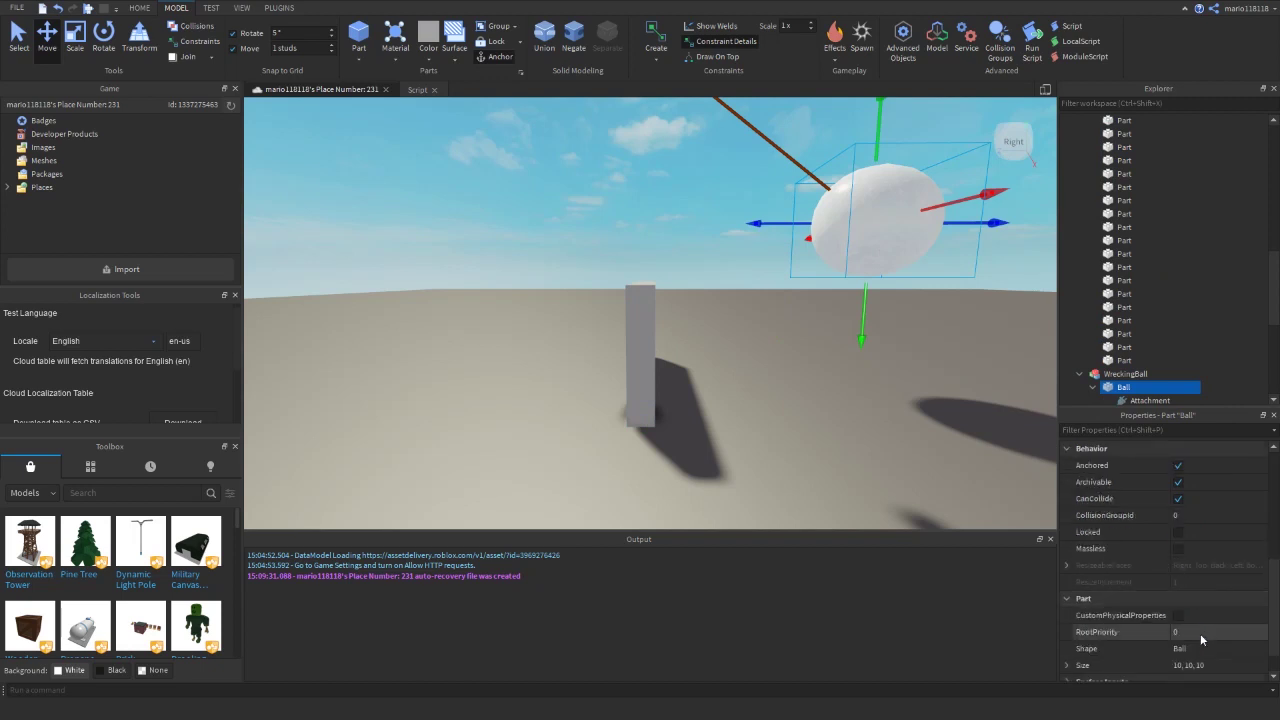
left_click(1178, 582)
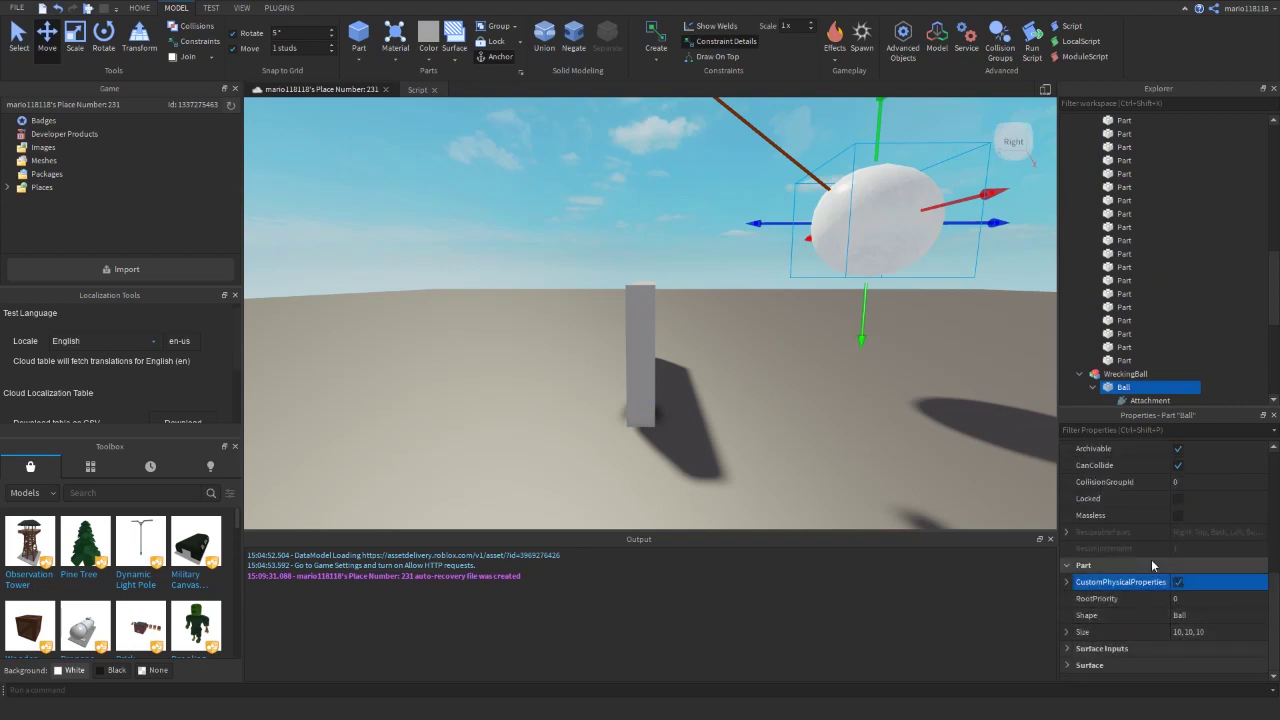
left_click(1068, 581)
scroll(1135, 530, "down", 2)
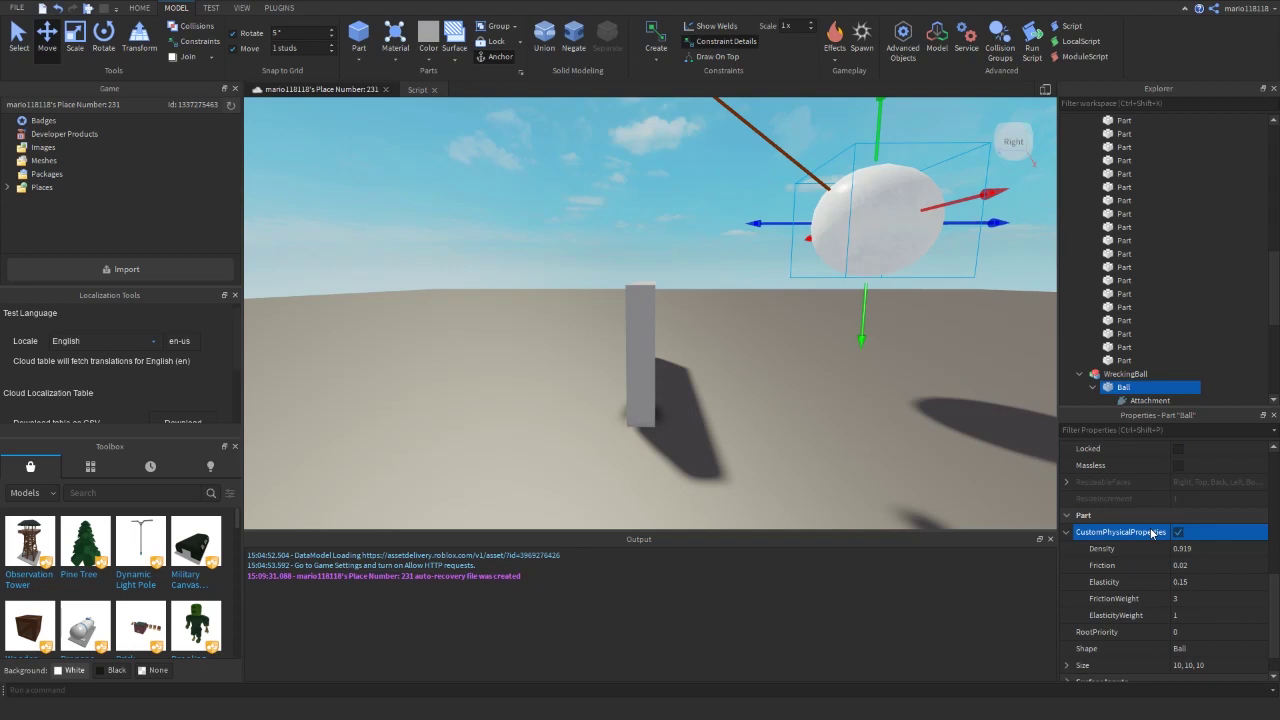
left_click(1190, 548)
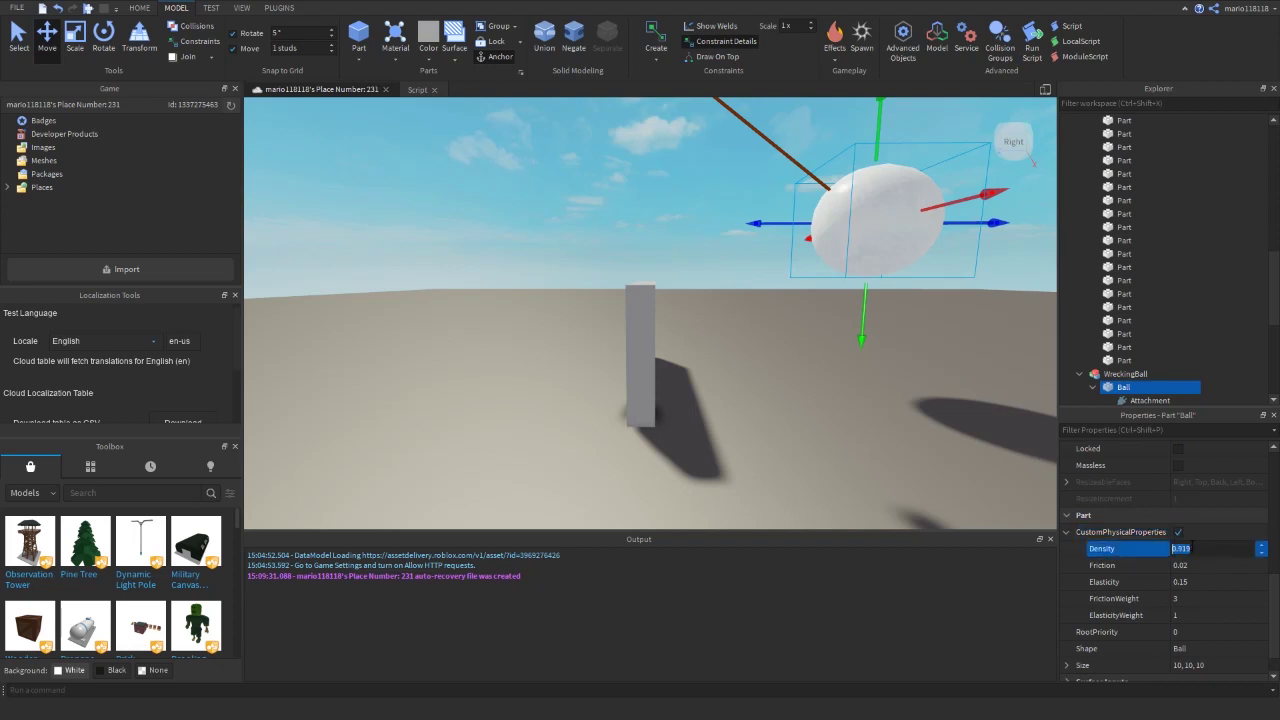
type("1")
key("Return")
Collapse the Wall and WreckingBall models in the object hierarchy and clear the selection.
scroll(1172, 347, "up", 8)
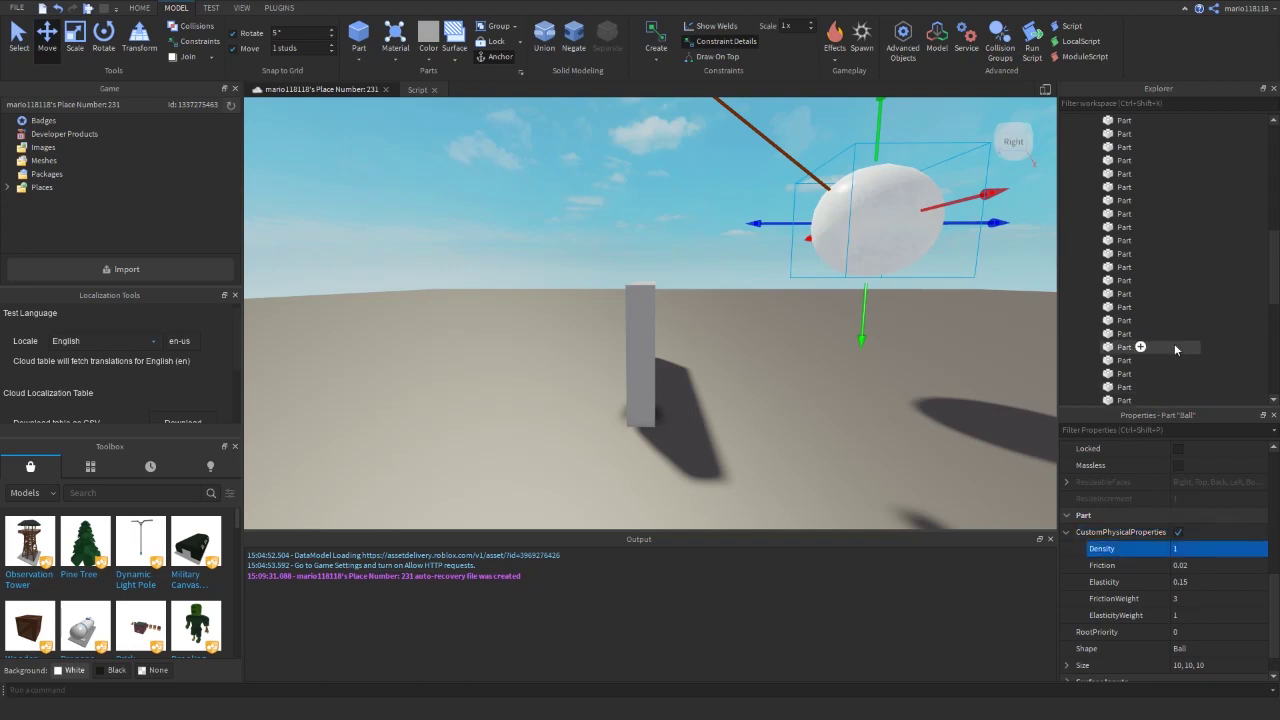
scroll(1155, 311, "up", 4)
left_click(1080, 162)
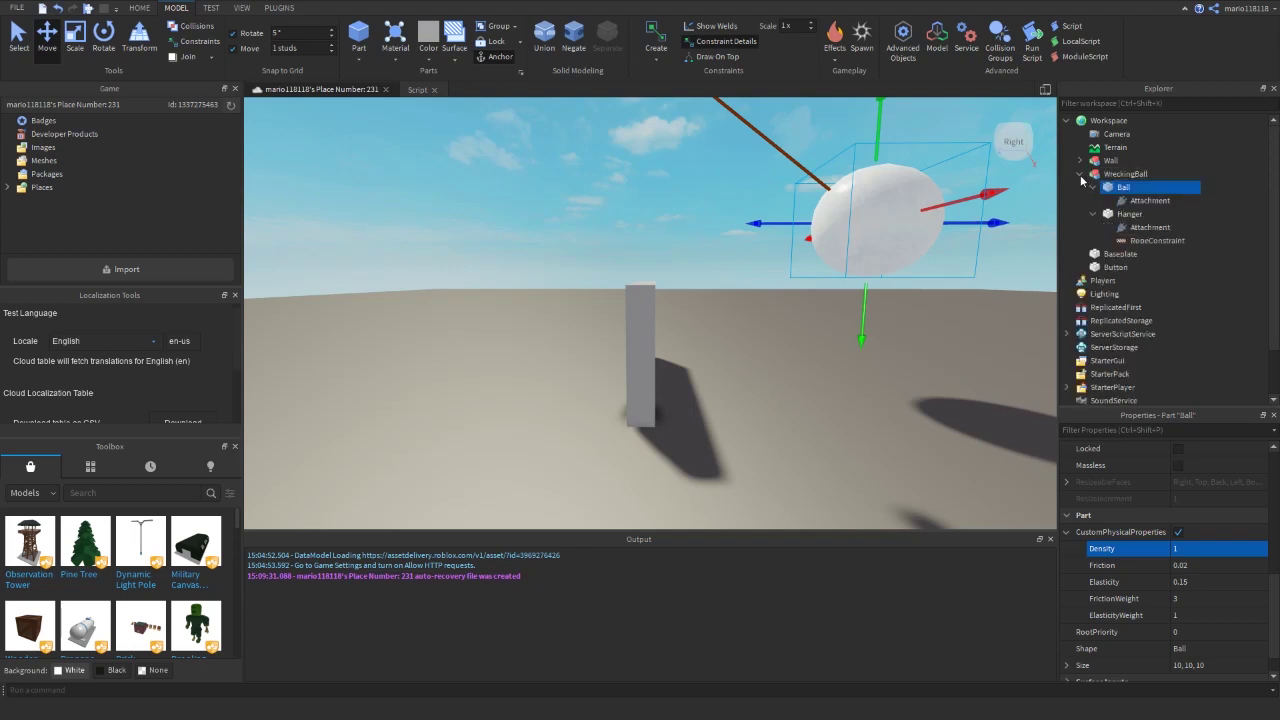
left_click(1093, 188)
left_click(1093, 201)
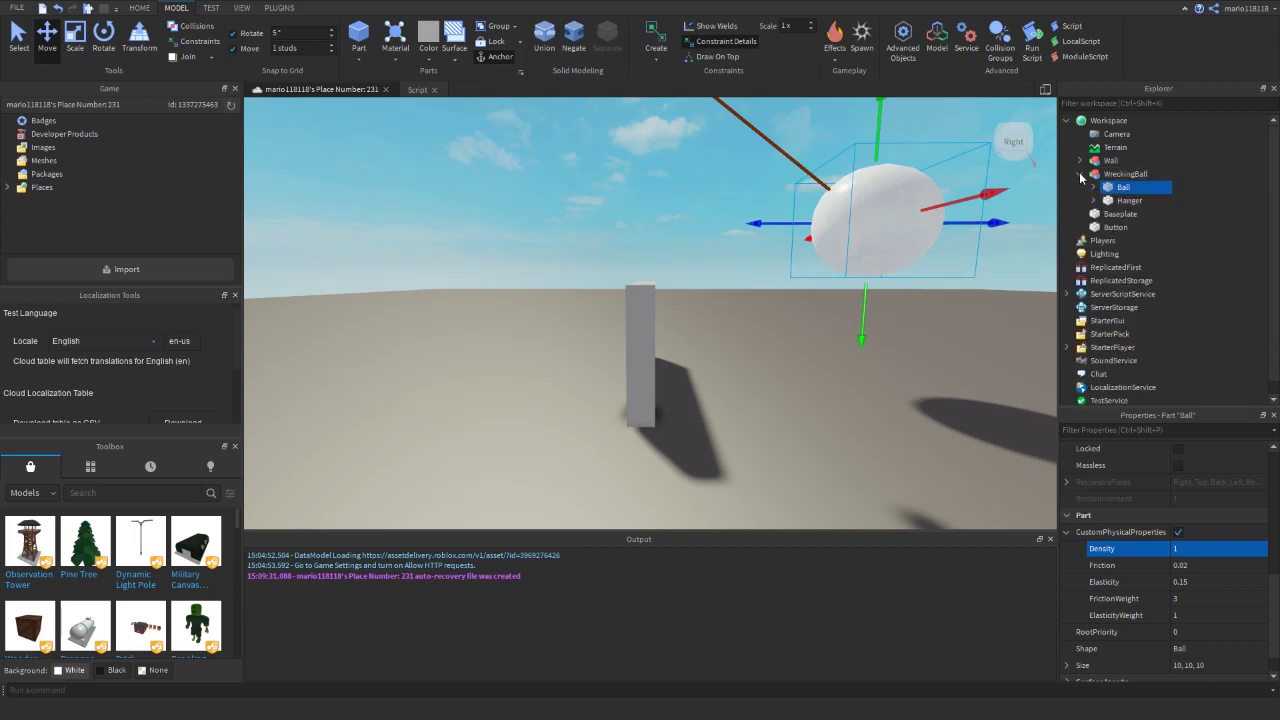
left_click(1080, 175)
scroll(755, 224, "down", 4)
right_click_drag(755, 224, 682, 225)
left_click(569, 166)
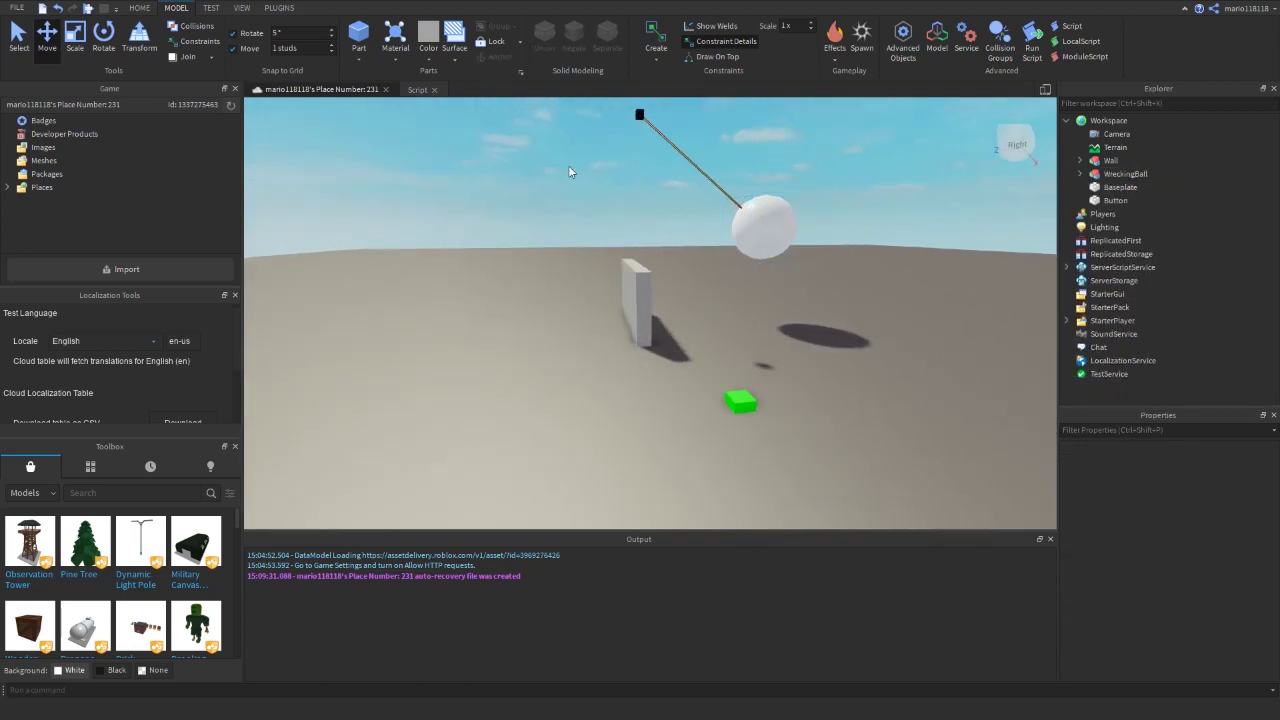
Run the scene as a simulation without a player character, and stop it.
left_click(212, 8)
left_click(24, 58)
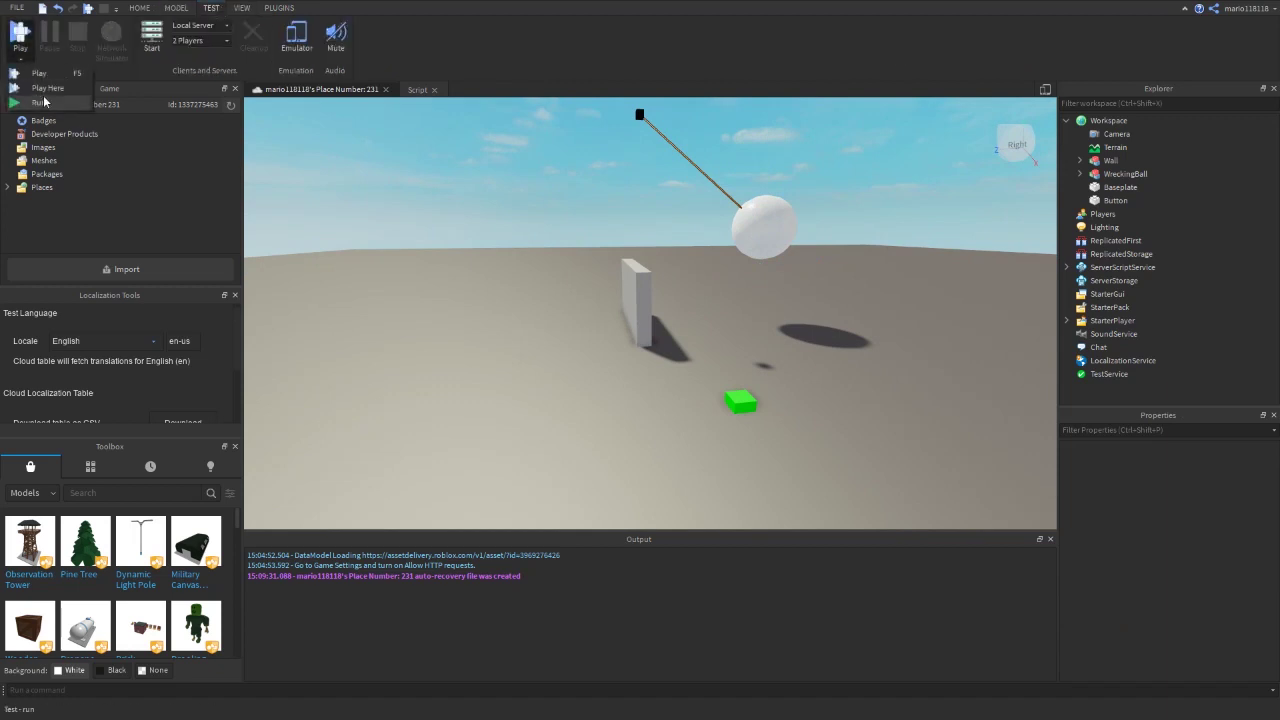
left_click(42, 101)
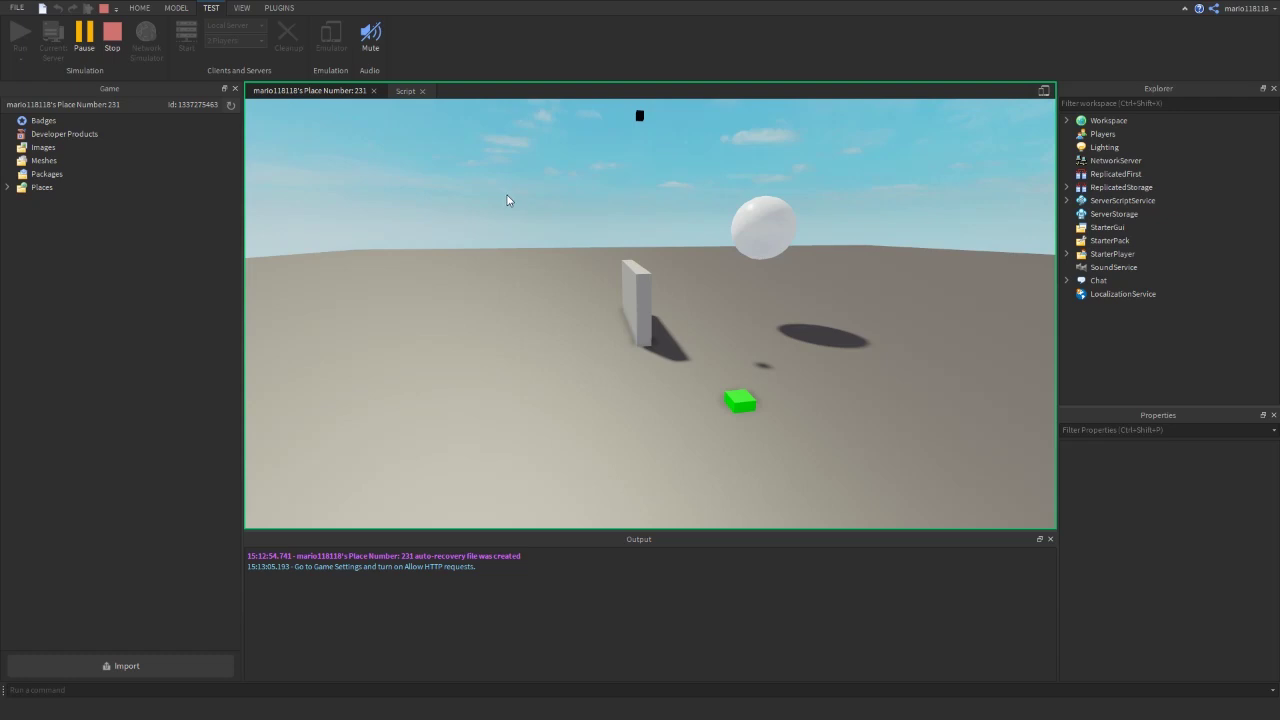
left_click(112, 40)
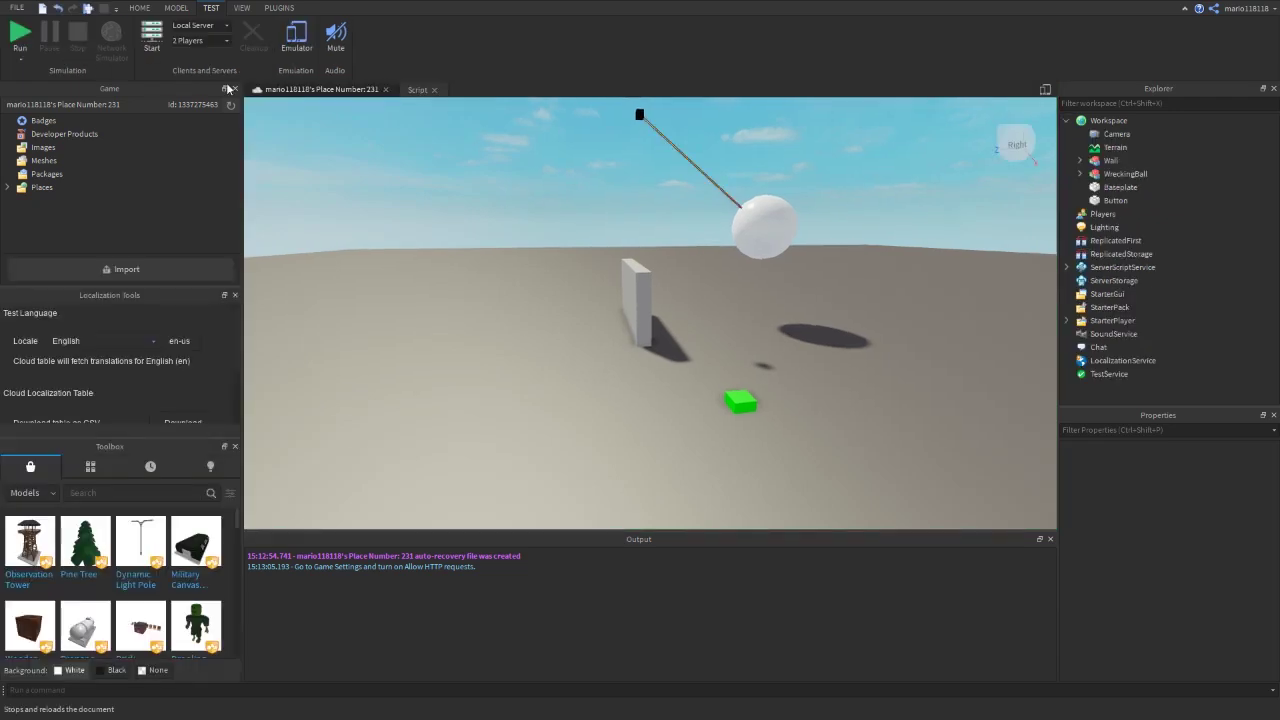
Unanchor the Ball inside the WreckingBall model and clear the selection.
left_click(749, 249)
left_click(745, 240)
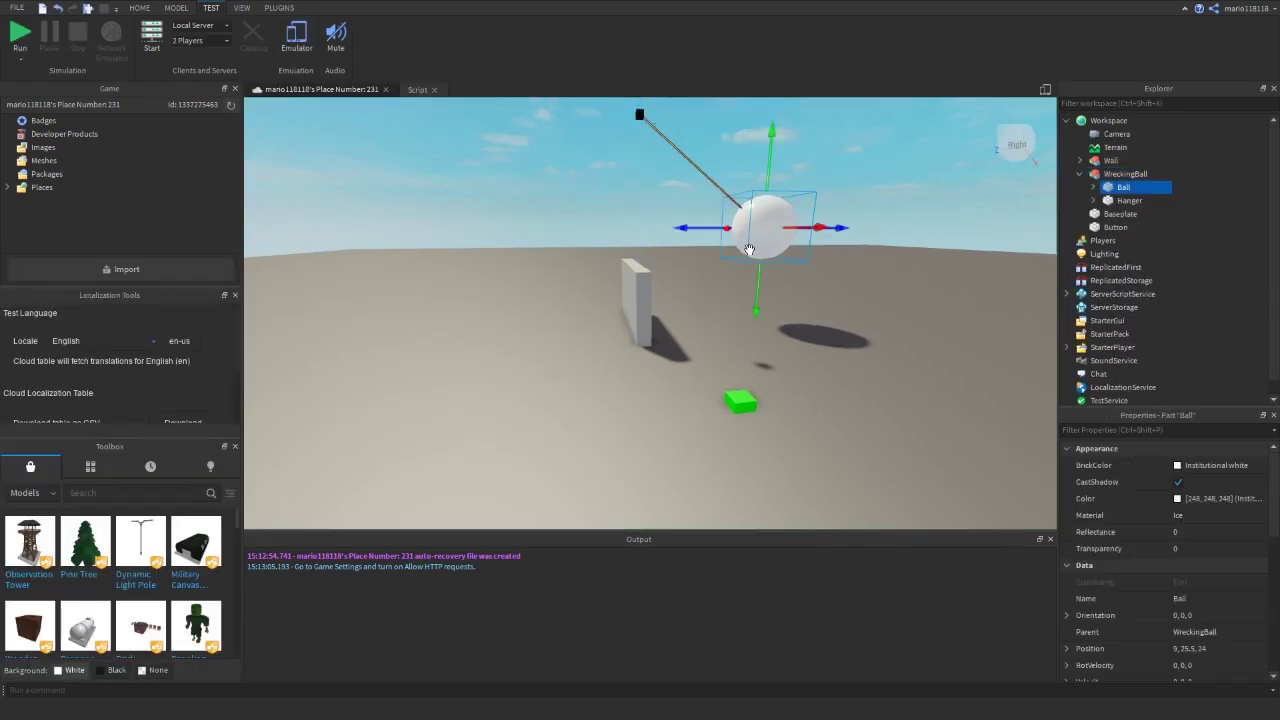
scroll(1216, 579, "down", 3)
scroll(1216, 579, "up", 3)
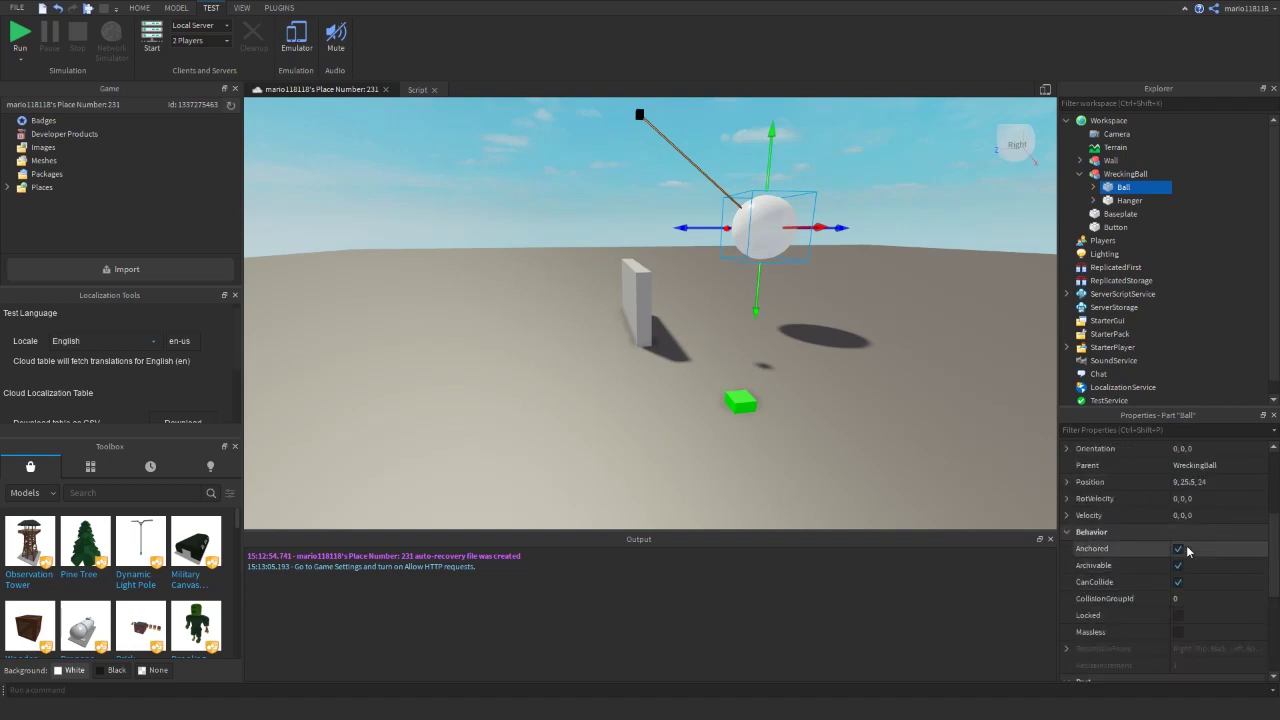
left_click(318, 115)
Run the simulation with the unanchored ball, watch its impact on the wall, and stop the run.
left_click(14, 36)
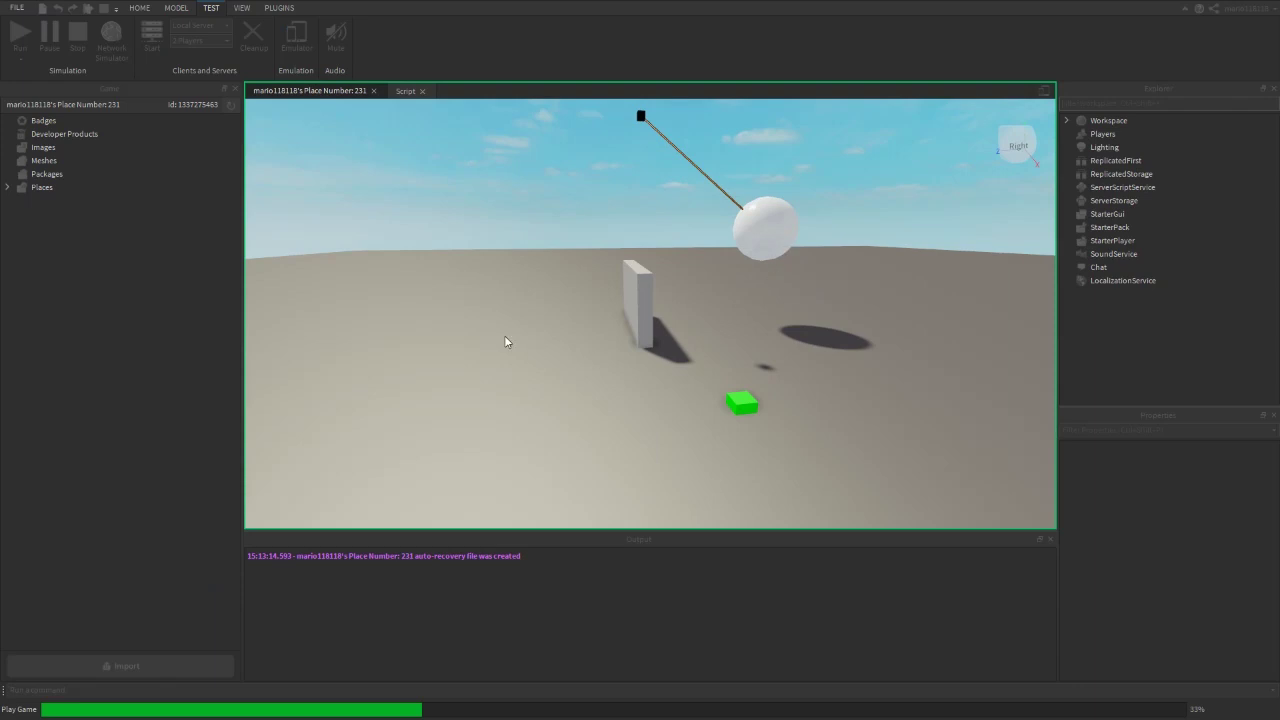
right_click_drag(609, 252, 606, 247)
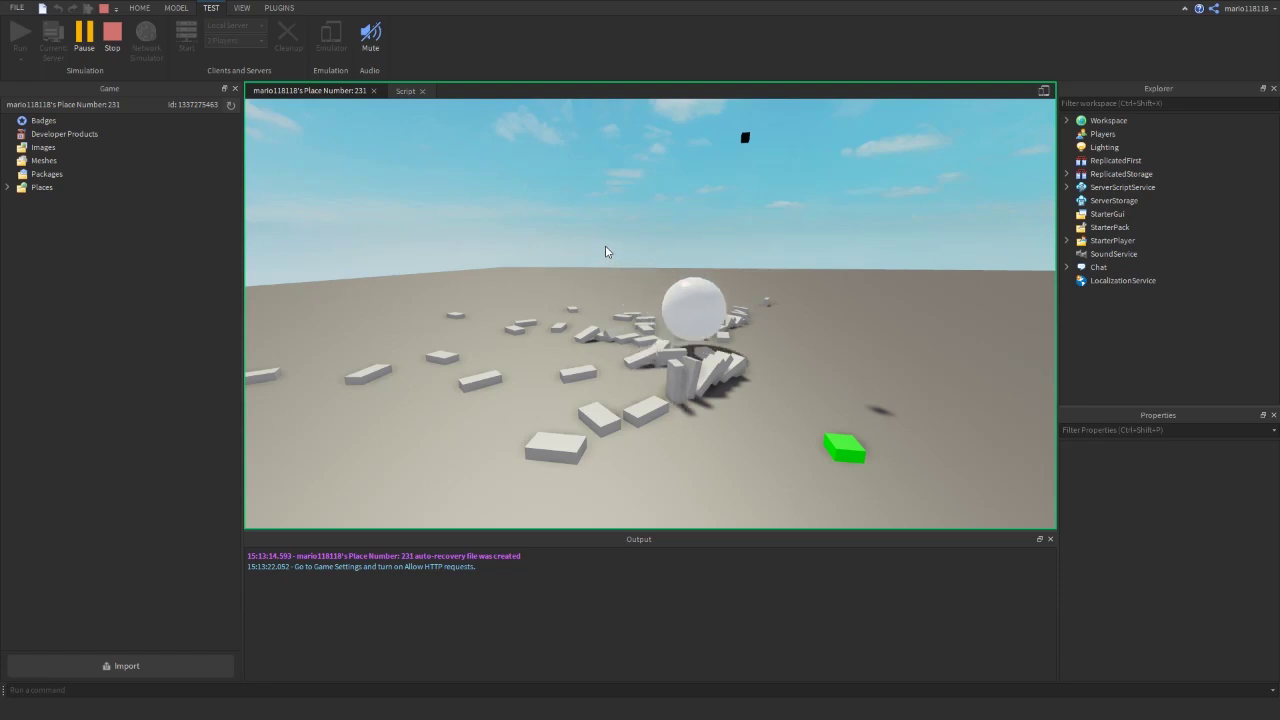
key("s")
right_click_drag(578, 240, 580, 240)
key("a")
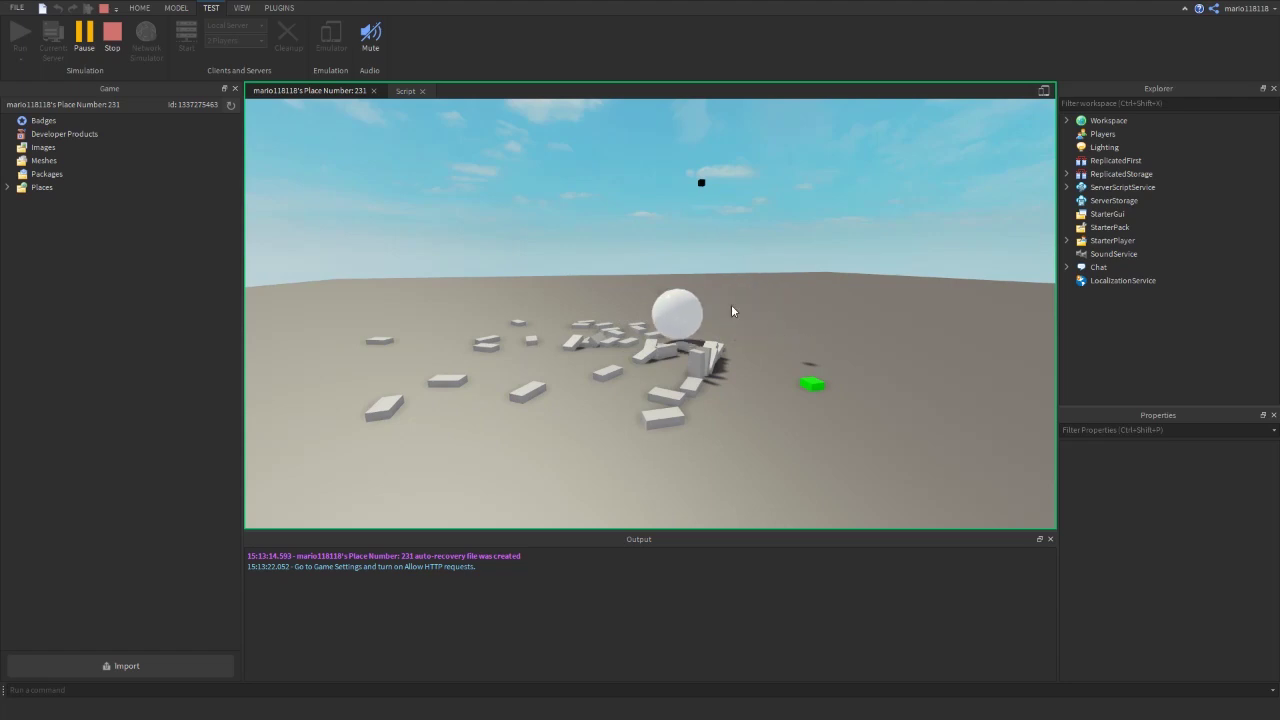
left_click(113, 36)
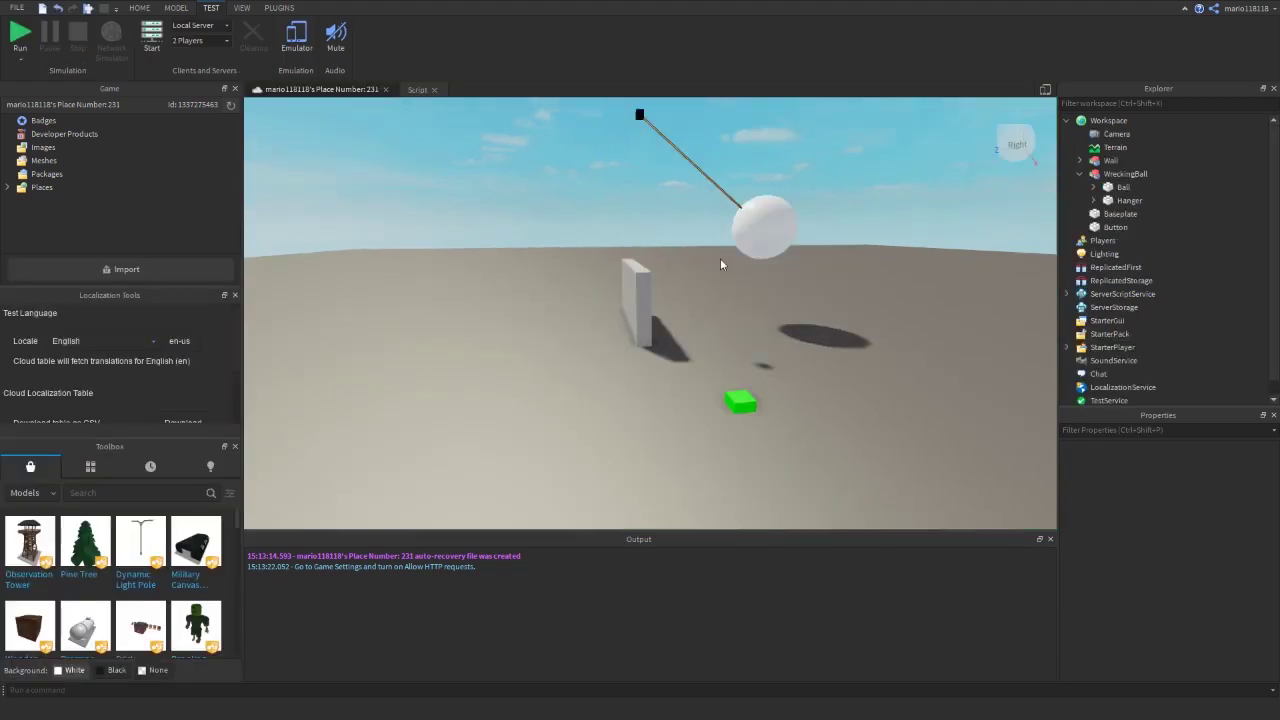
Anchor the Ball in place again.
right_click_drag(777, 263, 774, 263)
left_click(780, 238)
scroll(1232, 578, "down", 3)
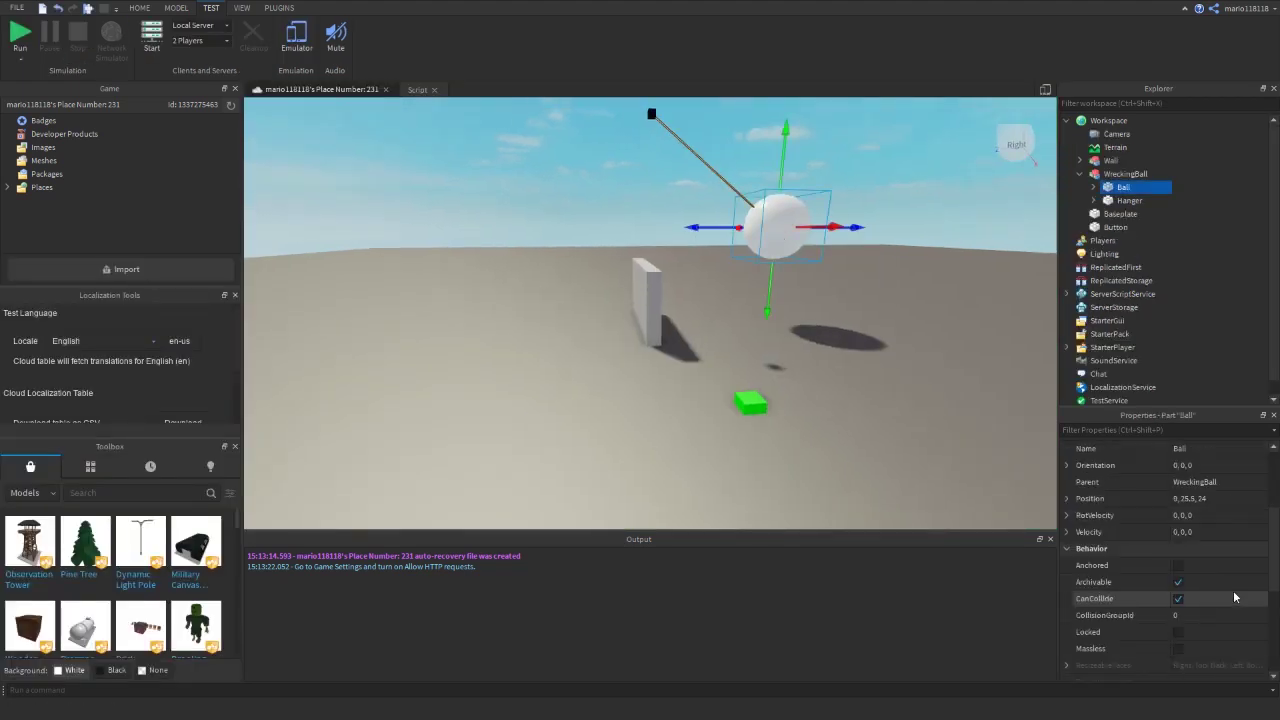
left_click(1180, 567)
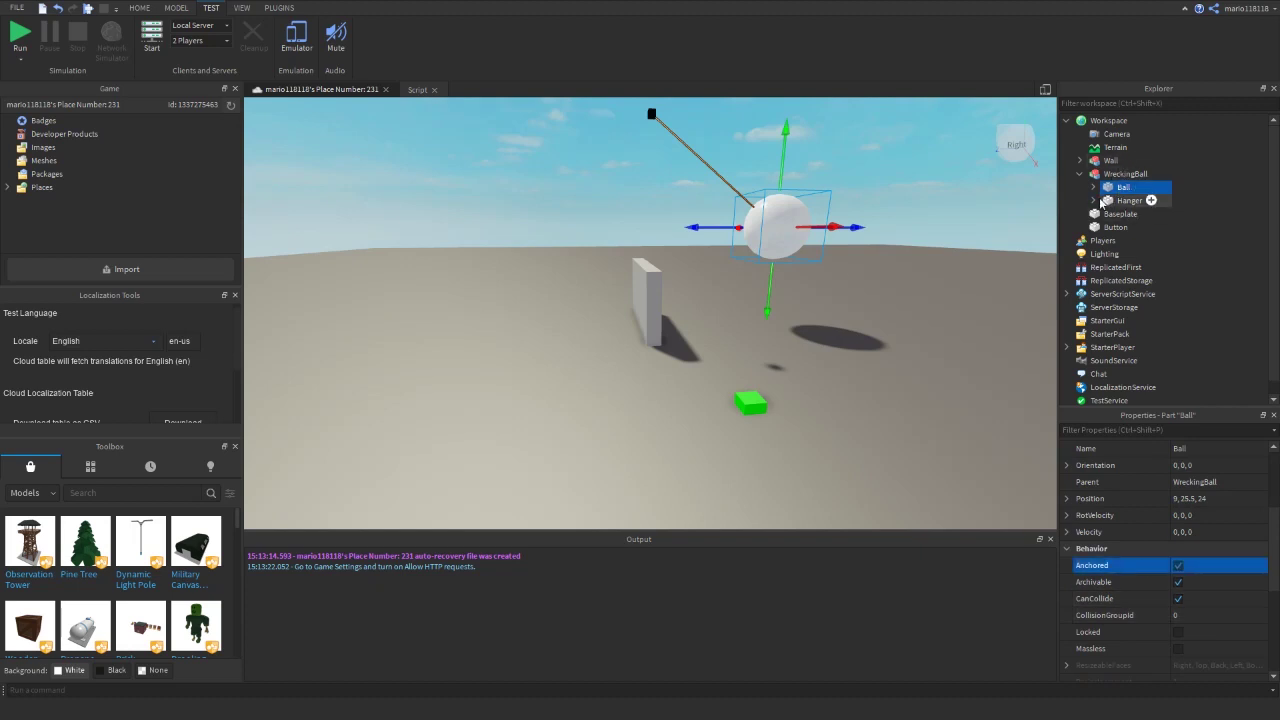
Make the Hanger's RopeConstraint visible and clear the selection.
left_click(1094, 201)
left_click(1132, 230)
scroll(1179, 518, "up", 1)
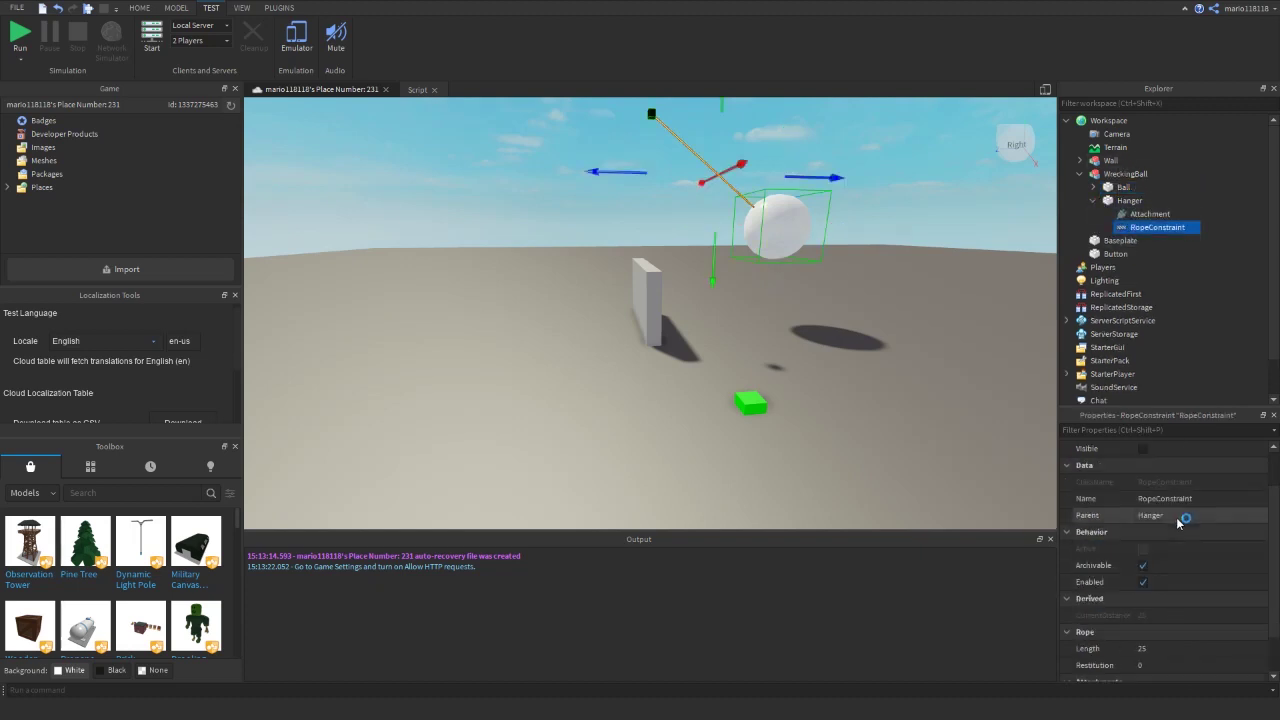
left_click(1147, 450)
left_click(743, 195)
Move the green button to position 9, 10.5, 62, in front of the wall and in line with the ball.
right_click_drag(920, 238, 835, 319)
scroll(835, 319, "up", 2)
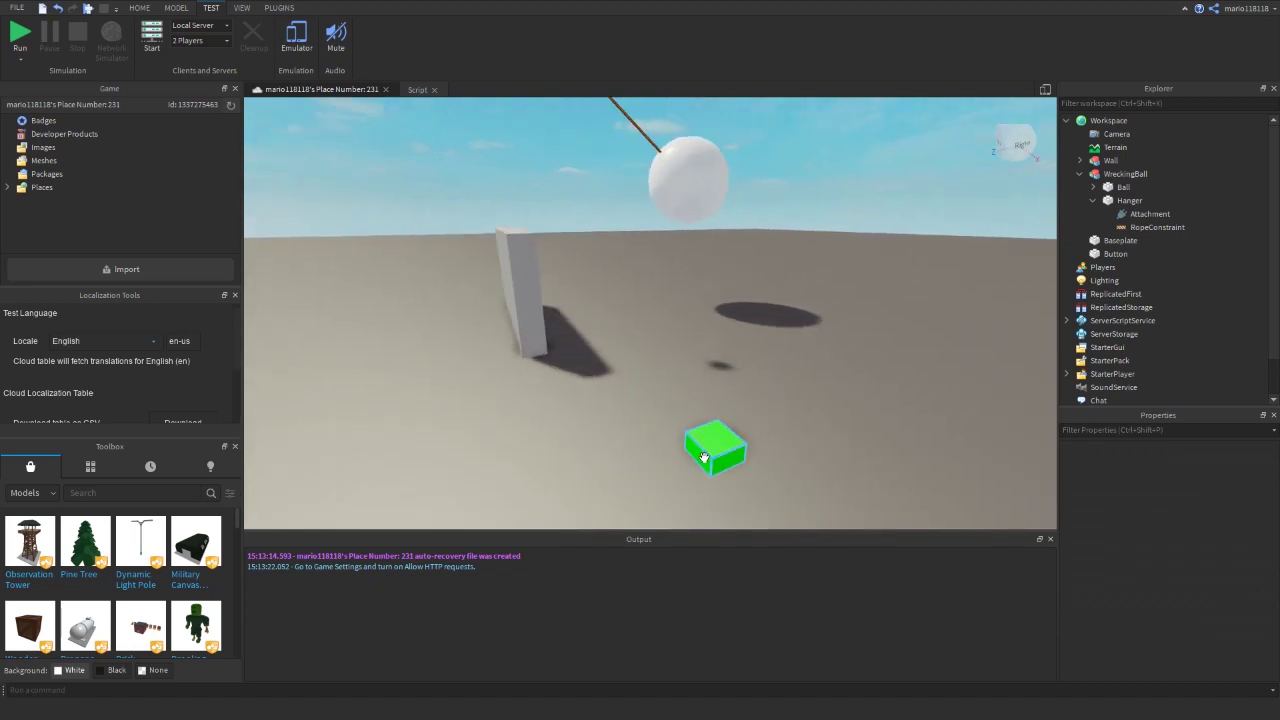
left_click(704, 457)
key("f")
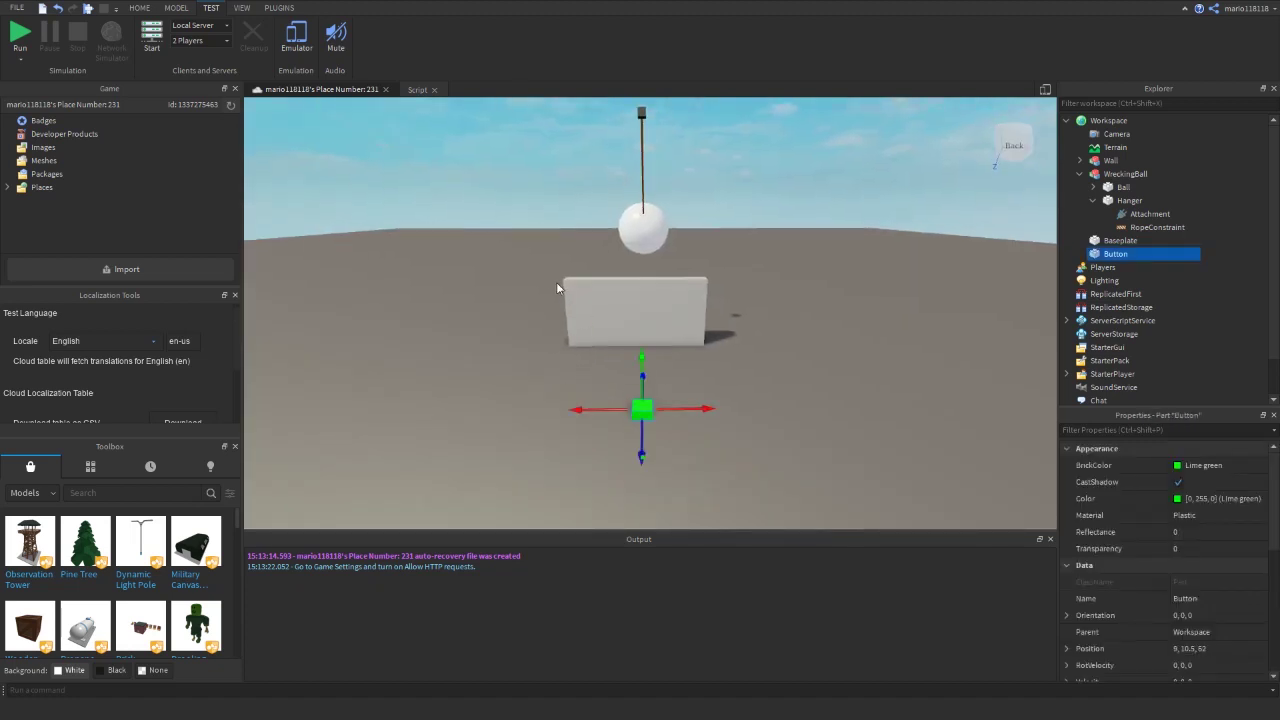
Shift the Wall model slightly along the X axis to line it up with the button and wrecking ball.
left_click(579, 293)
left_click_drag(536, 314, 552, 318)
key("s")
key("d")
key("a")
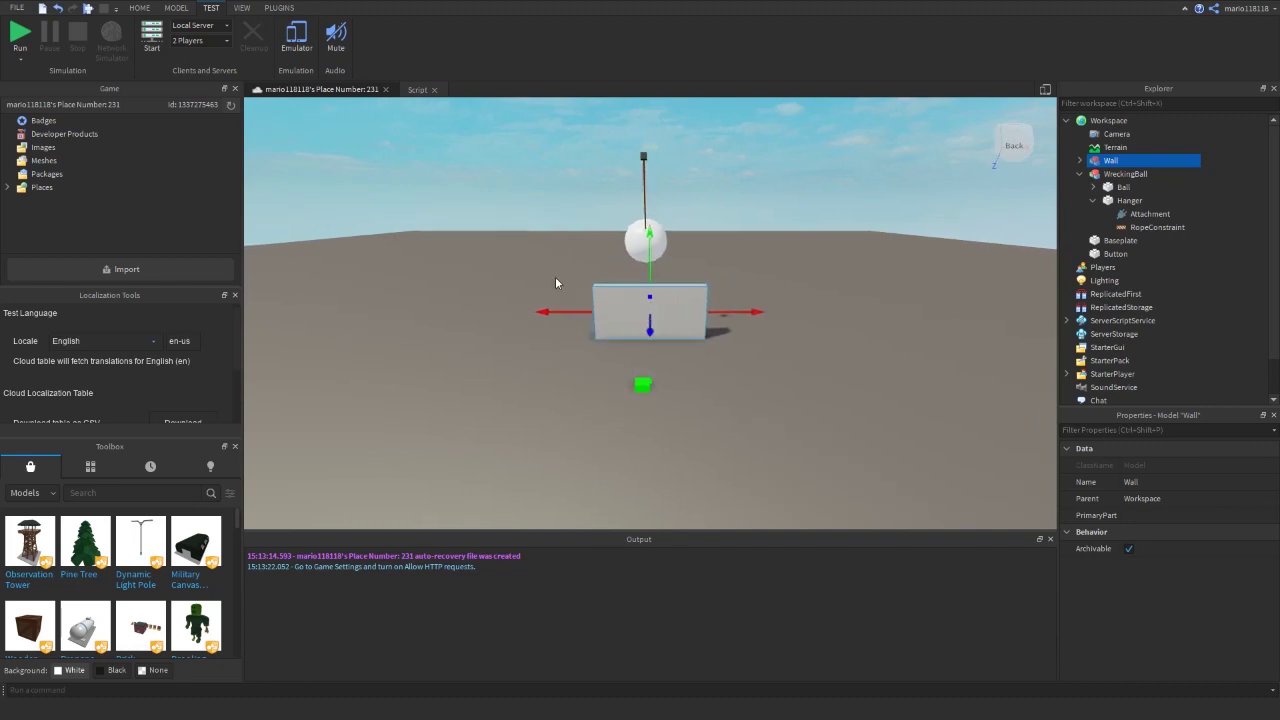
Set move snapping to 0.5 studs, nudge the Wall model along the X axis to centre it under the ball, and clear the selection.
left_click(176, 7)
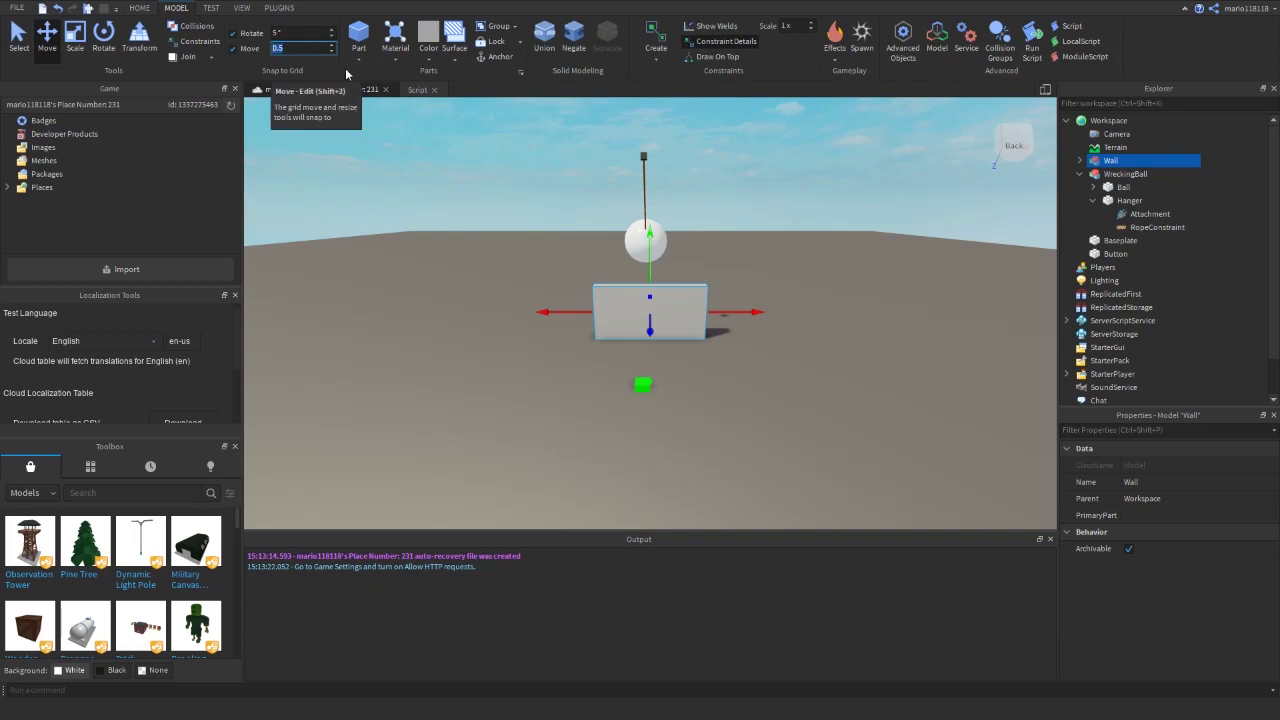
left_click_drag(563, 311, 556, 312)
left_click(763, 238)
key("w")
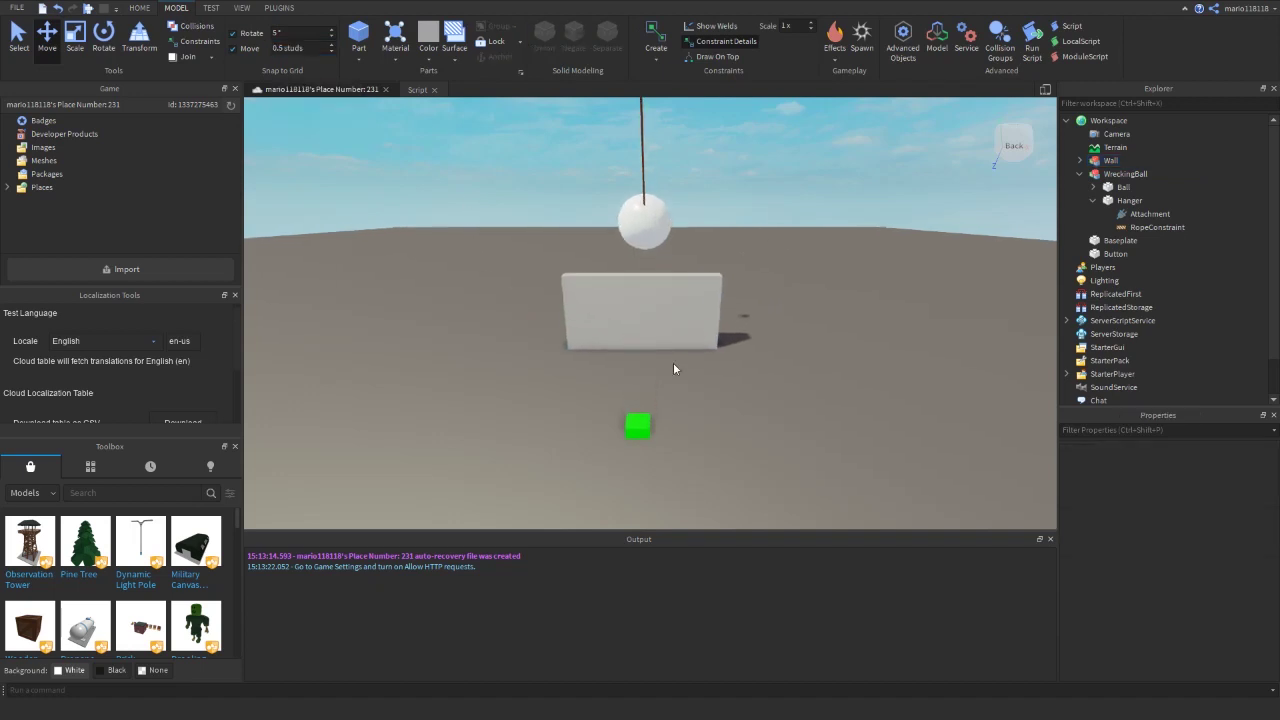
Add a ClickDetector to the green Button part.
left_click(635, 448)
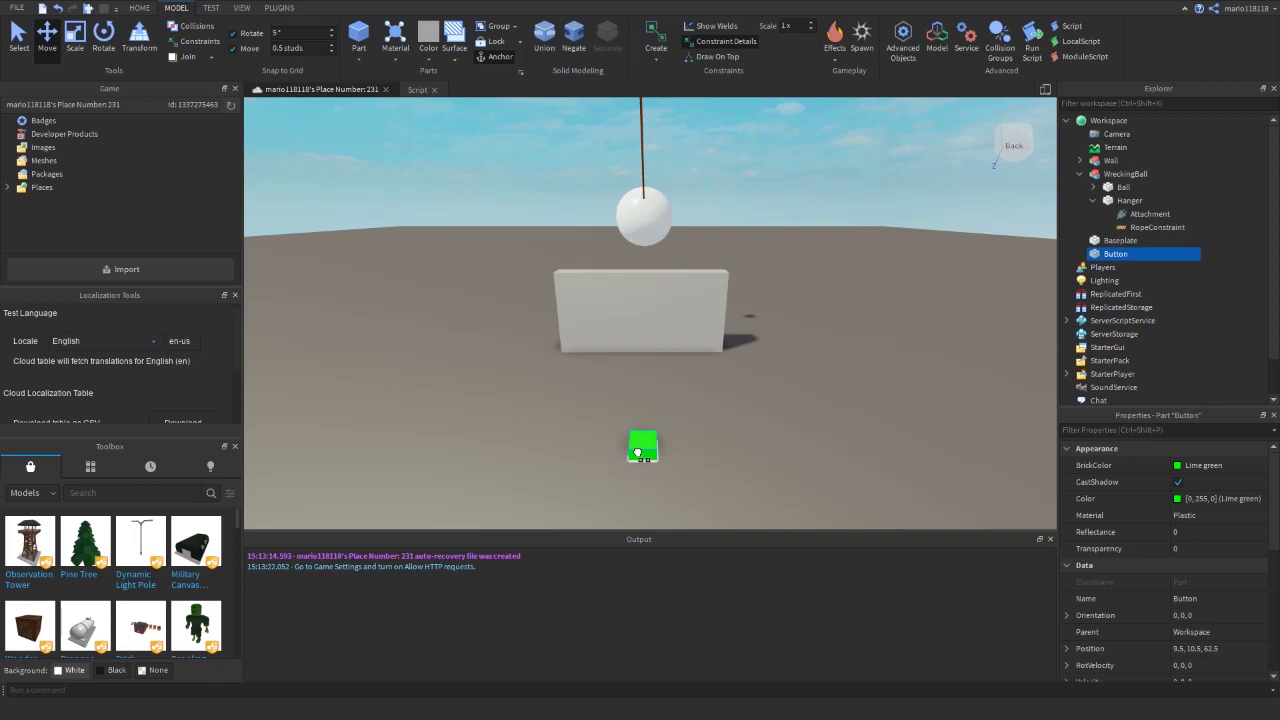
key("s")
right_click_drag(658, 430, 660, 432)
key("w")
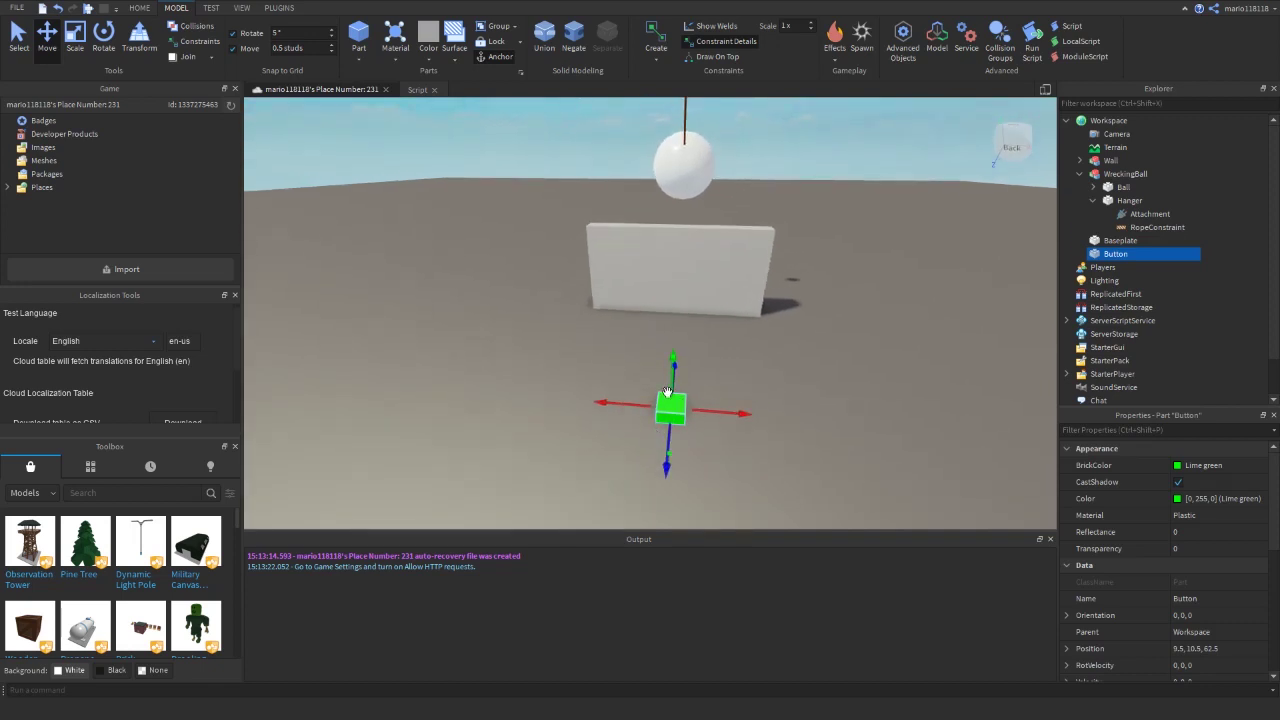
key("d")
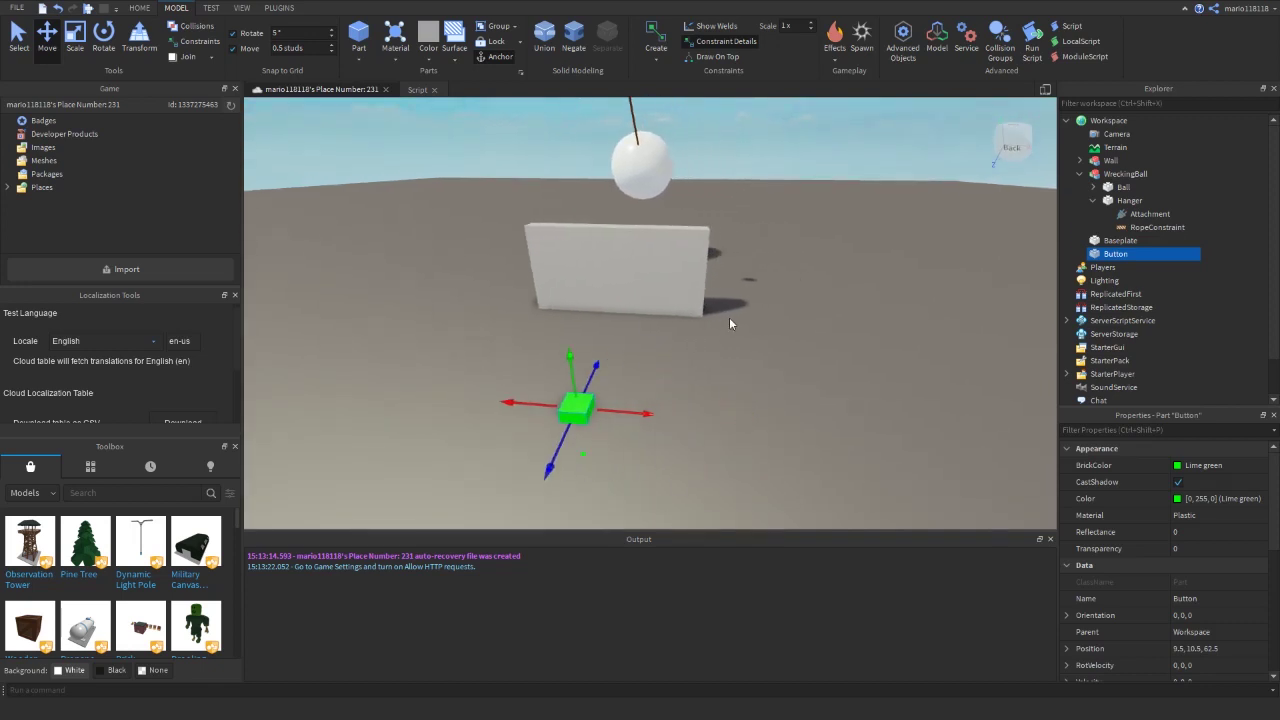
key("w")
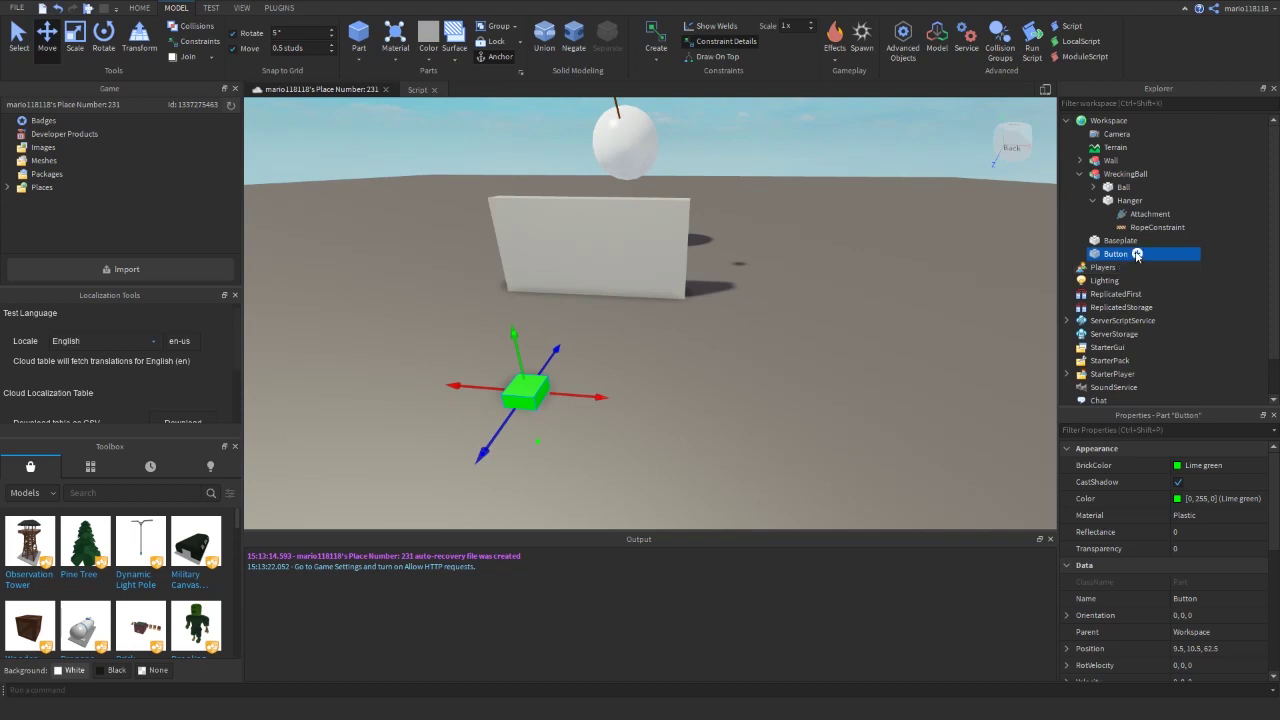
left_click(1137, 254)
type("cli")
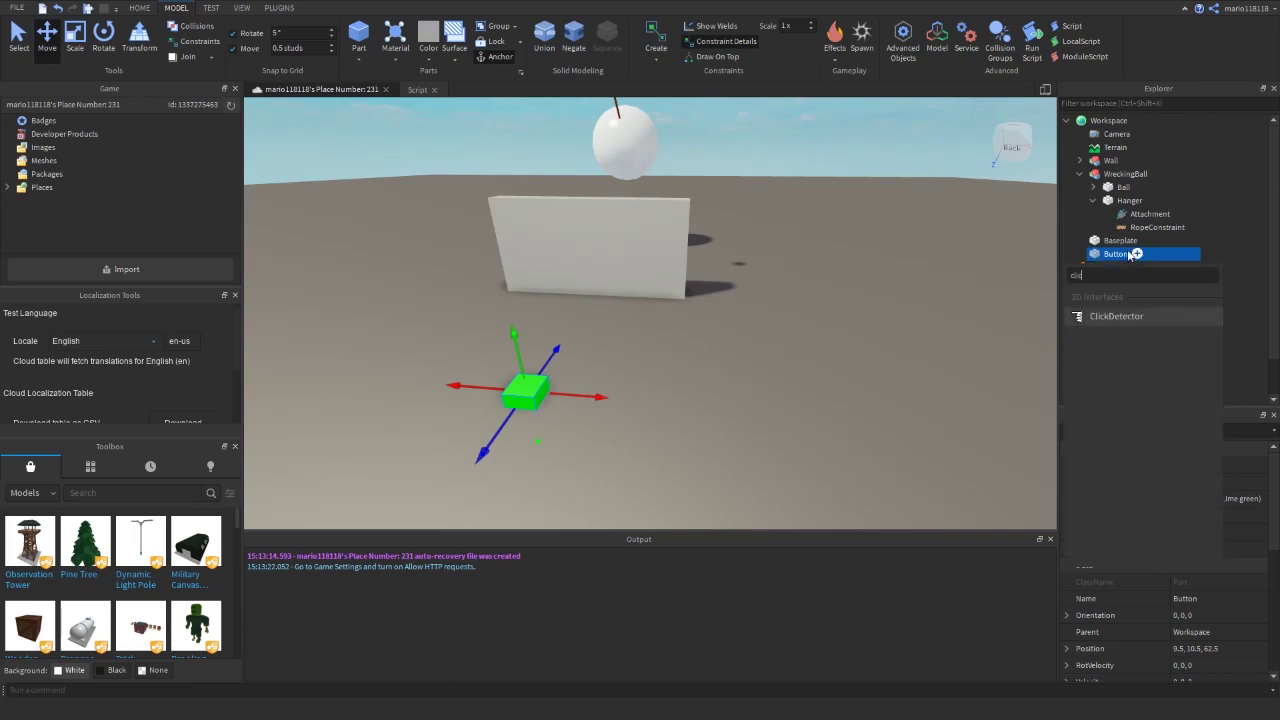
type("ck")
left_click(1114, 316)
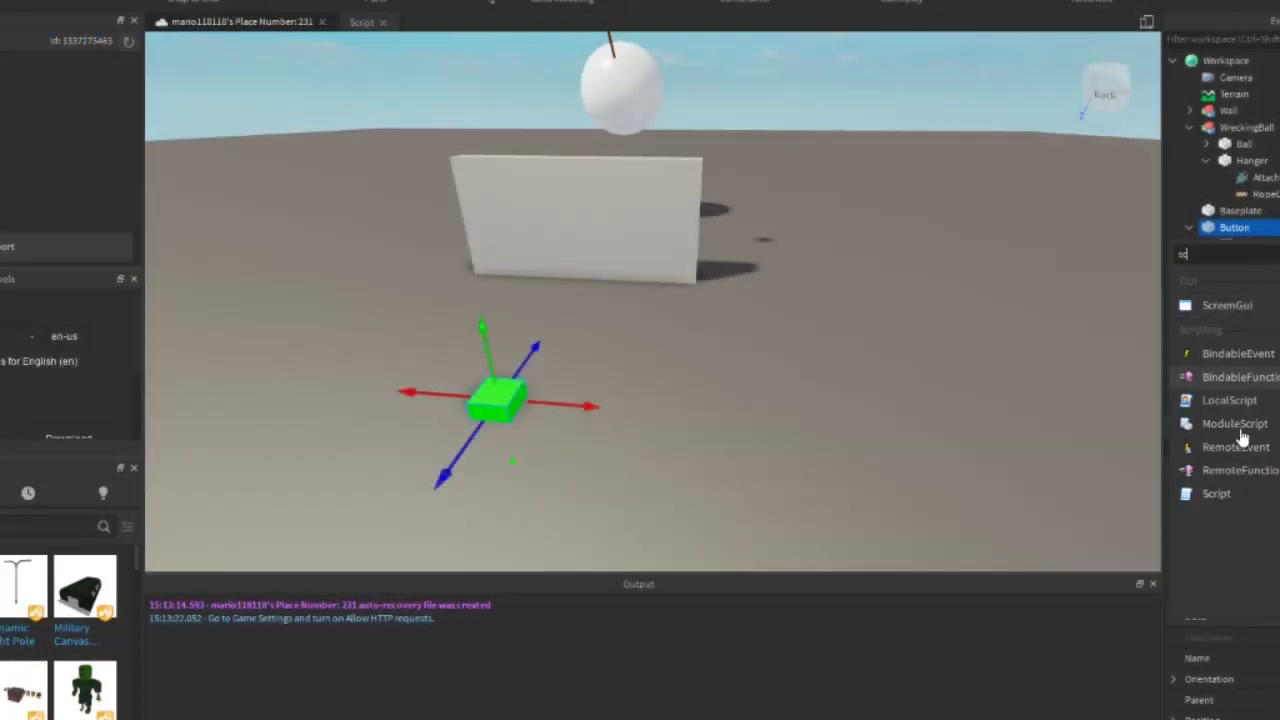
Add a Script to the Button, replacing its default code with local WreckingBall = workspace.WreckingBall and local ball = WreckingBall.Ball.
left_click(1150, 495)
key("ctrl+a")
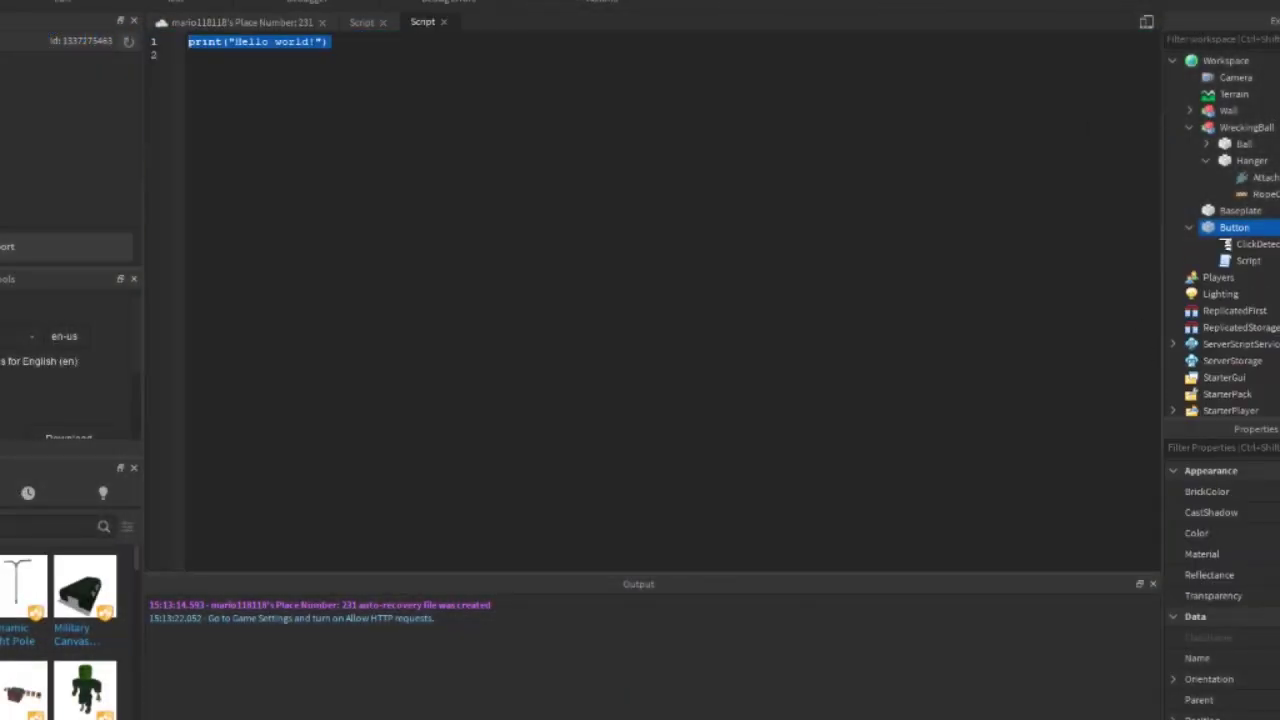
type("local")
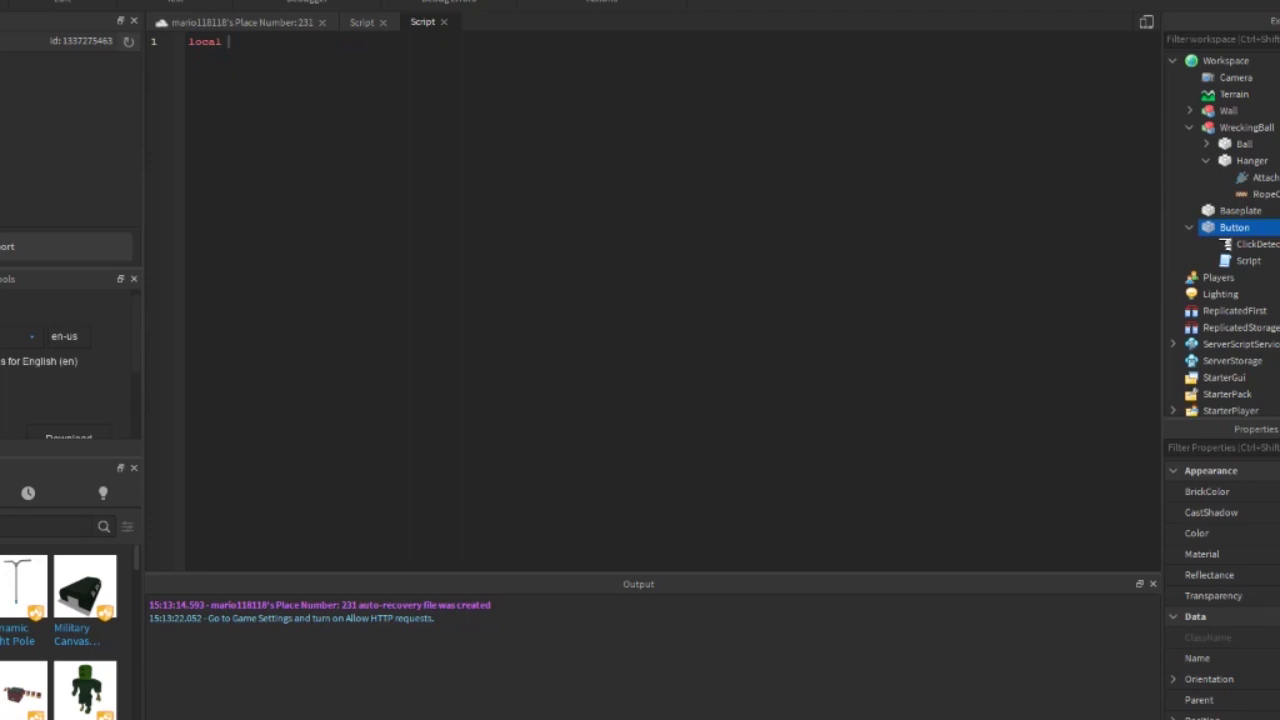
type(" wreckingBa")
type("ll = workspace.WreckingBall")
key("Return")
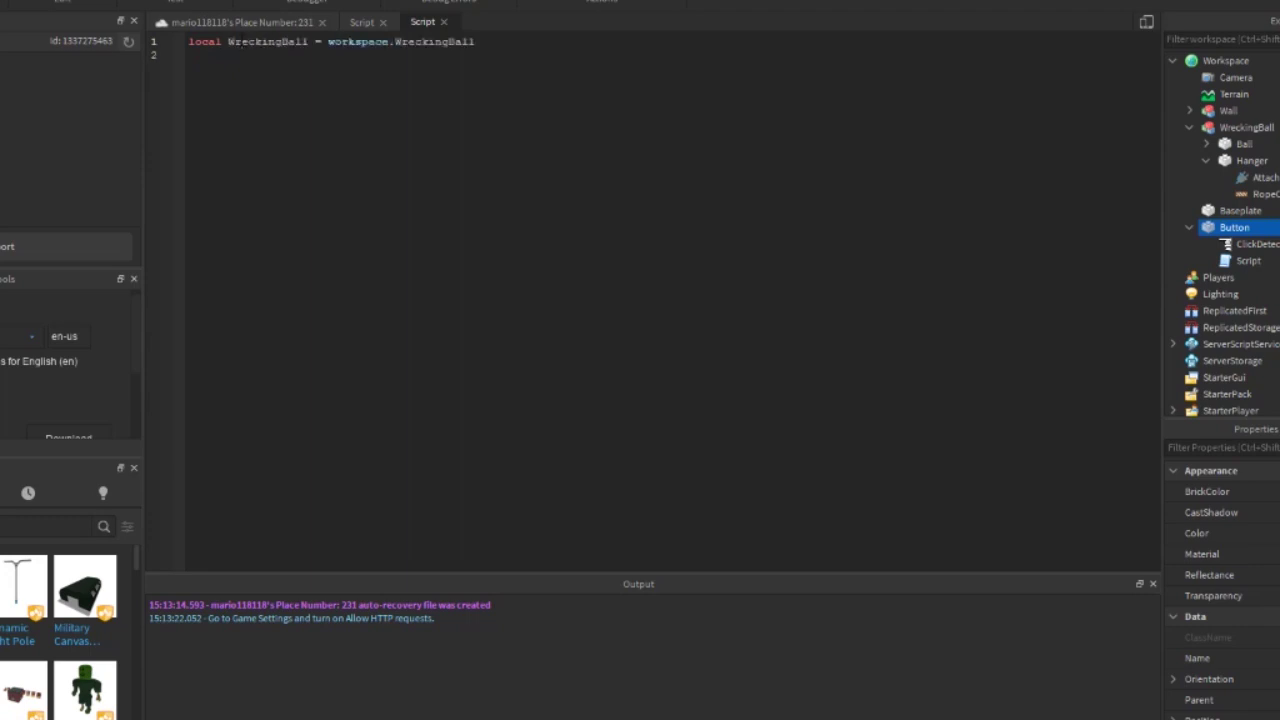
type("local ball = WreckingBall.")
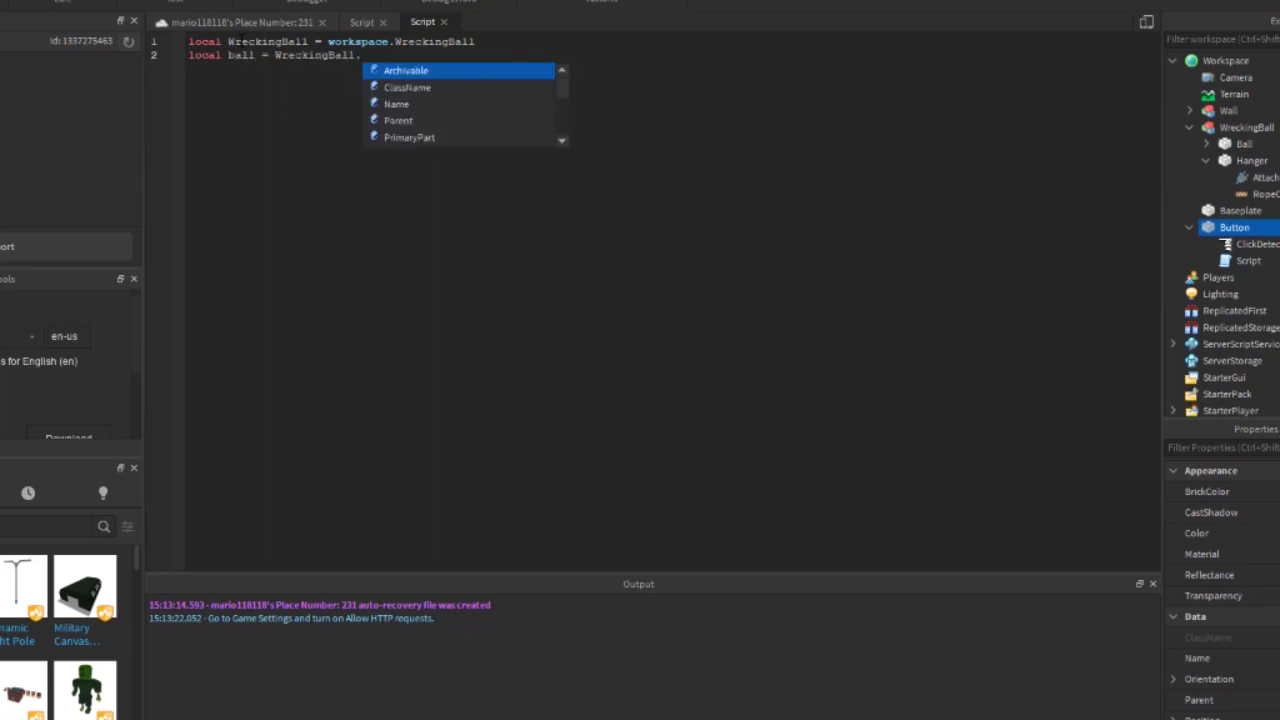
type("Ball")
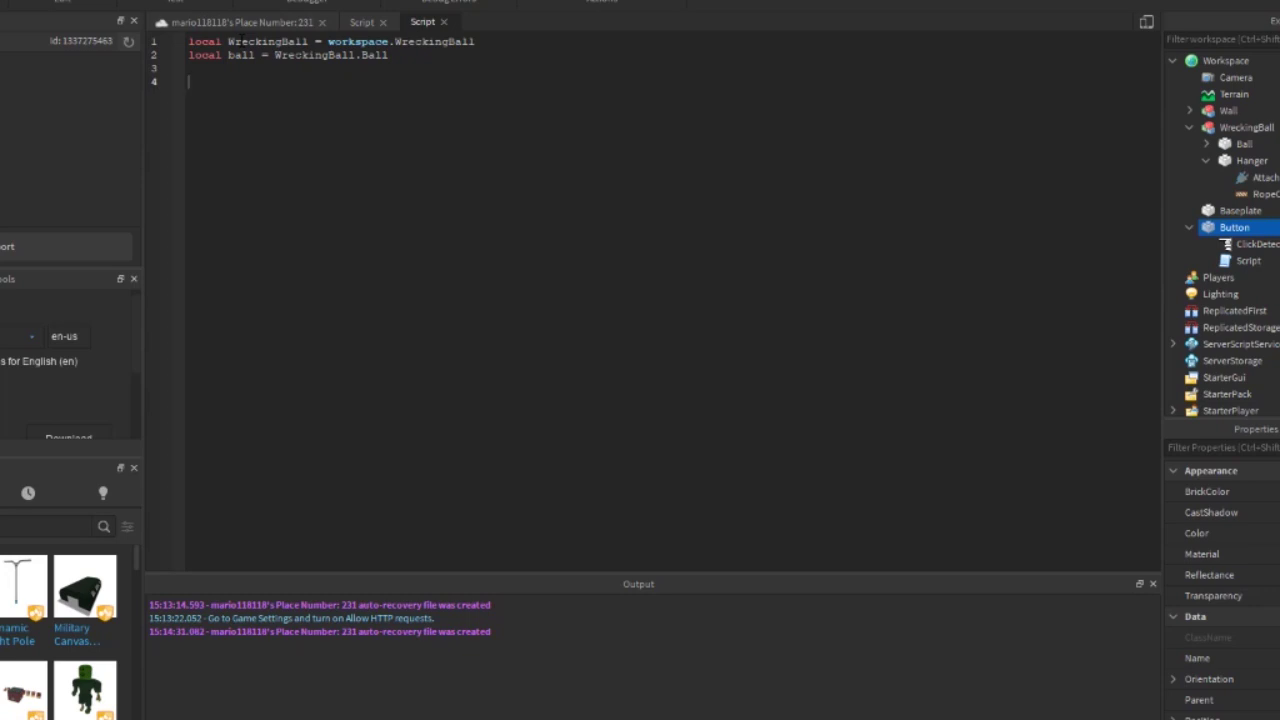
Connect script.Parent.ClickDetector.MouseClick to an anonymous function with the parameter plr.
type("script.")
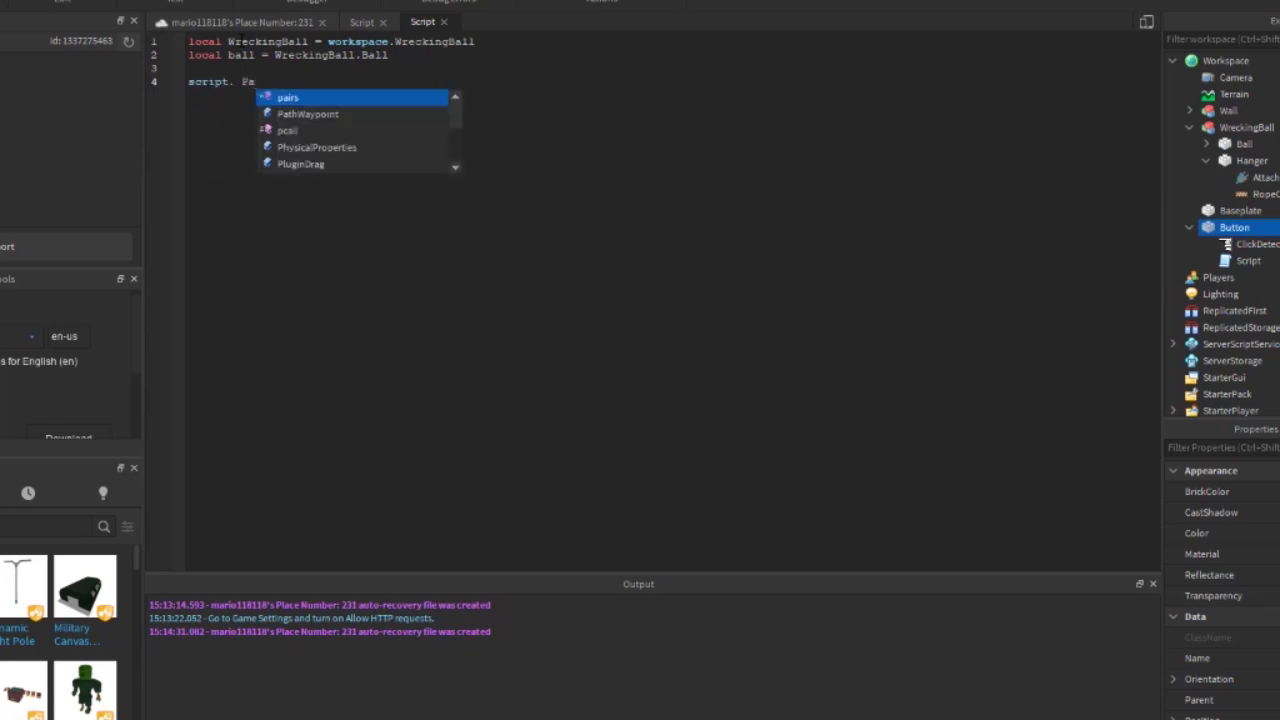
type("Parent.ClickDetector")
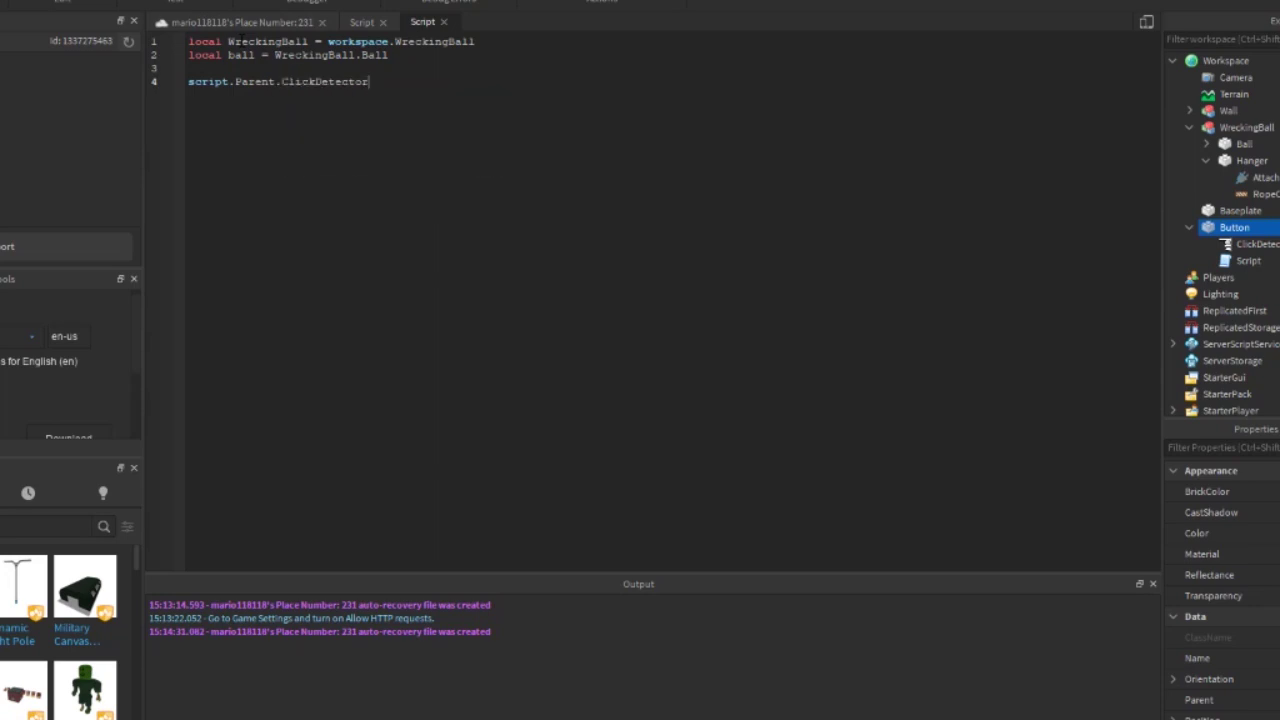
type(".Cli")
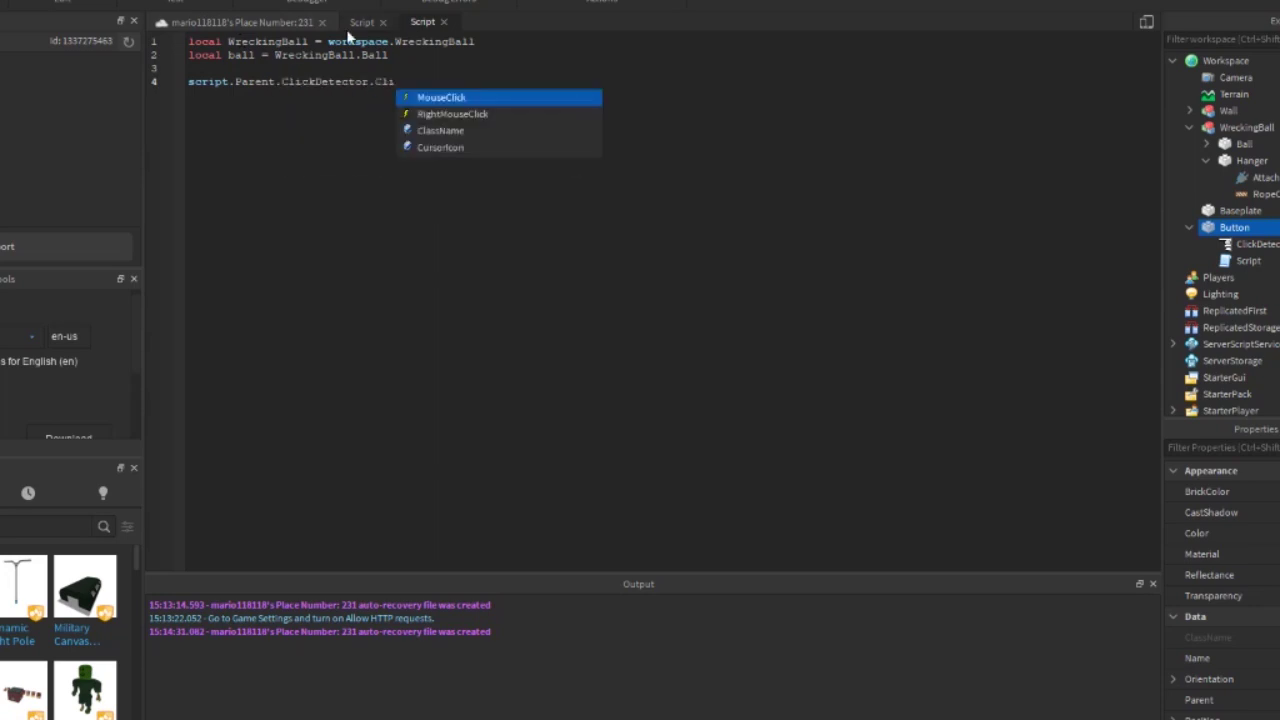
key("Tab")
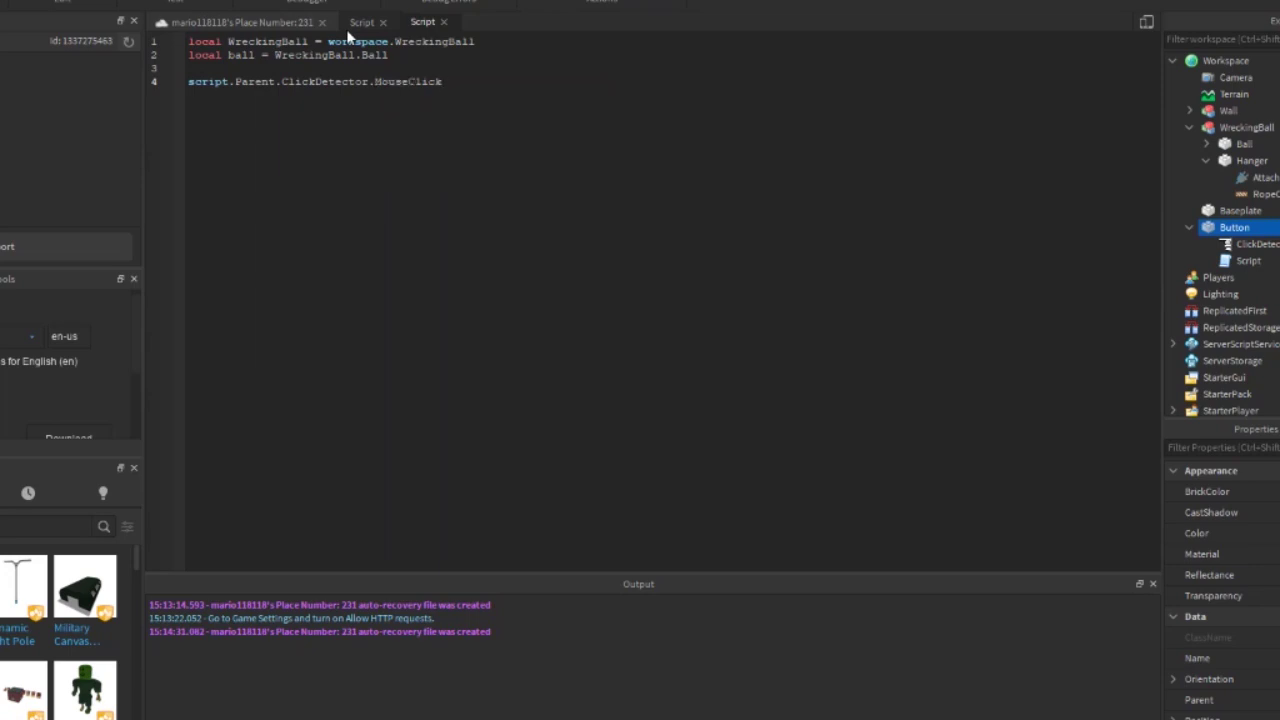
type(":Con")
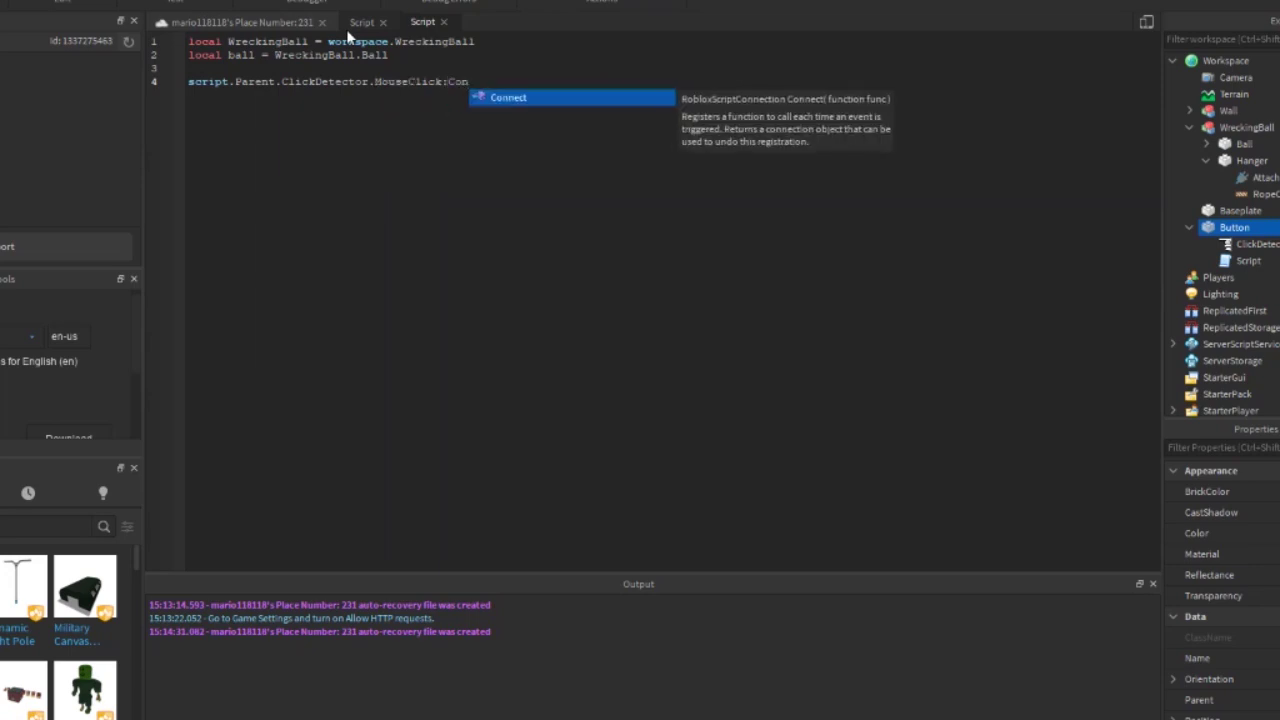
key("Tab")
type("function()")
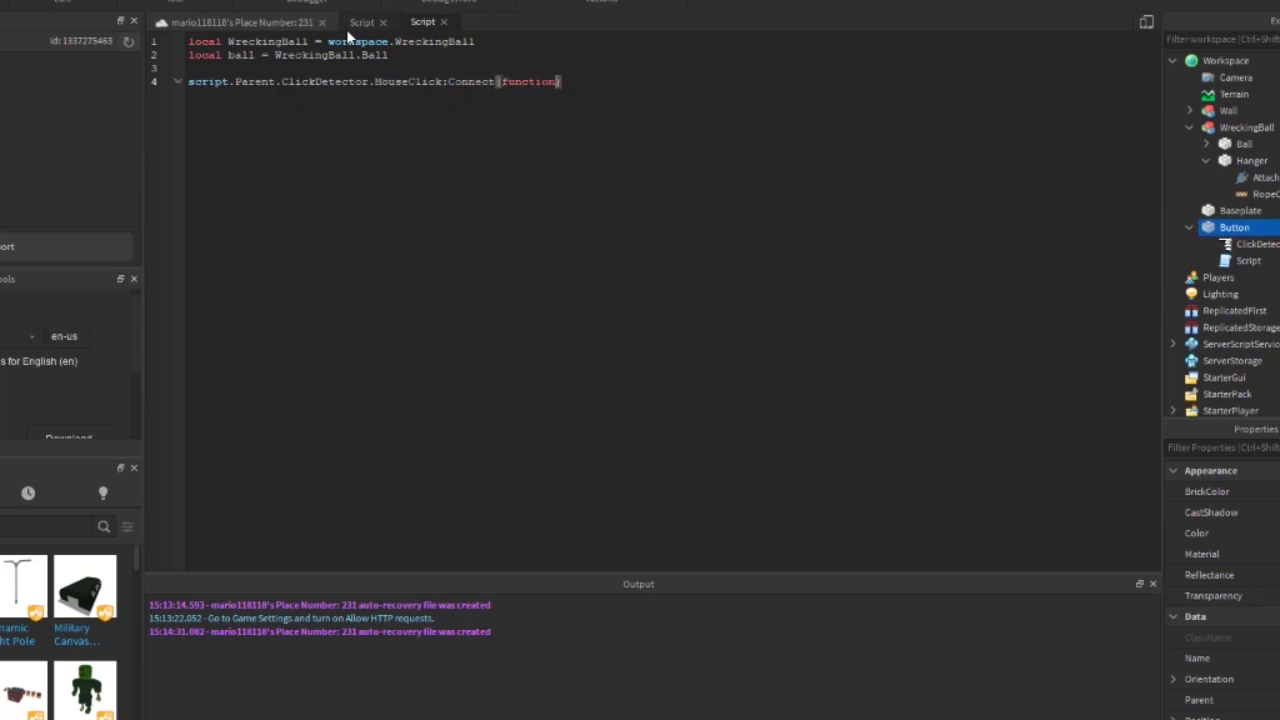
key("BackSpace")
key("BackSpace")
type("()")
key("Return")
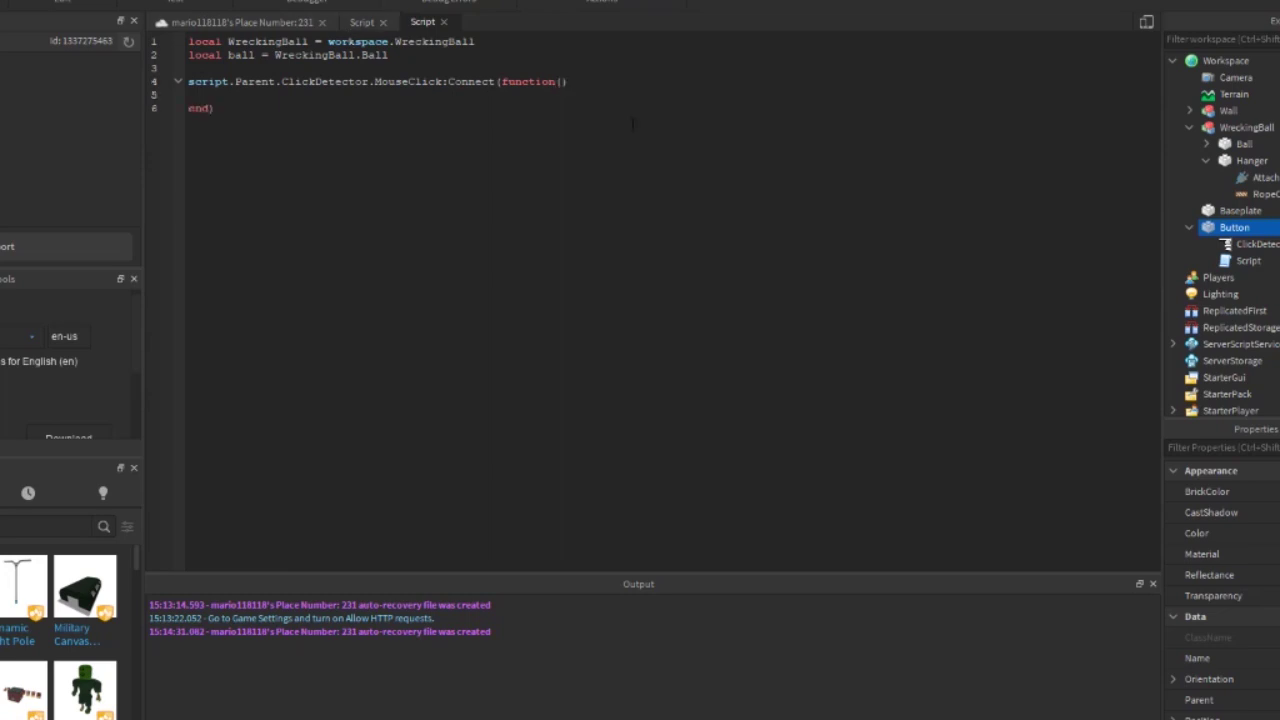
left_click(565, 83)
type("plr")
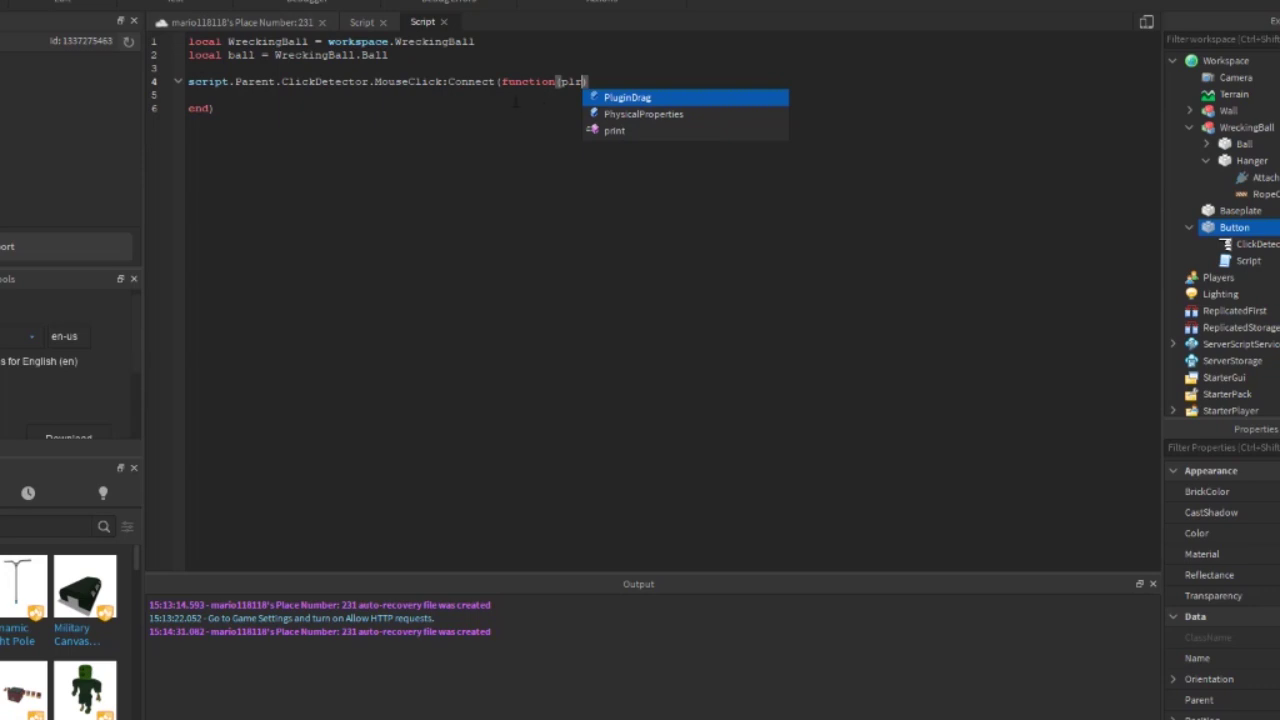
Write ball.Anchored = false inside the click function, then deselect the Ball and save the place.
left_click(540, 101)
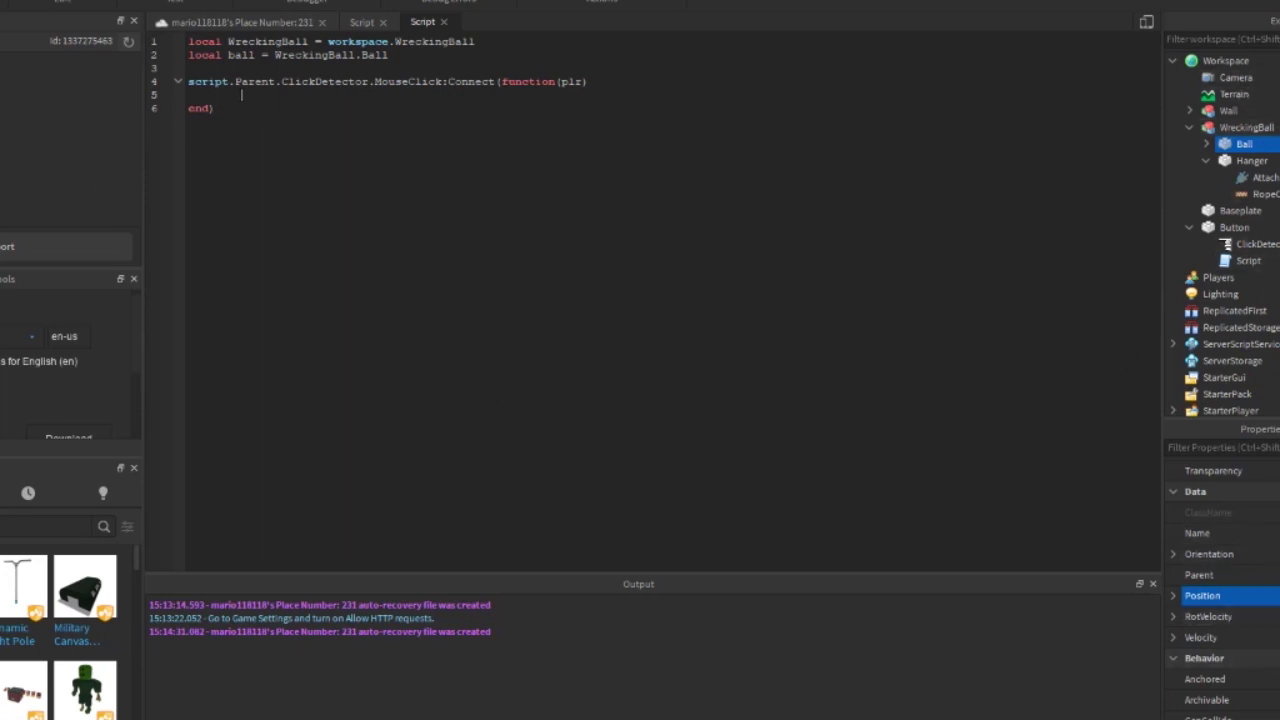
type("ball.Anchored = false")
key("BackSpace")
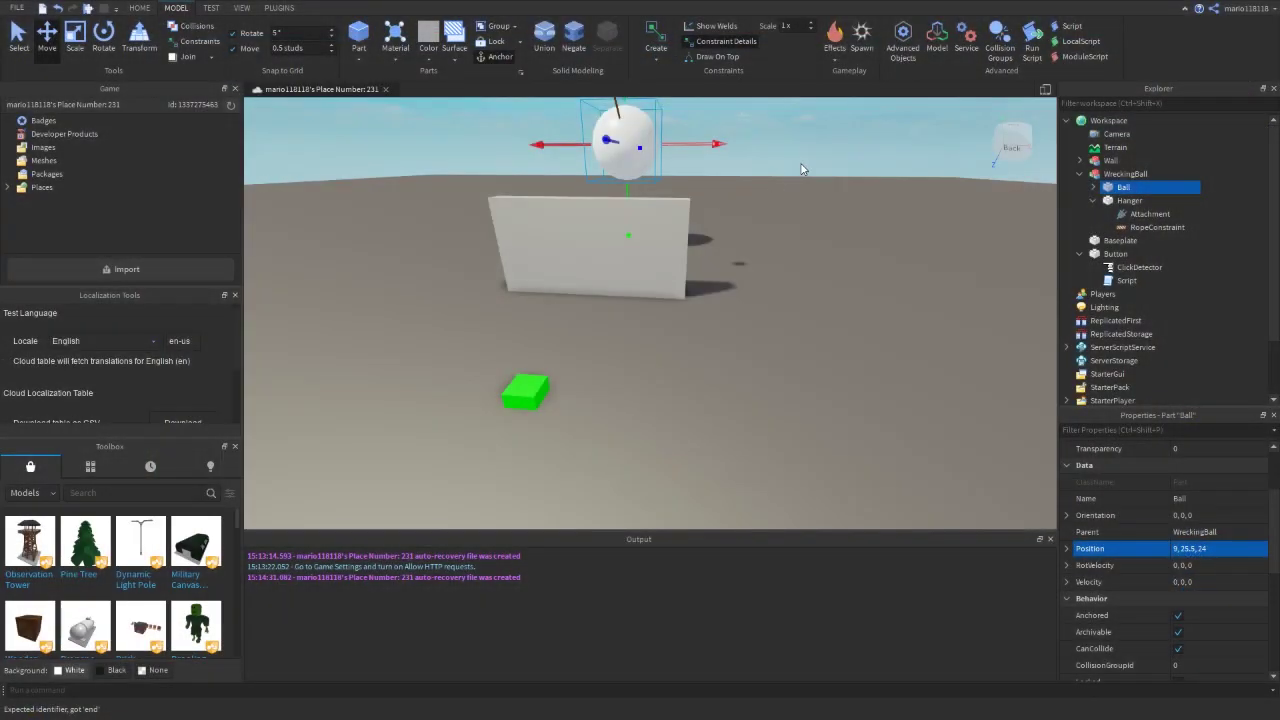
left_click(807, 164)
key("ctrl+s")
Playtest the place by triggering the green button in front of the wall, watch the ball swing, and stop the test.
left_click(210, 9)
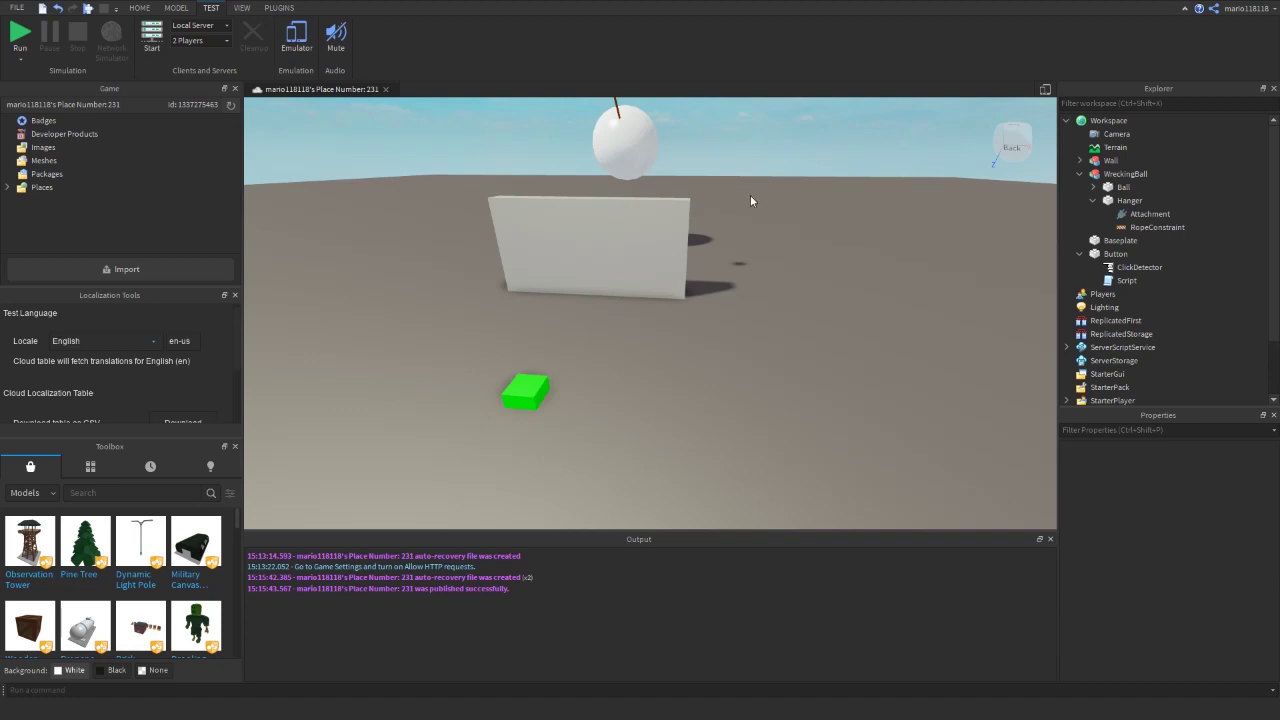
key("F5")
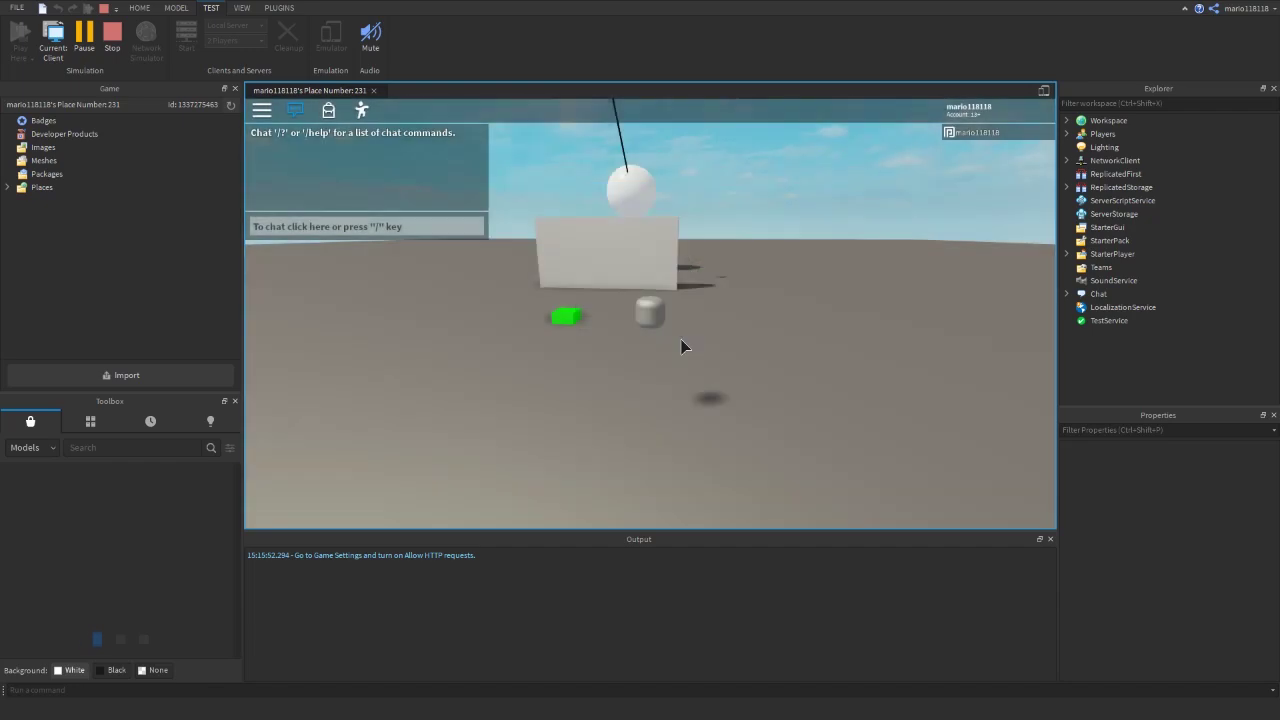
left_click(296, 108)
key("Tab")
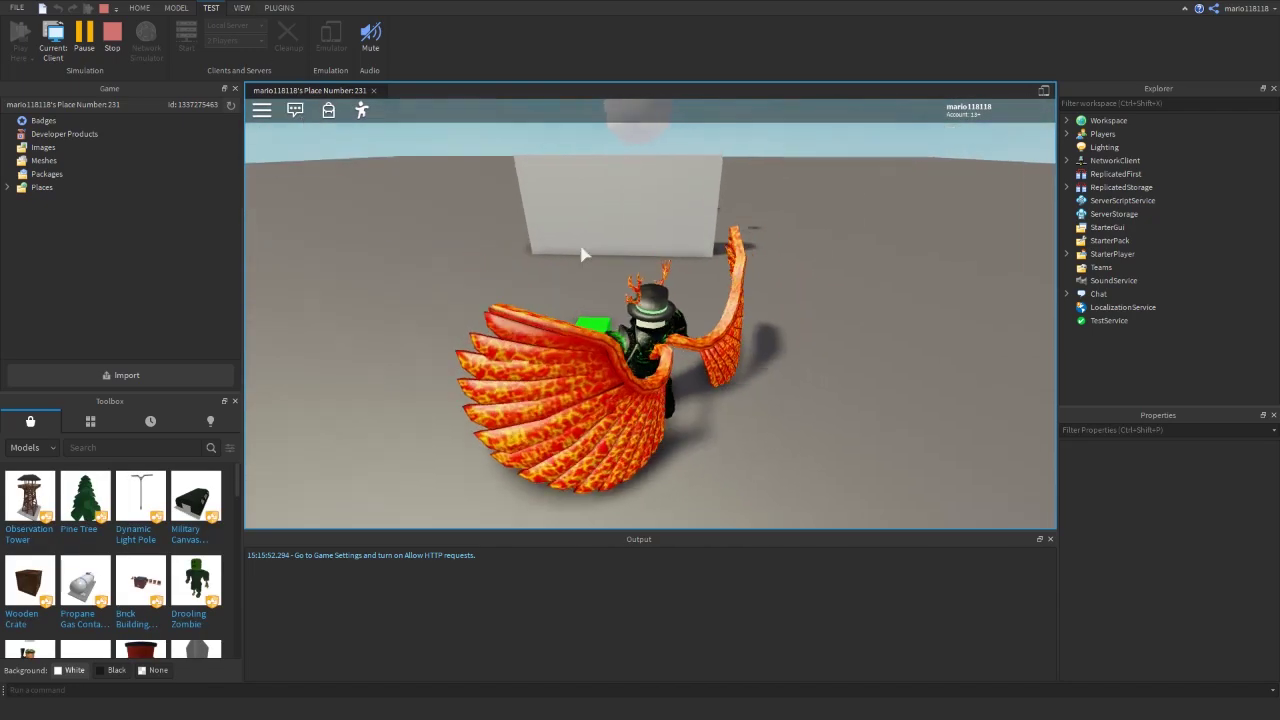
scroll(650, 312, "up", 5)
left_click(651, 322)
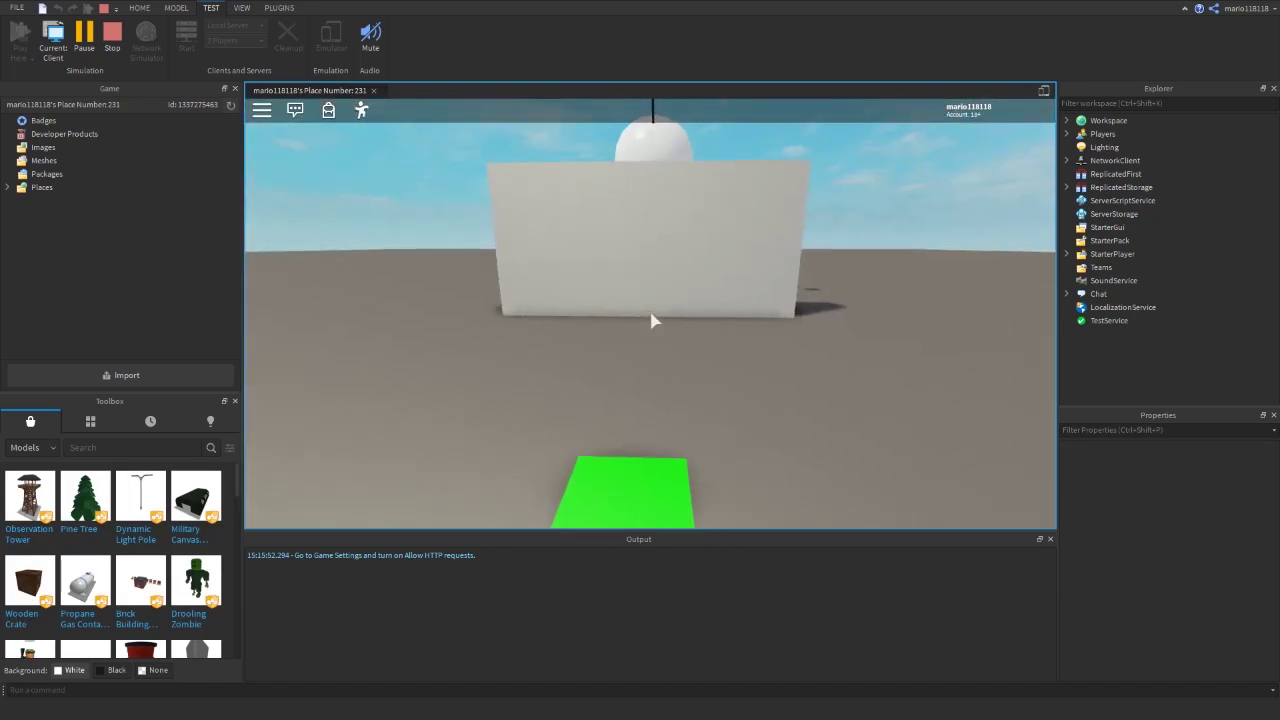
key("s")
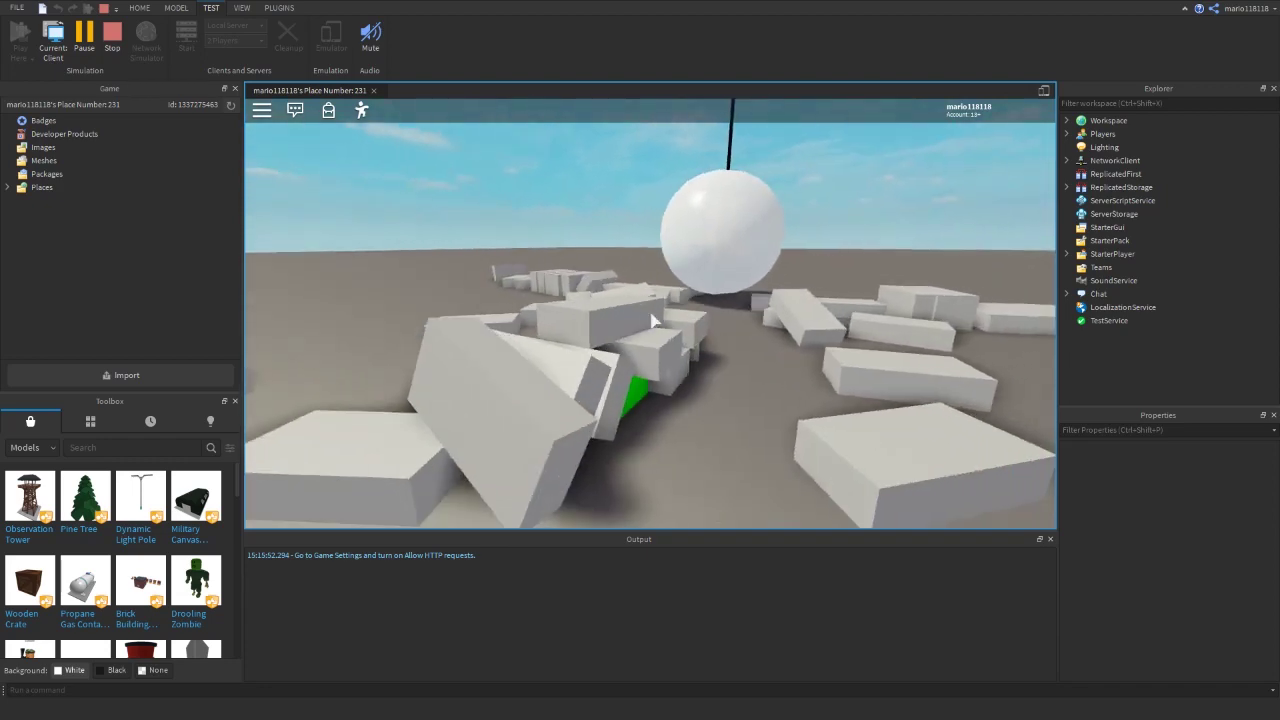
scroll(650, 318, "down", 5)
scroll(646, 326, "down", 5)
right_click_drag(646, 326, 646, 325)
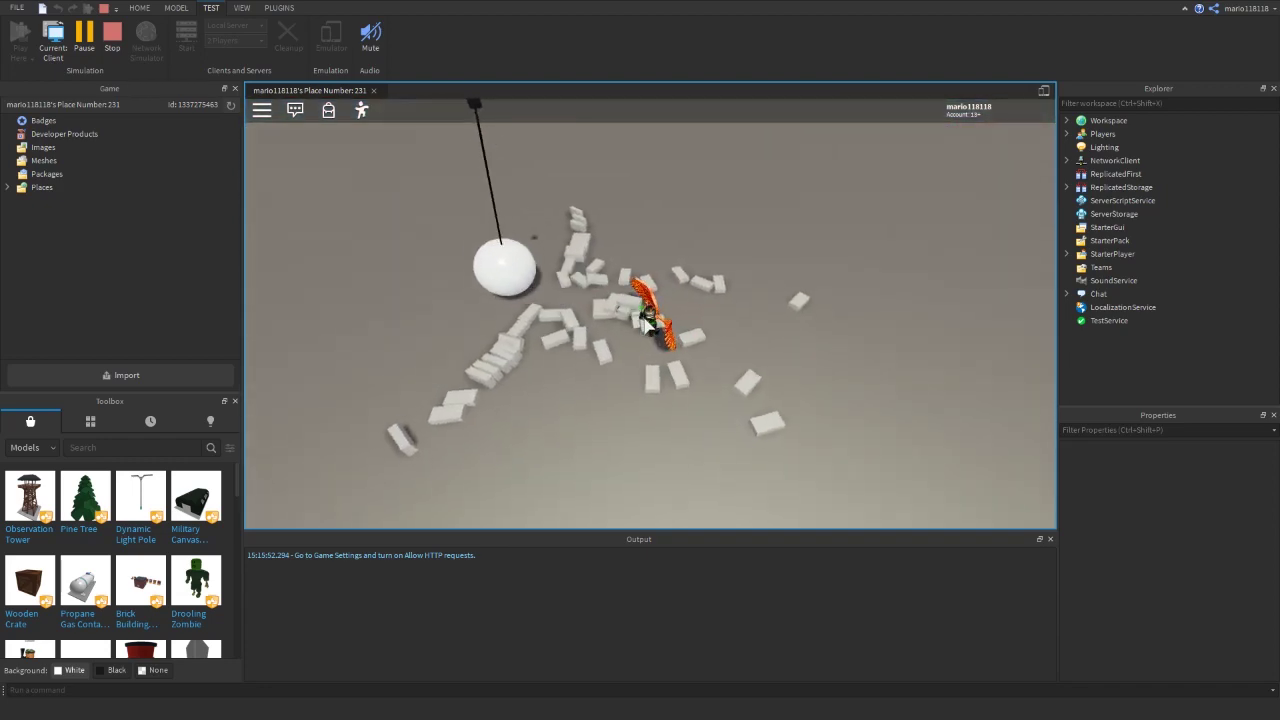
scroll(646, 326, "up", 3)
left_click(112, 37)
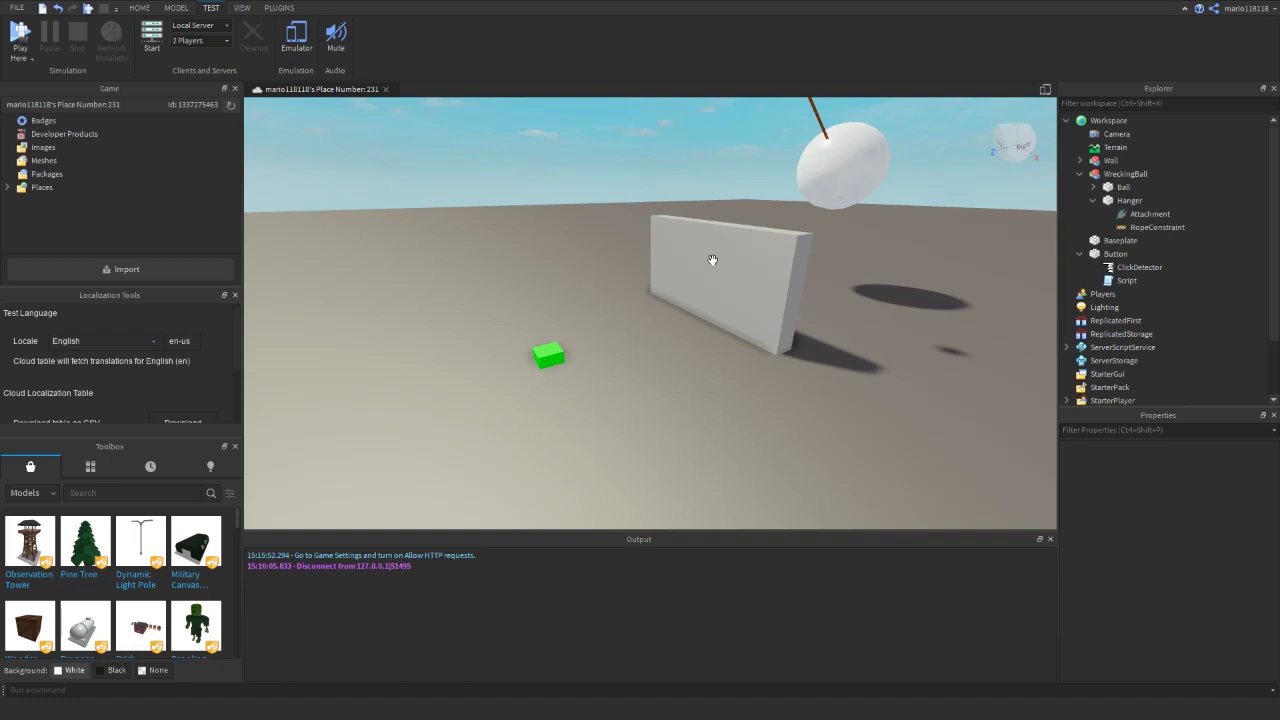
Set the move snap increment to 0.1 studs and shift the Ball slightly closer to the wall along the horizontal axis.
key("s")
right_click_drag(766, 222, 800, 204)
left_click(787, 213)
key("d")
scroll(1098, 535, "down", 8)
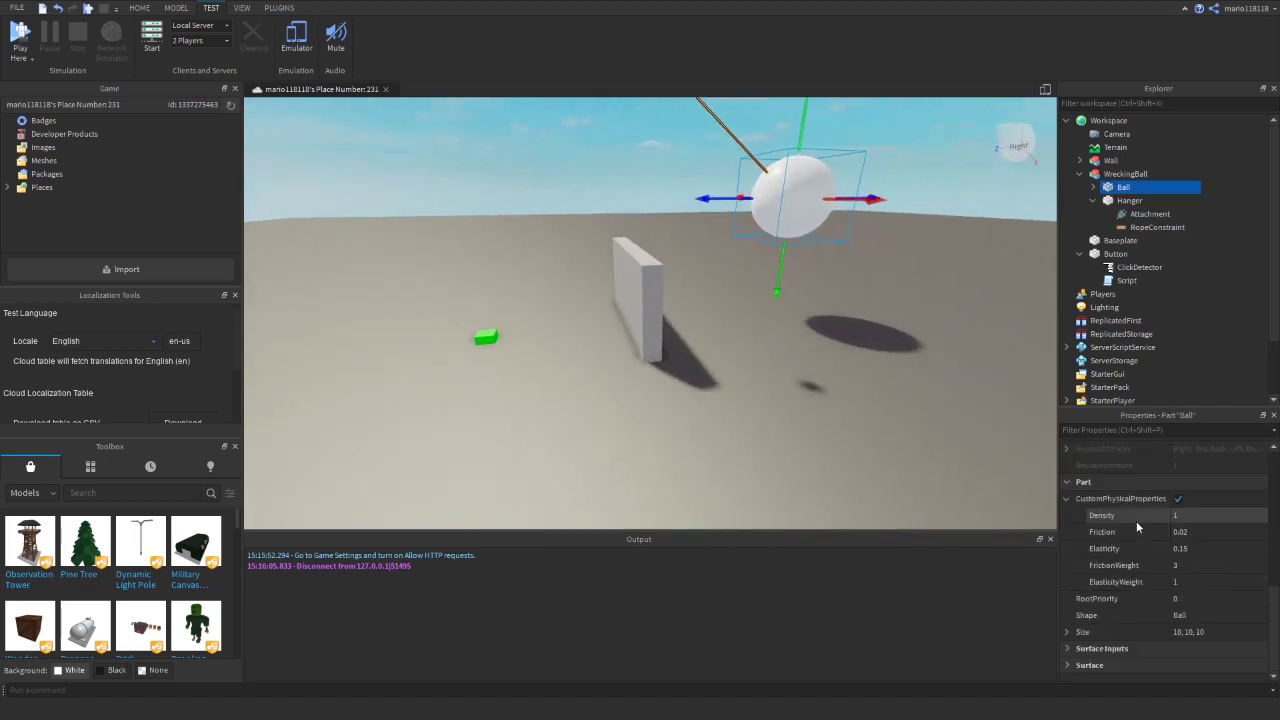
right_click_drag(958, 372, 920, 372)
key("d")
left_click(171, 5)
left_click(300, 48)
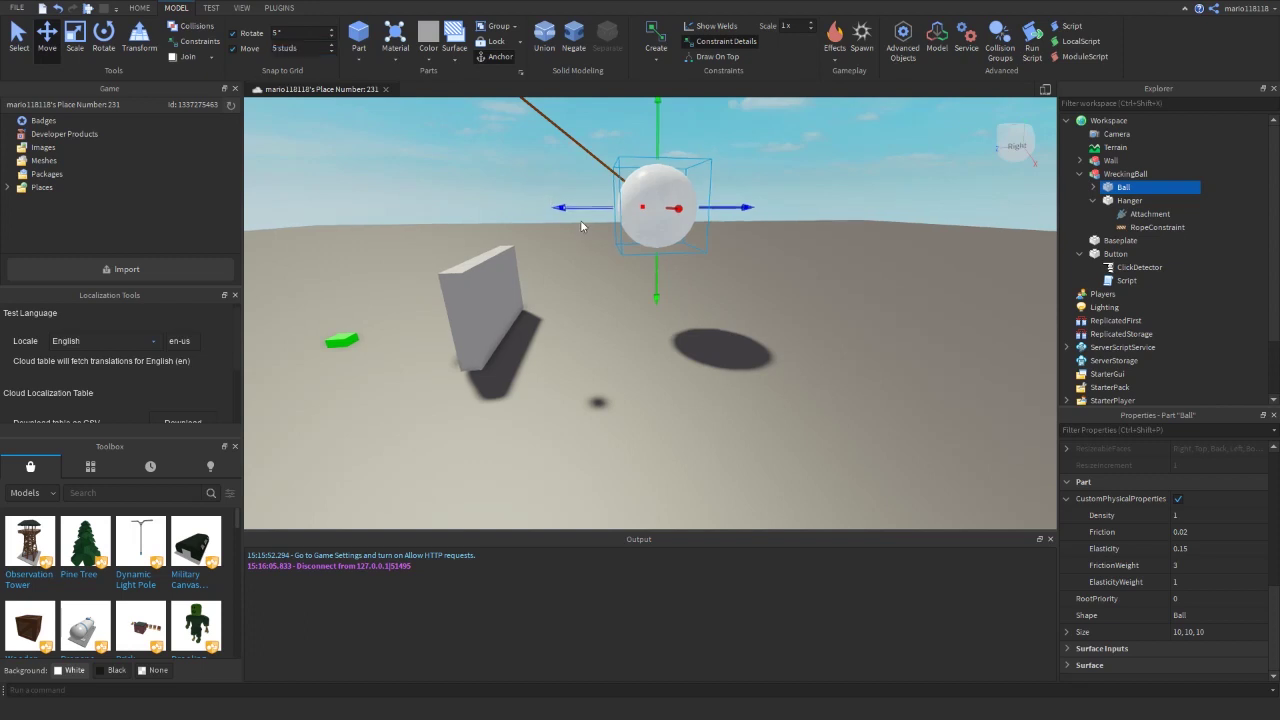
right_click_drag(581, 221, 581, 221)
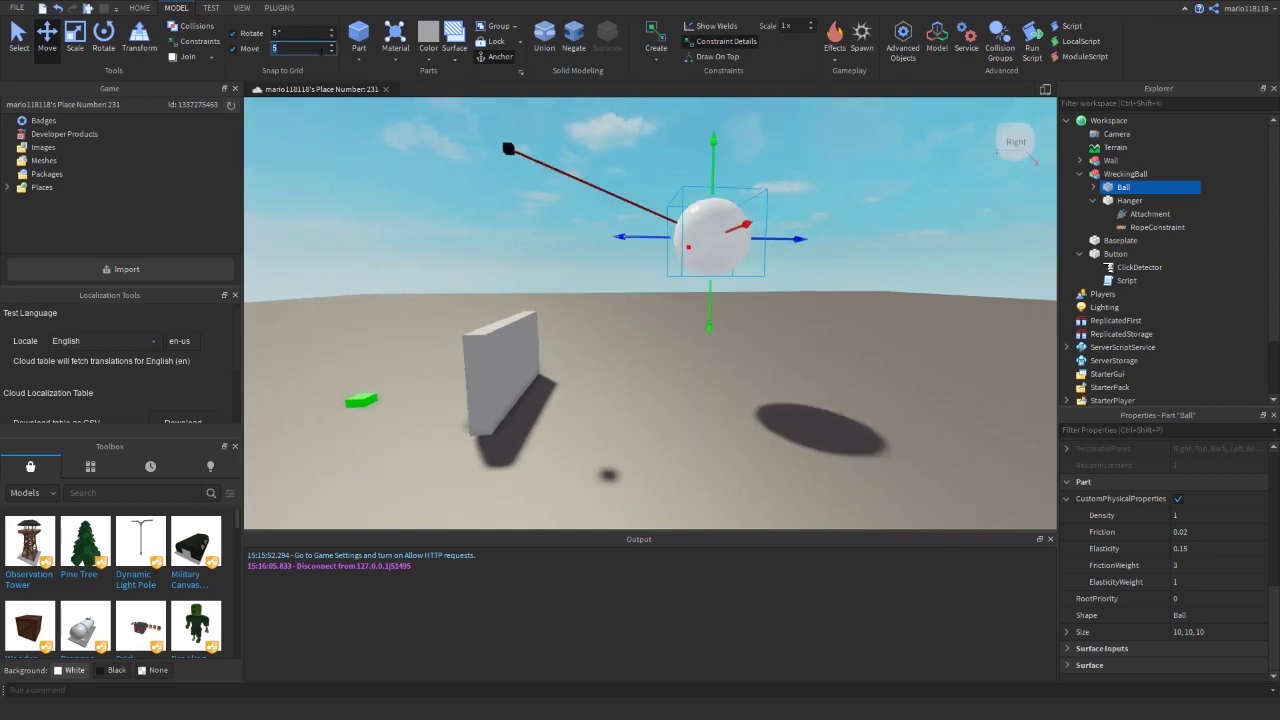
type(".5")
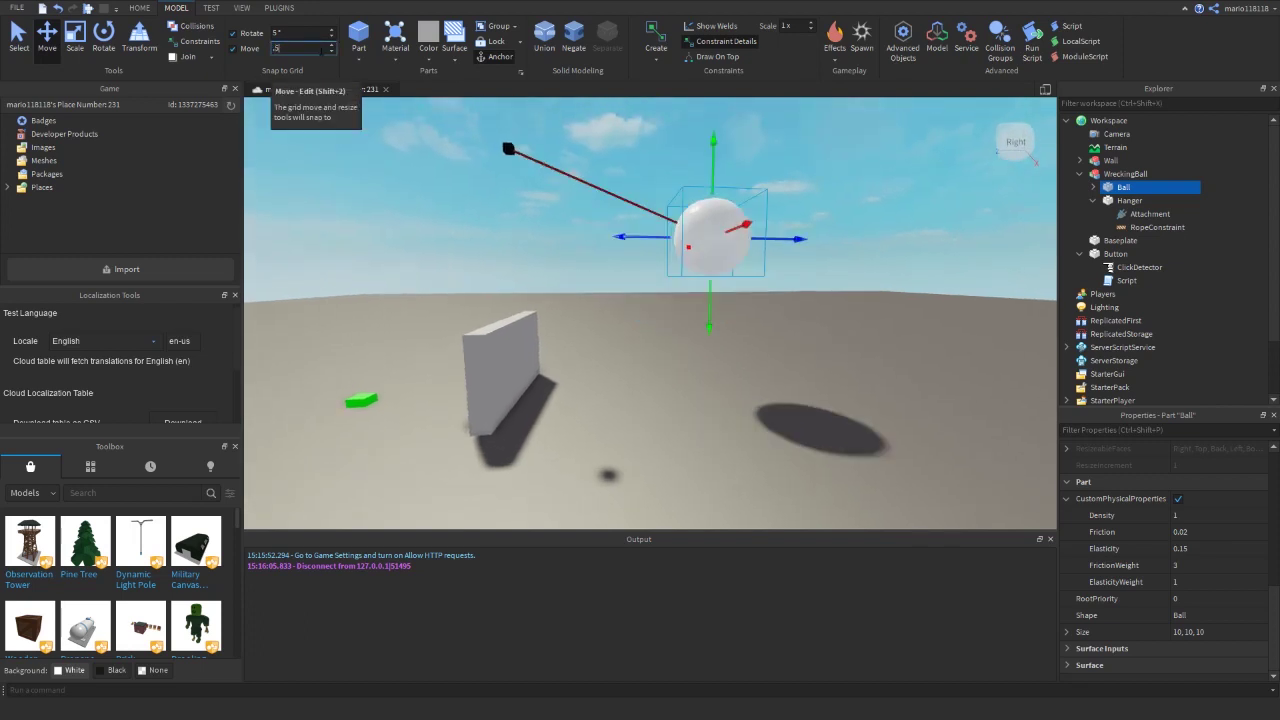
left_click_drag(645, 239, 627, 248)
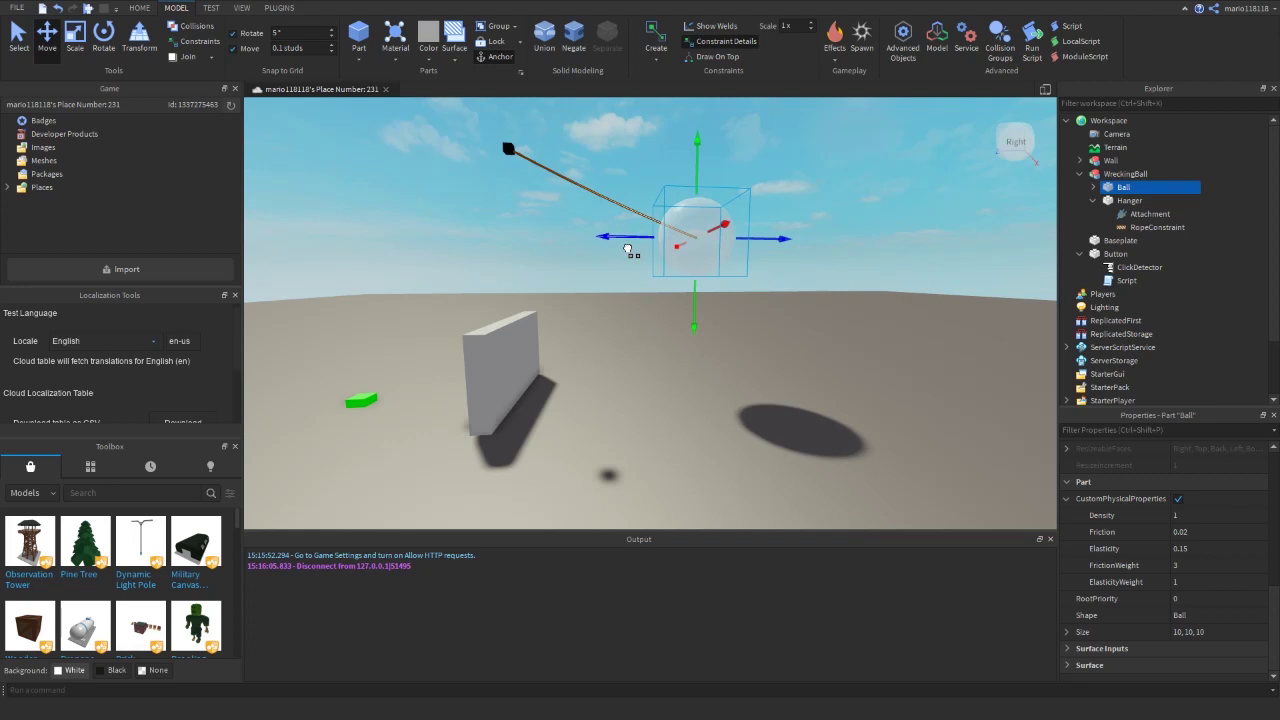
left_click(856, 197)
key("a")
right_click_drag(857, 197, 855, 197)
key("a")
key("s")
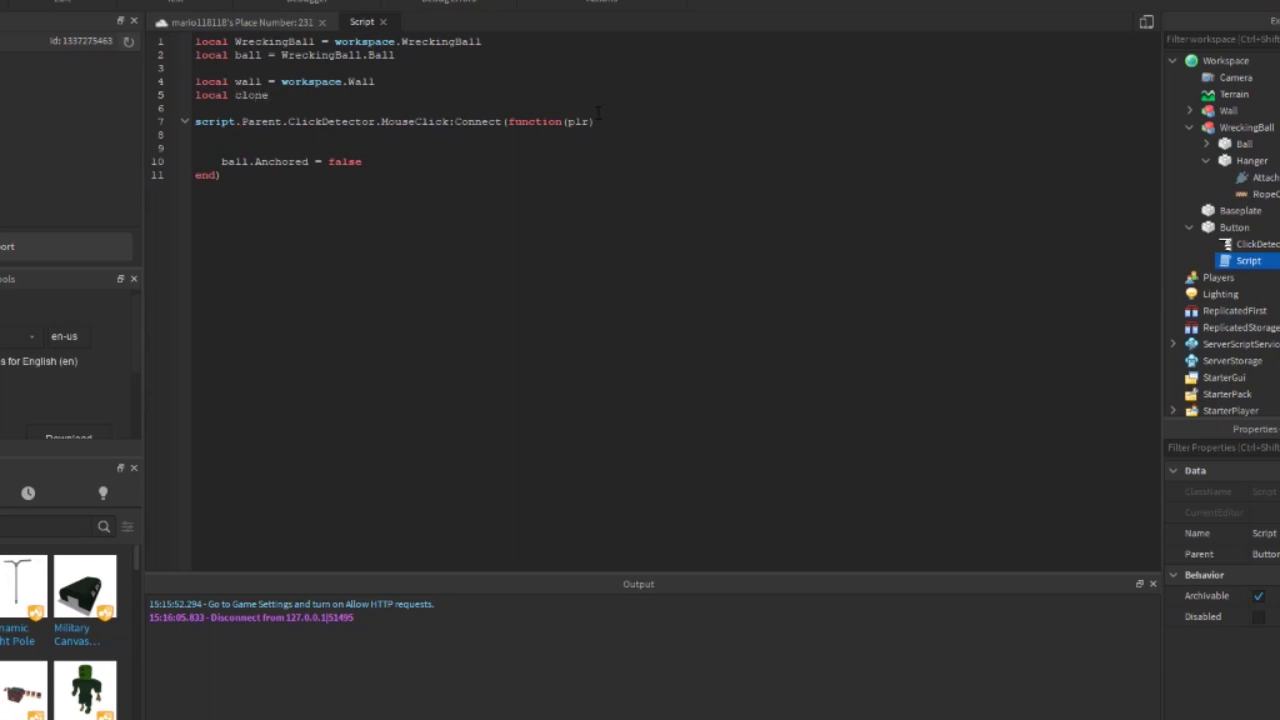
Initialise cloneWall as wall:Clone(), and write workspace.Wall:Destroy() and cloneWall.Parent = workspace inside the click function.
type("= wall:Clone")
double_click(258, 95)
left_click(307, 133)
type("workspace.Wall:Destroy()")
key("Return")
type("cl")
key("Tab")
type(".Parent = workspace")
key("Tab")
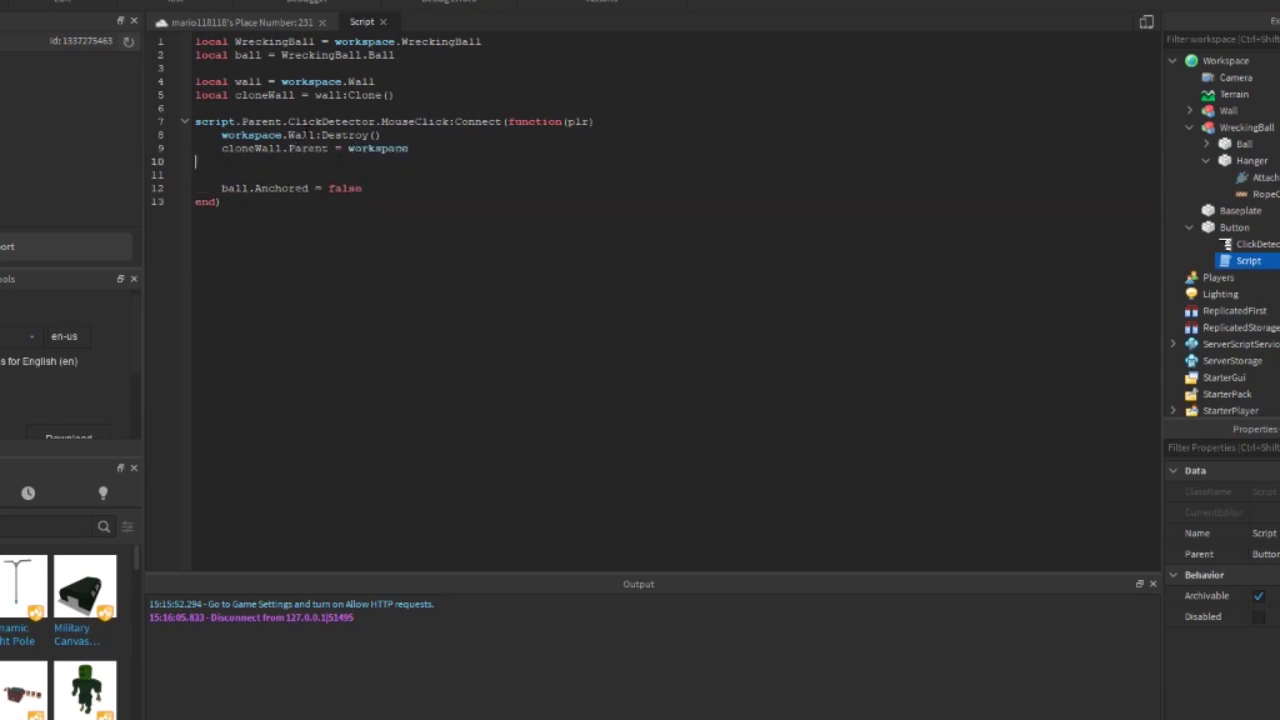
Begin a ball assignment as the first line of the click function, separated by a blank line from workspace.Wall:Destroy().
left_click(223, 136)
key("Return")
key("Return")
key("Up")
key("Up")
type("ball")
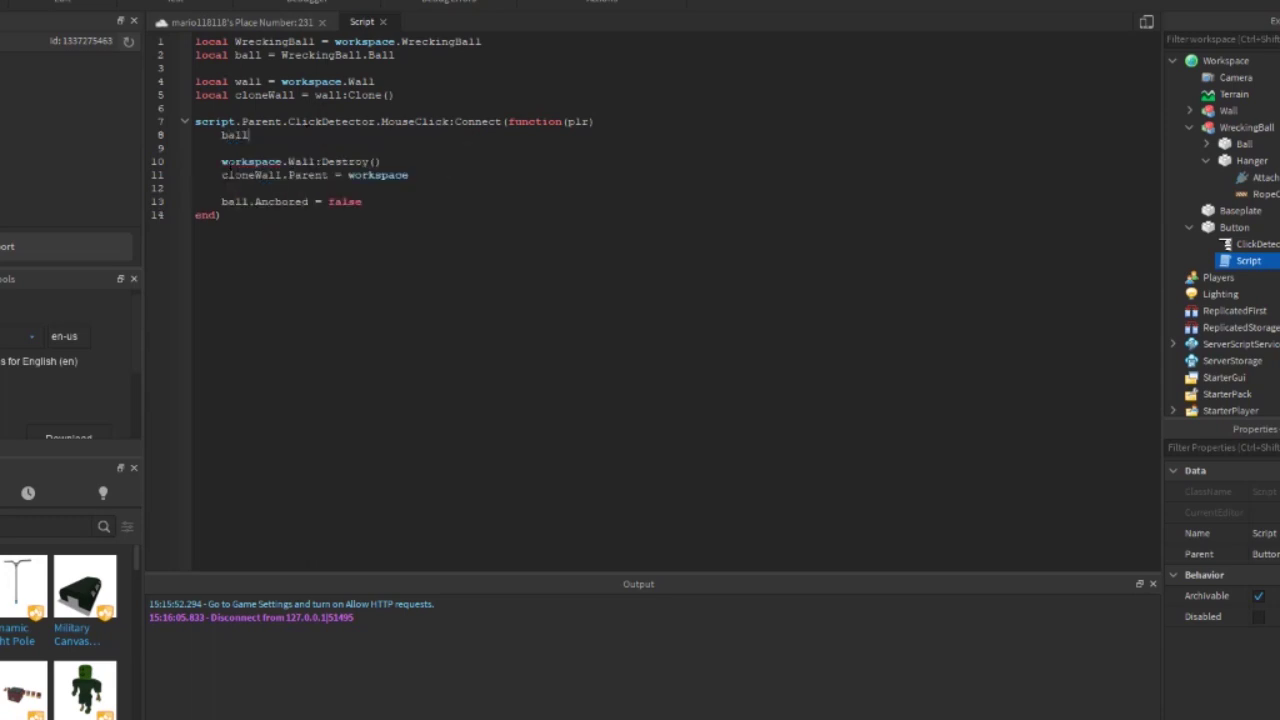
type(" =")
Declare local origPosition = ball.CFrame between the ball and wall variables.
key("Return")
key("Return")
key("Up")
type("loca")
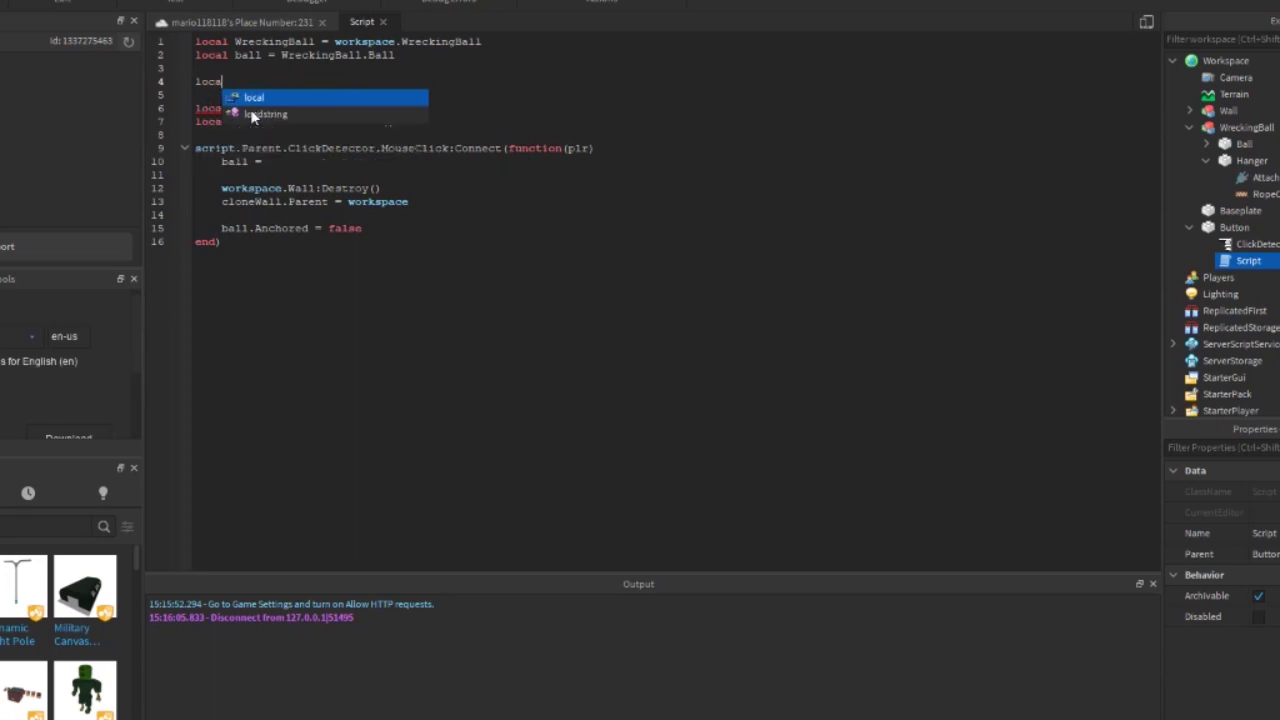
type("l origPosition =")
type("ball.CFrame")
Complete the first line of the click function as ball.CFrame = origPosition.
double_click(272, 83)
left_click(266, 166)
left_click_drag(277, 166, 249, 163)
type(".CFrame = origPosition")
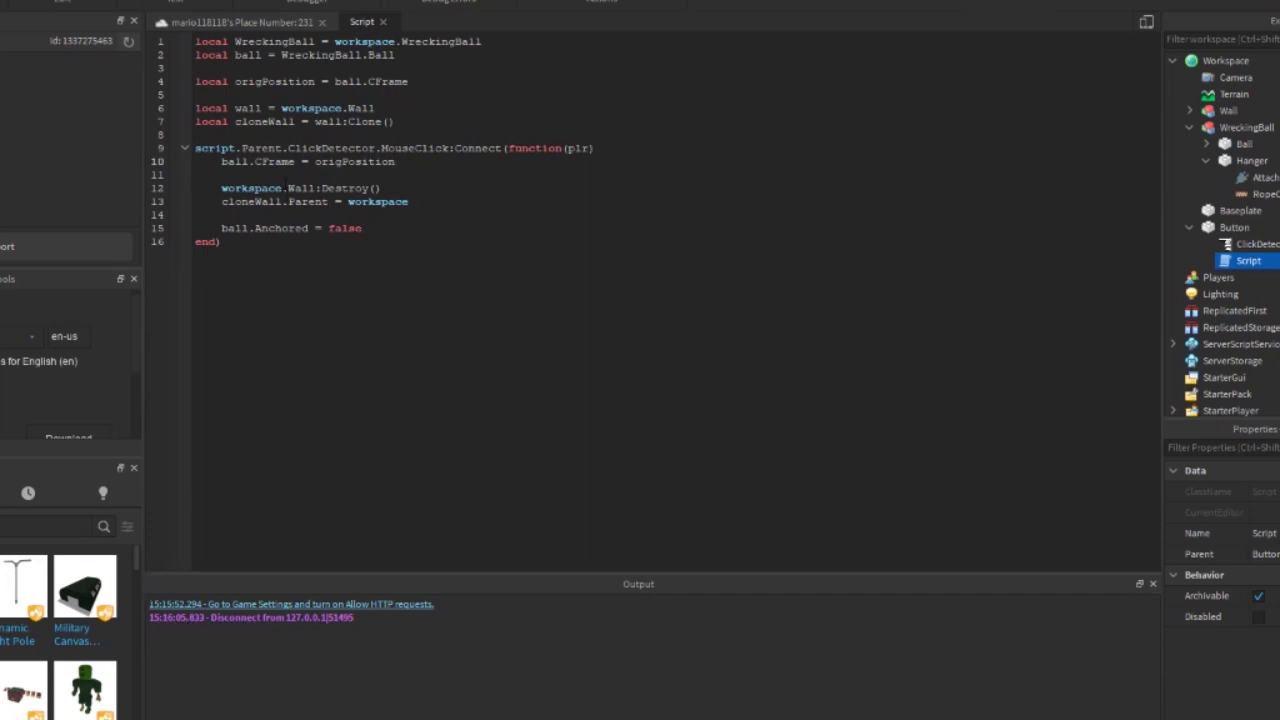
Add cloneWall = cloneWall:Clone() after cloneWall.Parent = workspace in the click function and save the place.
double_click(265, 123)
left_click(425, 204)
key("Return")
type("cloneWall = cl")
key("Tab")
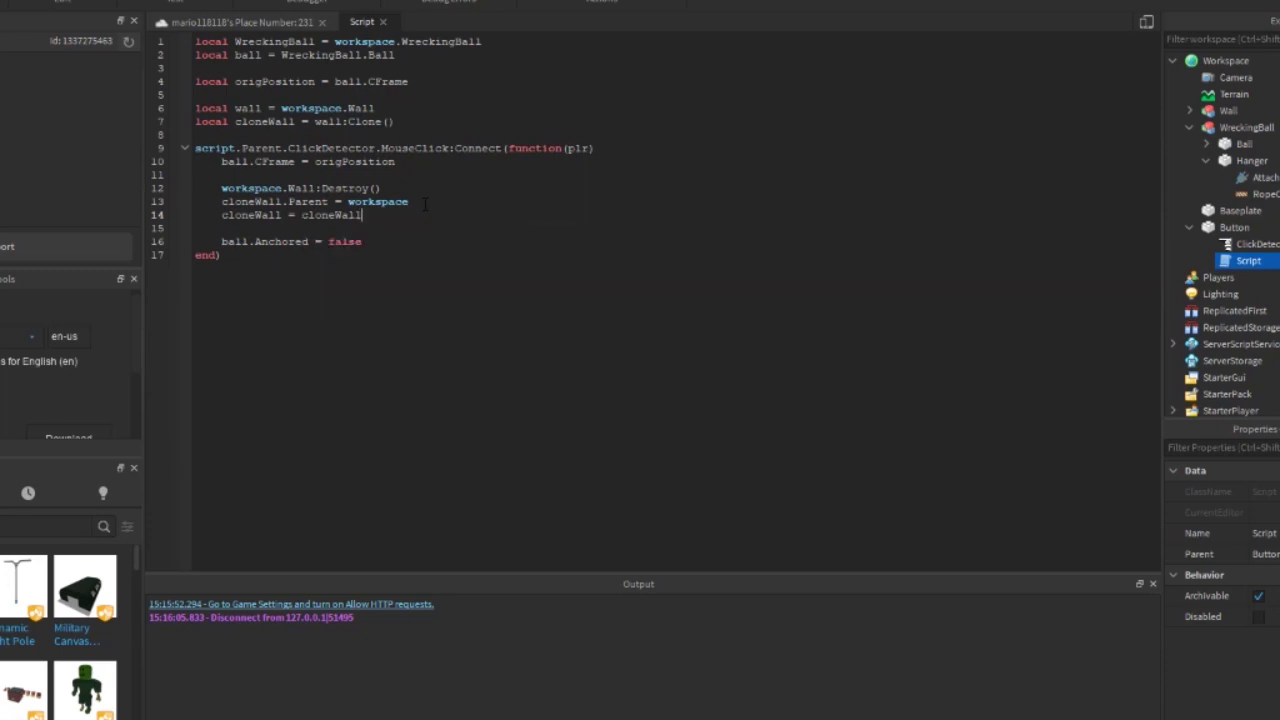
type(":Clone()")
key("ctrl+s")
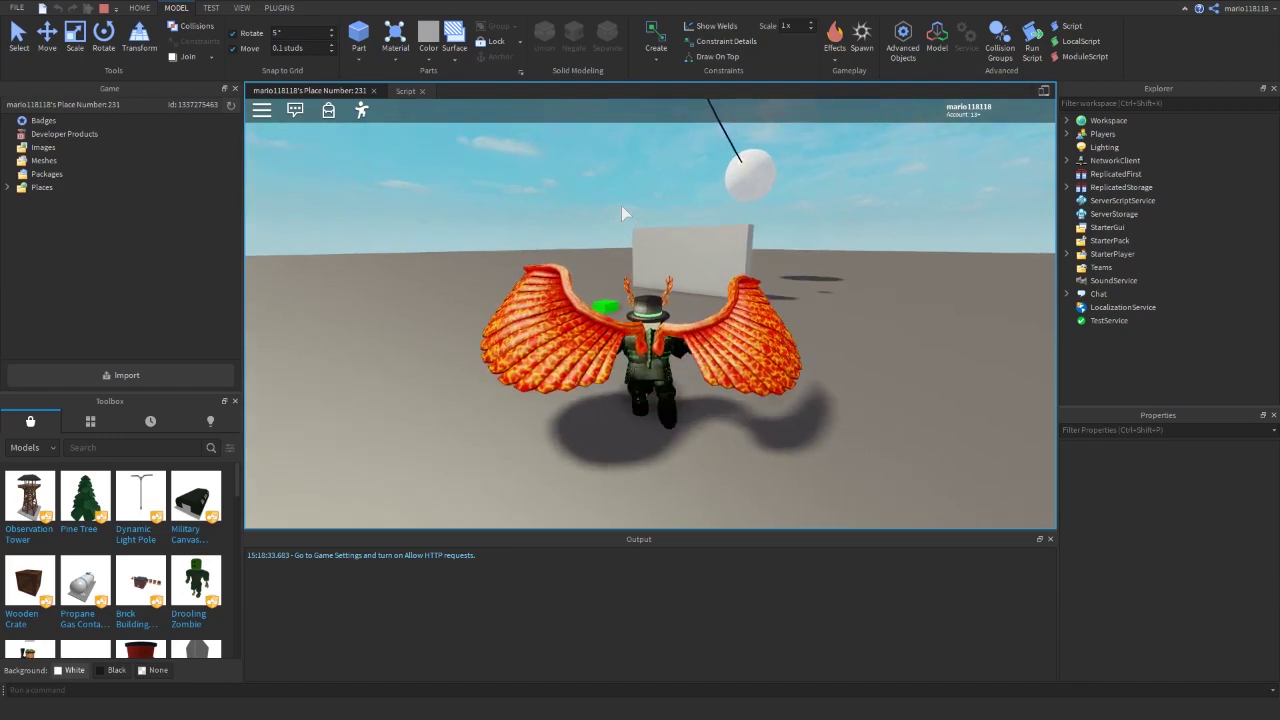
Playtest the place by triggering the green button repeatedly to check that the ball and wall reset, and stop the test.
key("a")
right_click_drag(621, 213, 604, 250)
left_click(609, 303)
scroll(601, 277, "up", 2)
left_click(616, 306)
scroll(616, 306, "down", 3)
scroll(537, 394, "up", 2)
scroll(540, 383, "down", 2)
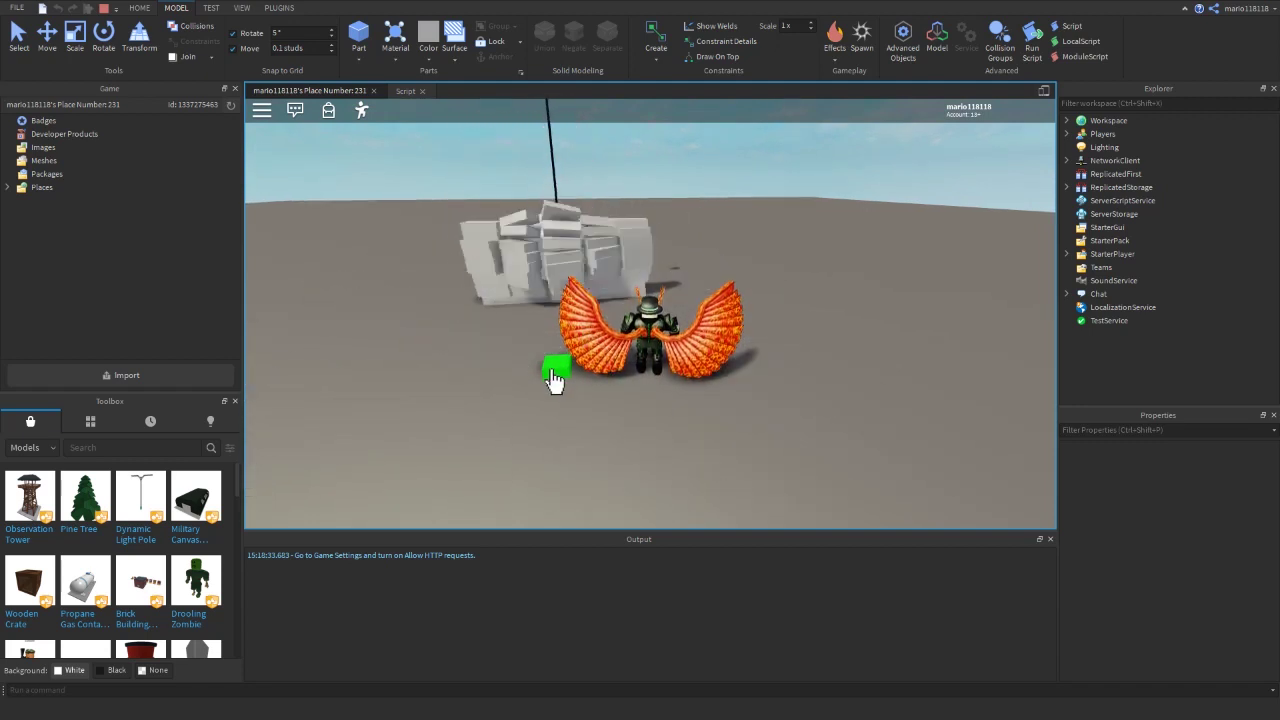
left_click(551, 372)
left_click(551, 372)
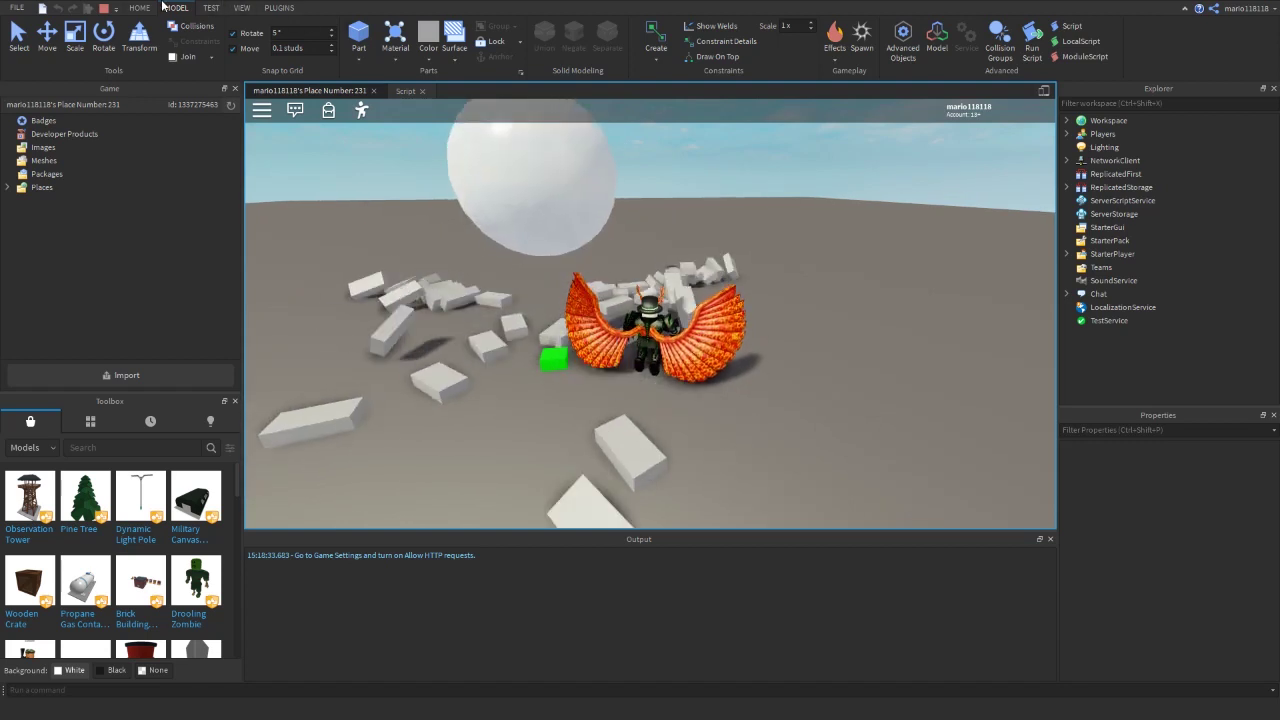
left_click(101, 8)
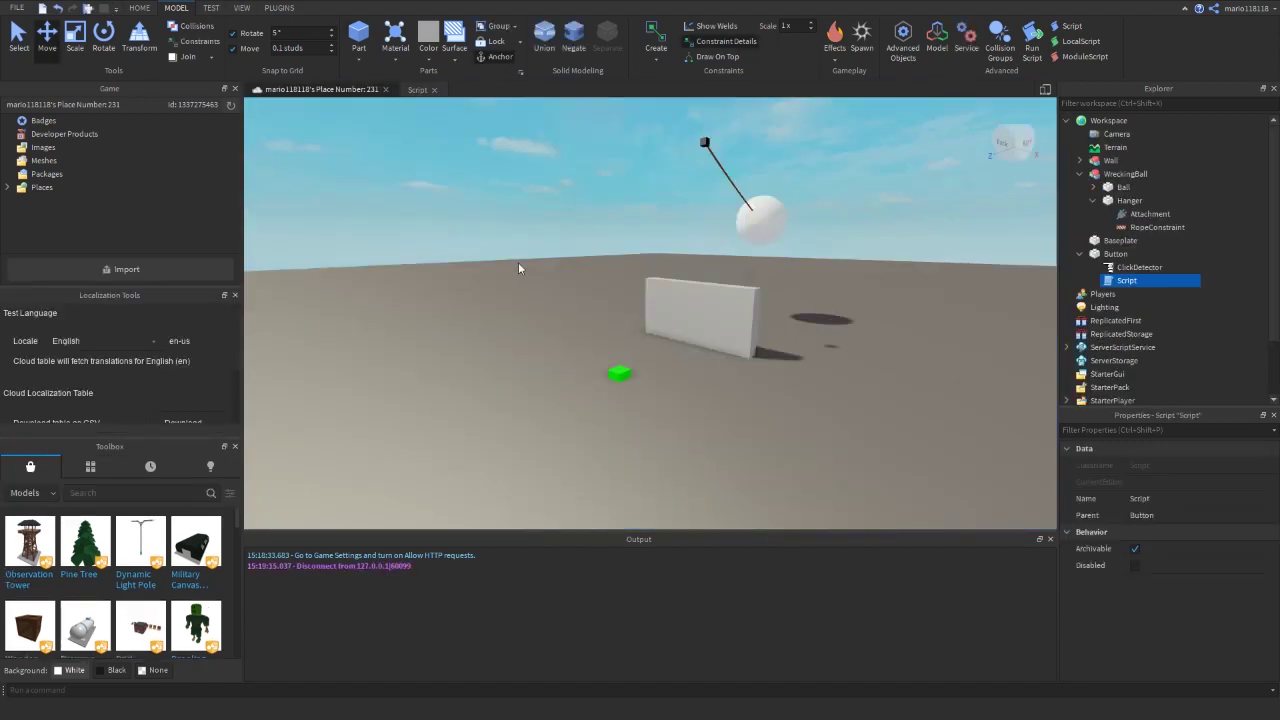
Add a ball.BrickColor assignment using BrickColor below ball.CFrame = origPosition in the click function.
left_click(415, 92)
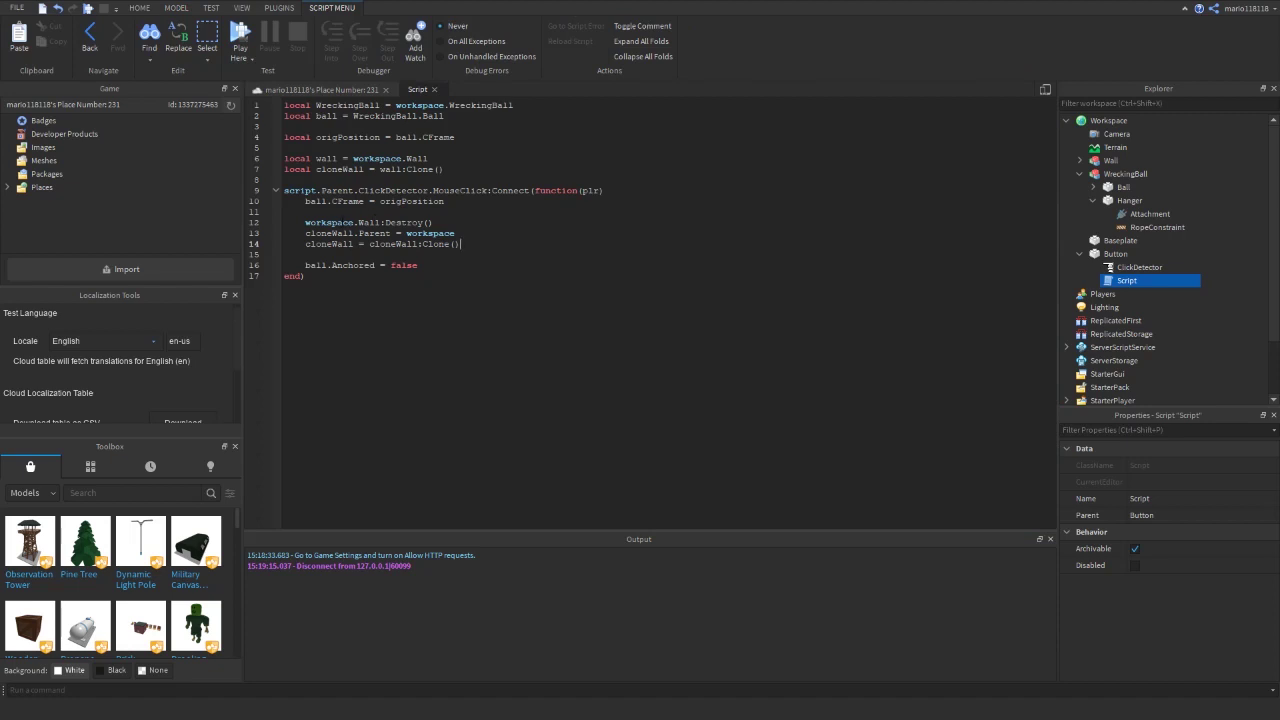
key("Return")
type("ba")
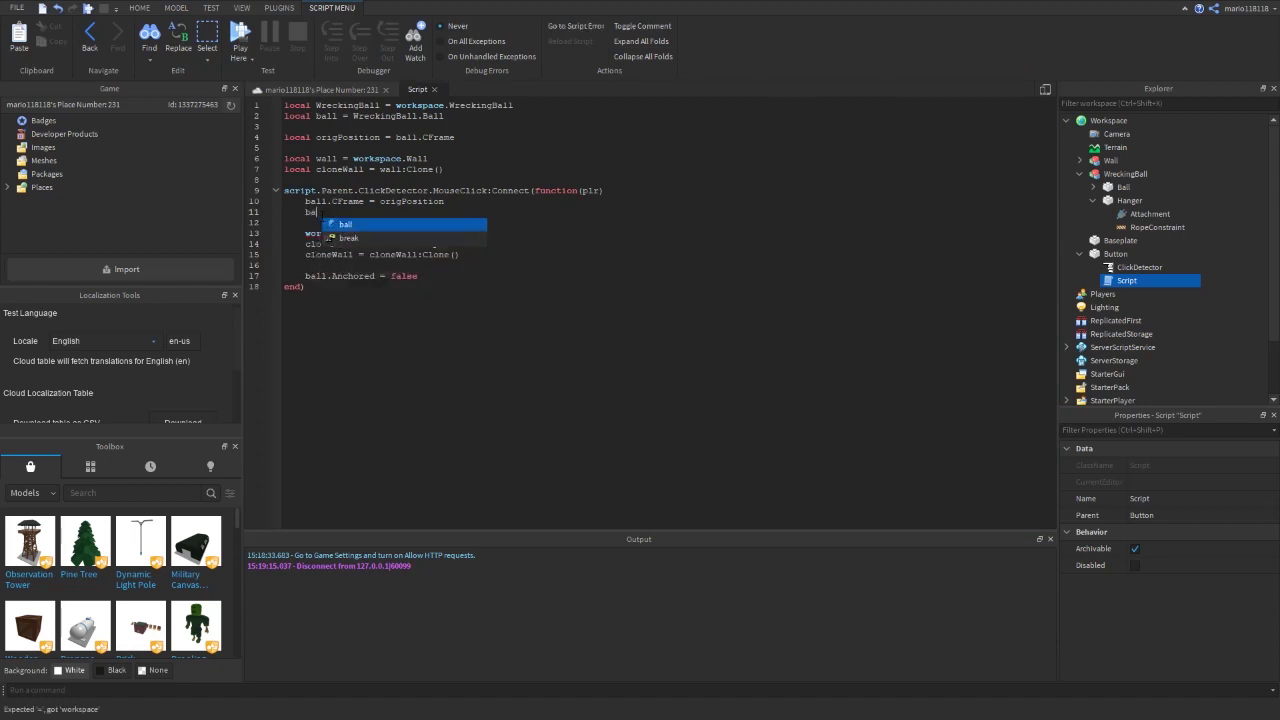
type("ll.BrickColor ")
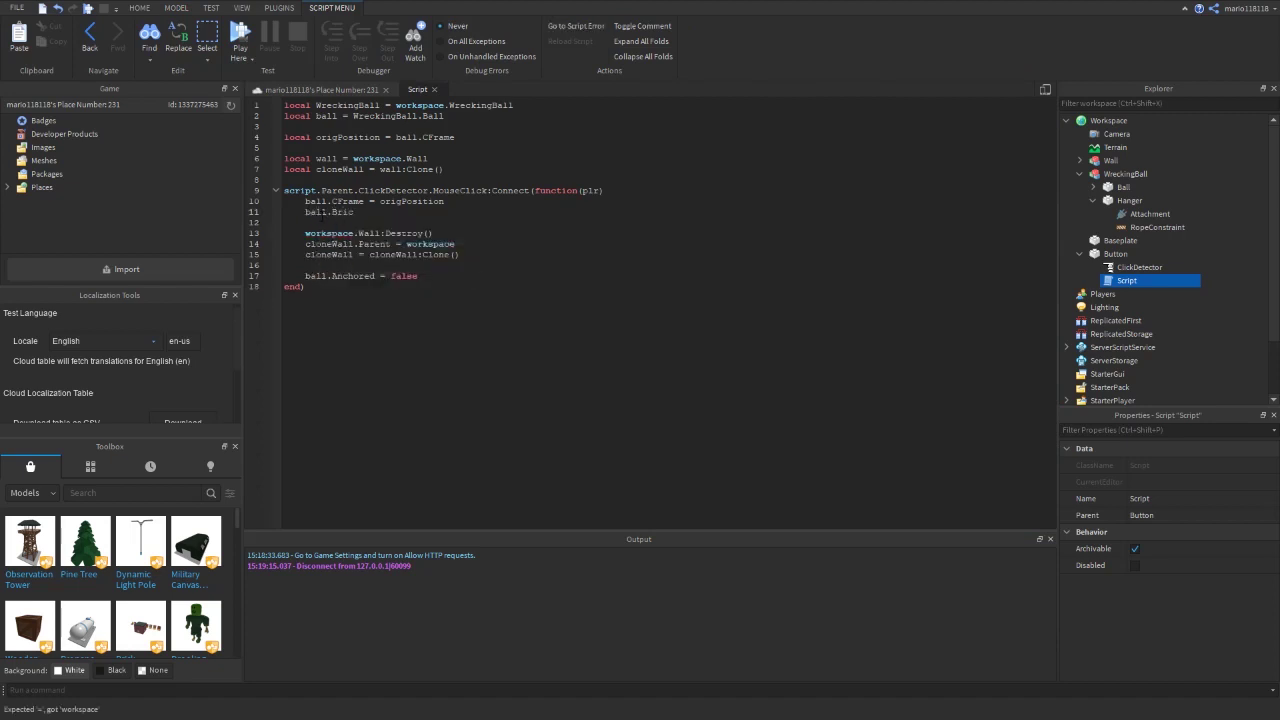
type("= BrickColor.")
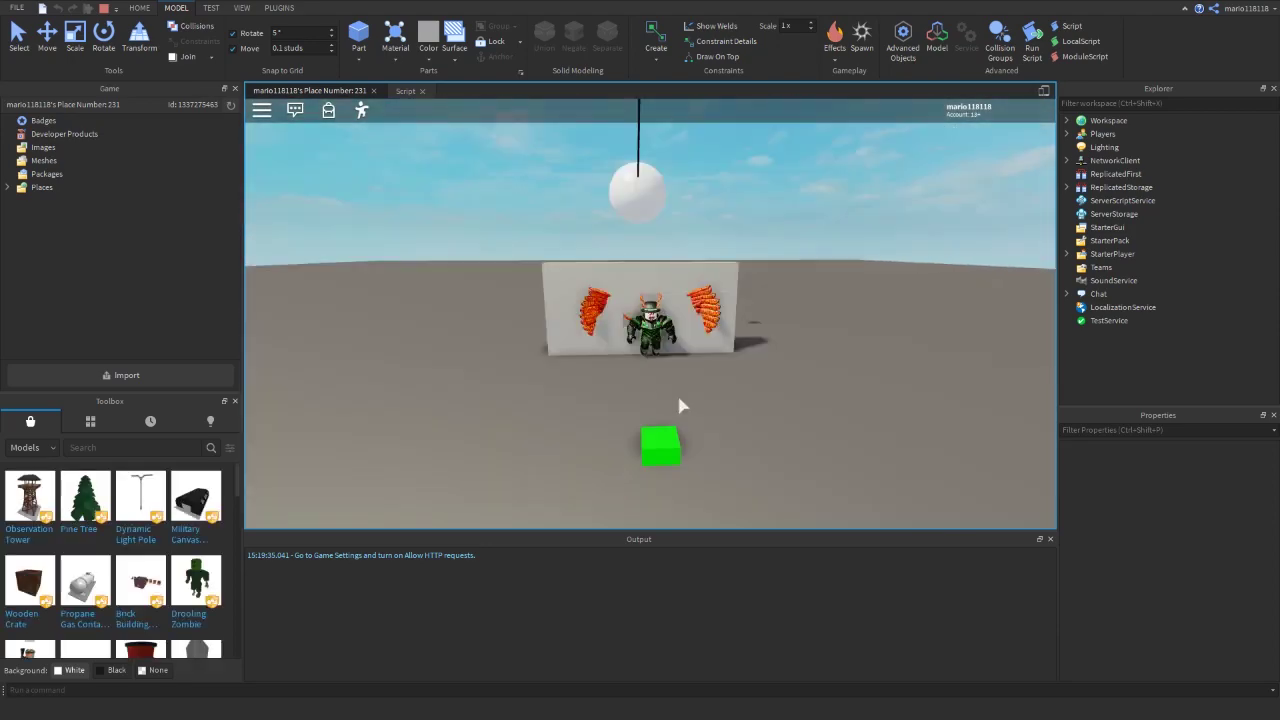
Playtest the colour change by triggering the green button, walk back from the debris, and expand the Workspace contents.
right_click_drag(708, 401, 666, 402)
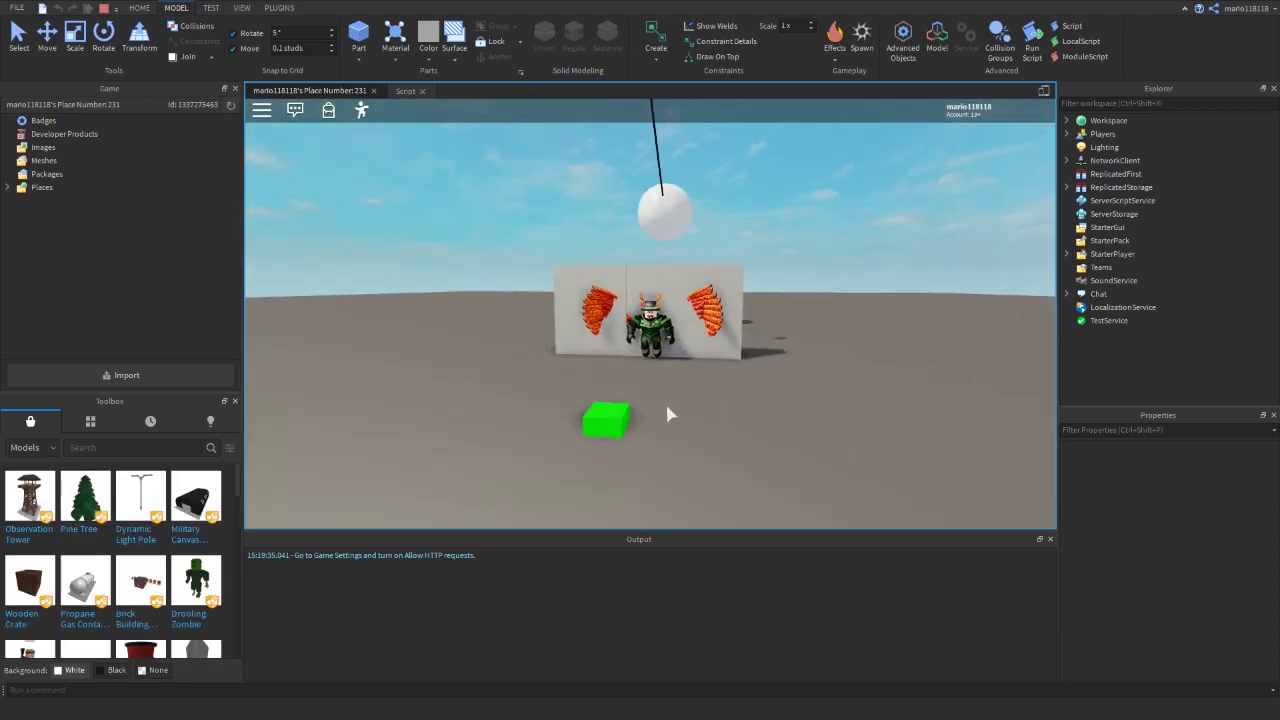
left_click(595, 428)
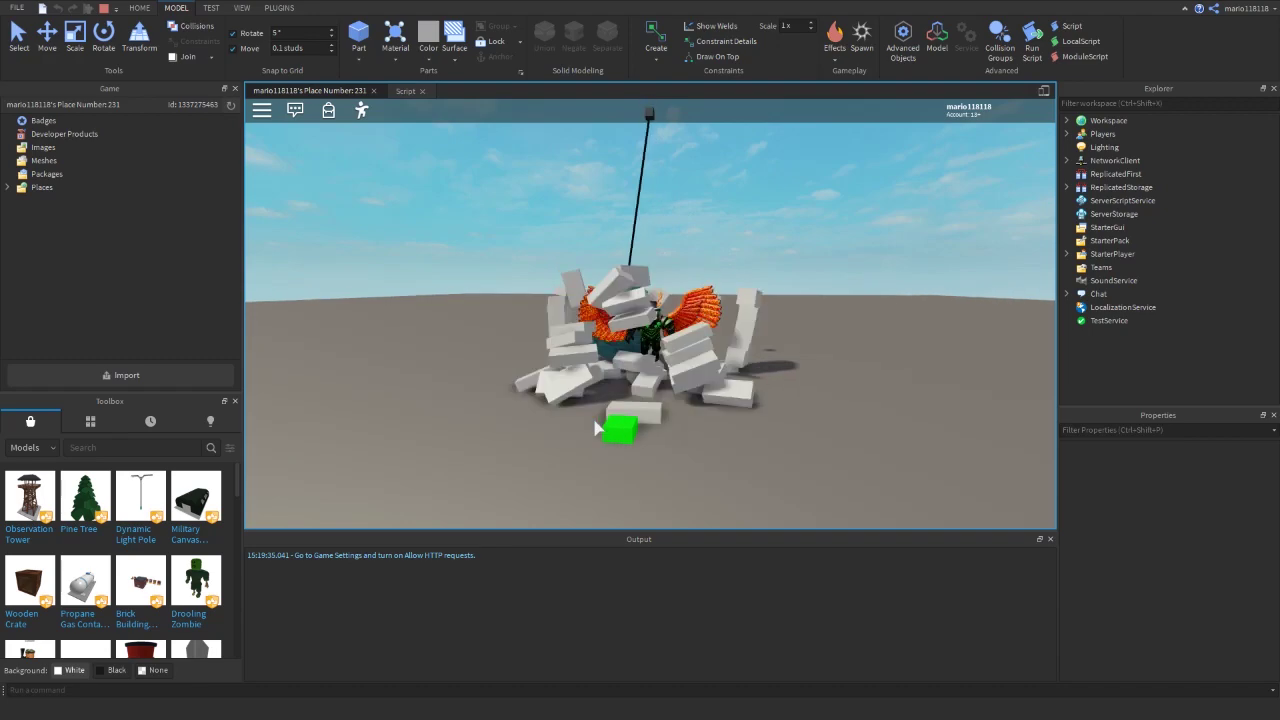
right_click_drag(598, 412, 630, 349)
key("shift")
key("s")
key("shift")
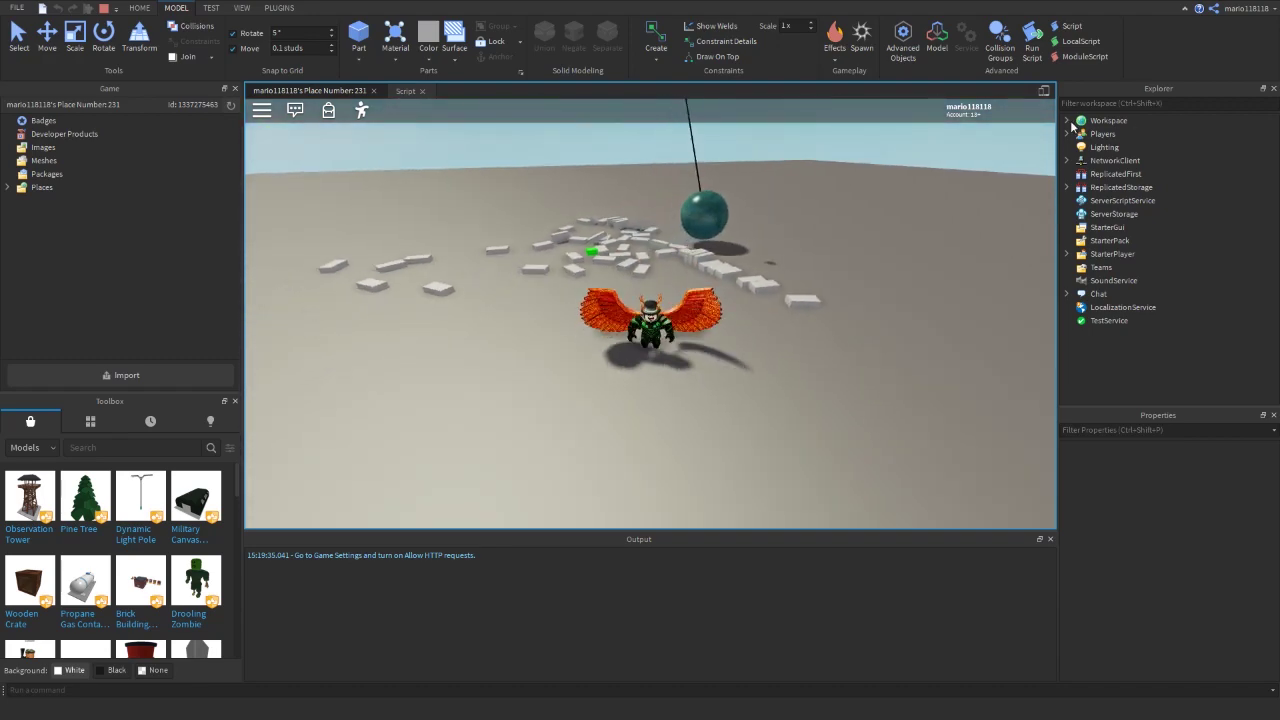
left_click(1066, 120)
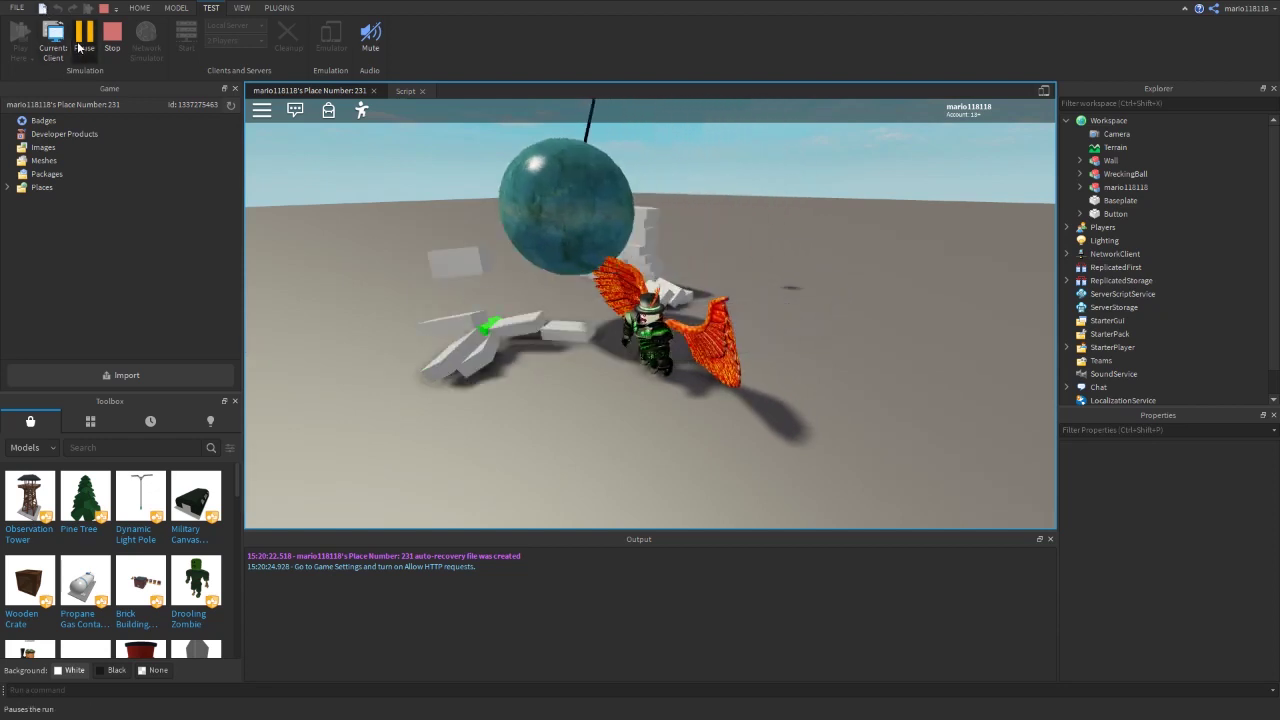
Pause the playtest while the ball is mid-swing and examine the frozen scene from another angle.
left_click(78, 47)
right_click_drag(452, 264, 457, 260)
scroll(457, 260, "down", 1)
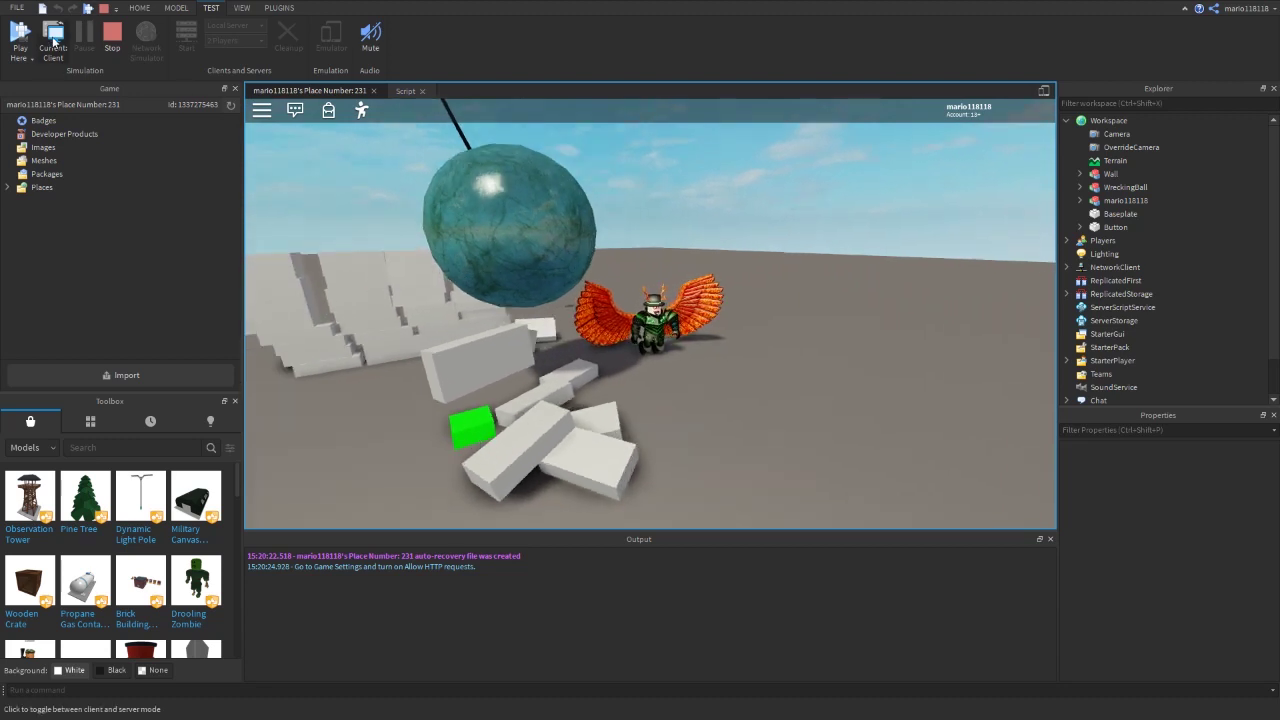
left_click(59, 6)
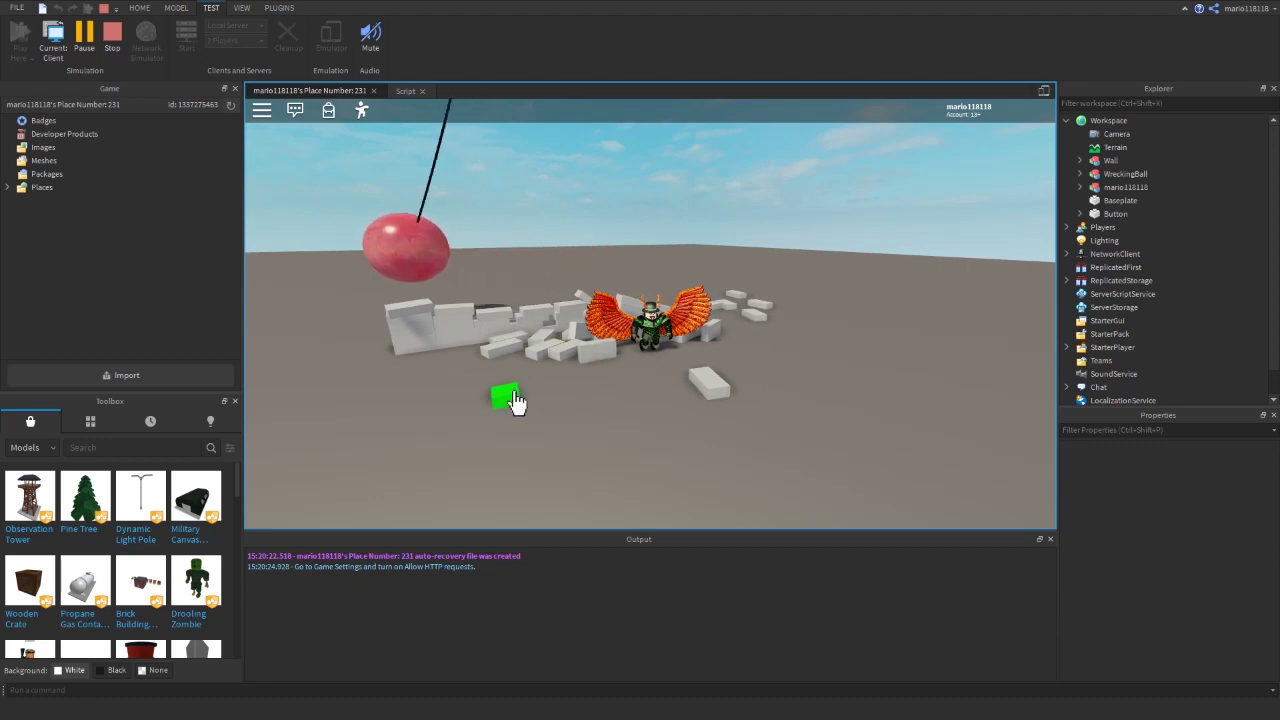
Freeze the playtest as the triggered ball smashes the wall and copy its WreckingBall and Wall models into the stopped place's Workspace.
left_click(515, 399)
left_click(86, 40)
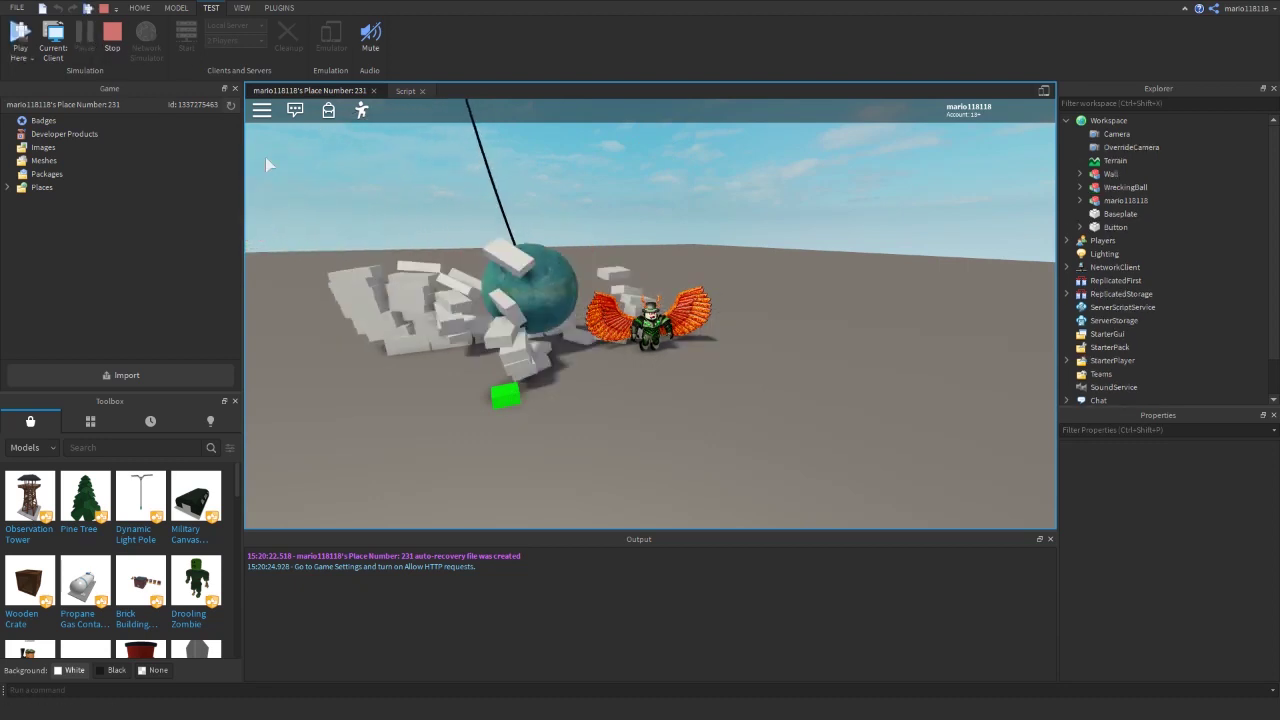
left_click(1112, 189)
left_click(1106, 176, "ctrl")
left_click(112, 38)
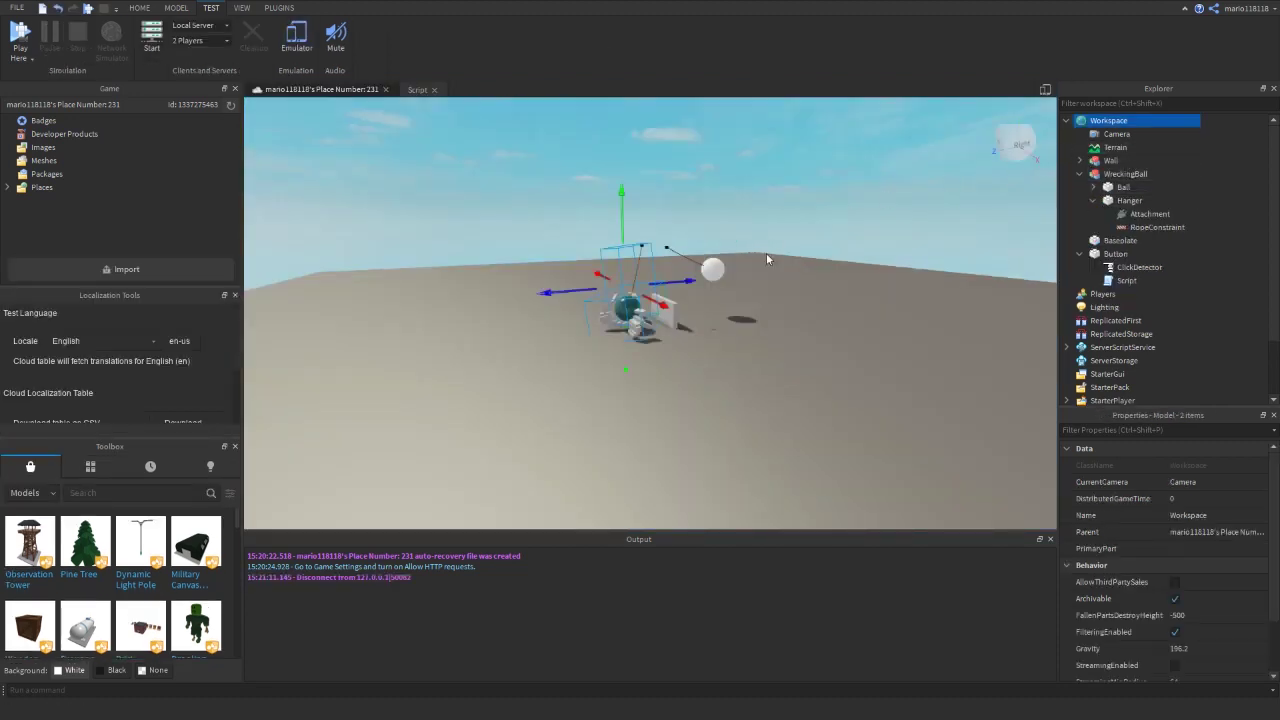
Deselect the copied models, search the toolbox models for noob, and insert the Noob in front of the teal ball.
scroll(743, 258, "up", 4)
mouse_move(657, 240)
right_mouse_down()
mouse_move(793, 261)
mouse_move(753, 232)
mouse_move(680, 243)
right_mouse_up()
left_click(774, 237)
scroll(774, 237, "up", 4)
scroll(680, 243, "up", 2)
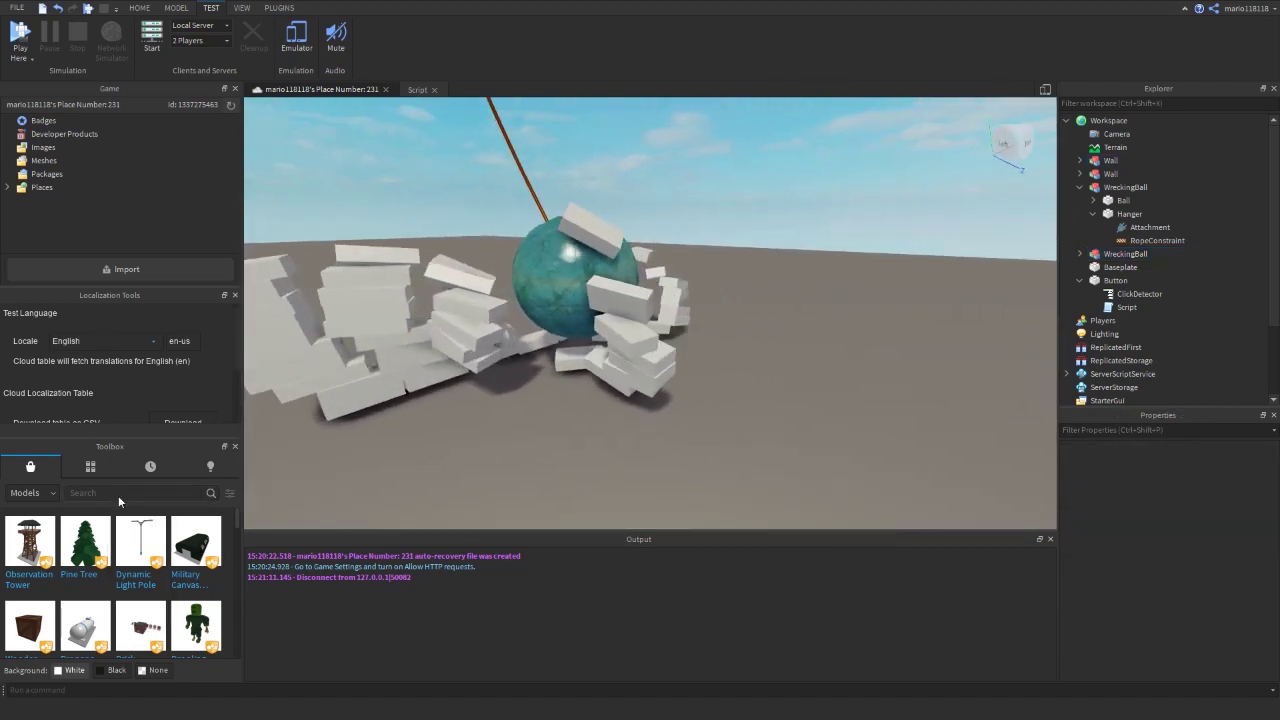
type("noob")
key("Return")
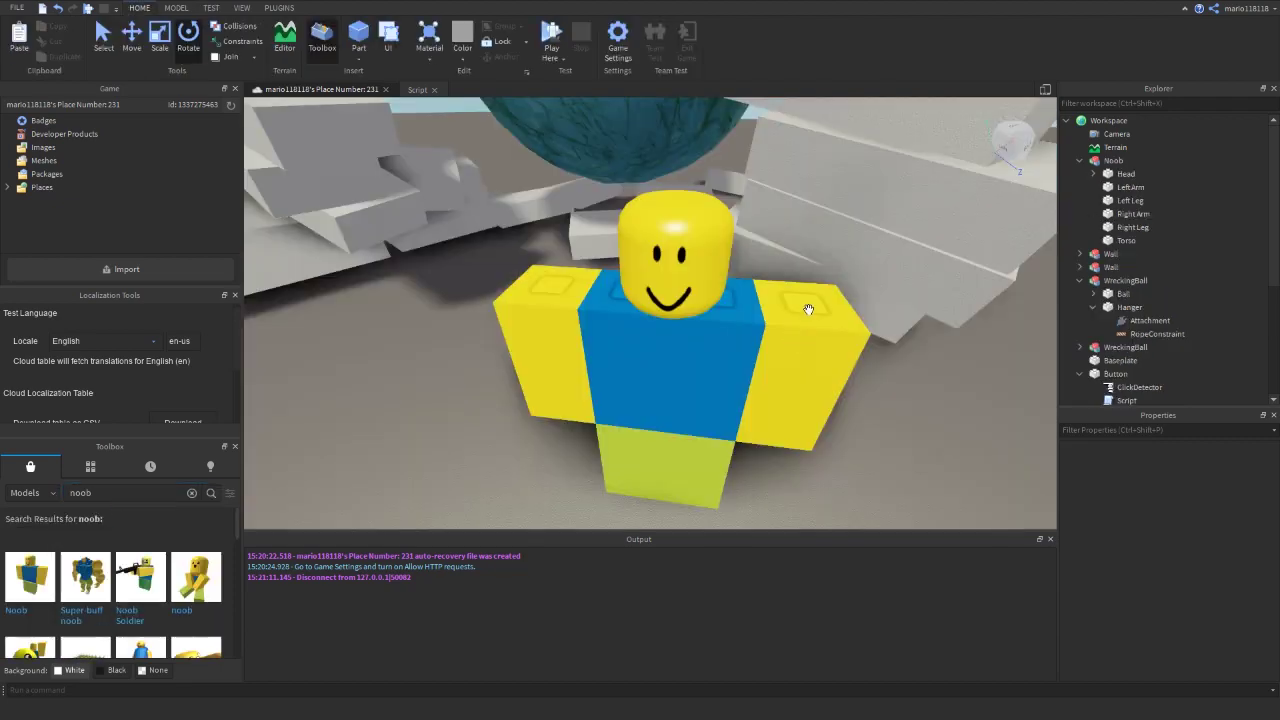
Rotate the Noob's left arm outward and raise it beside the head.
left_click(797, 360, "alt")
scroll(797, 360, "down", 4)
right_click_drag(797, 360, 676, 318)
left_click_drag(705, 397, 649, 157)
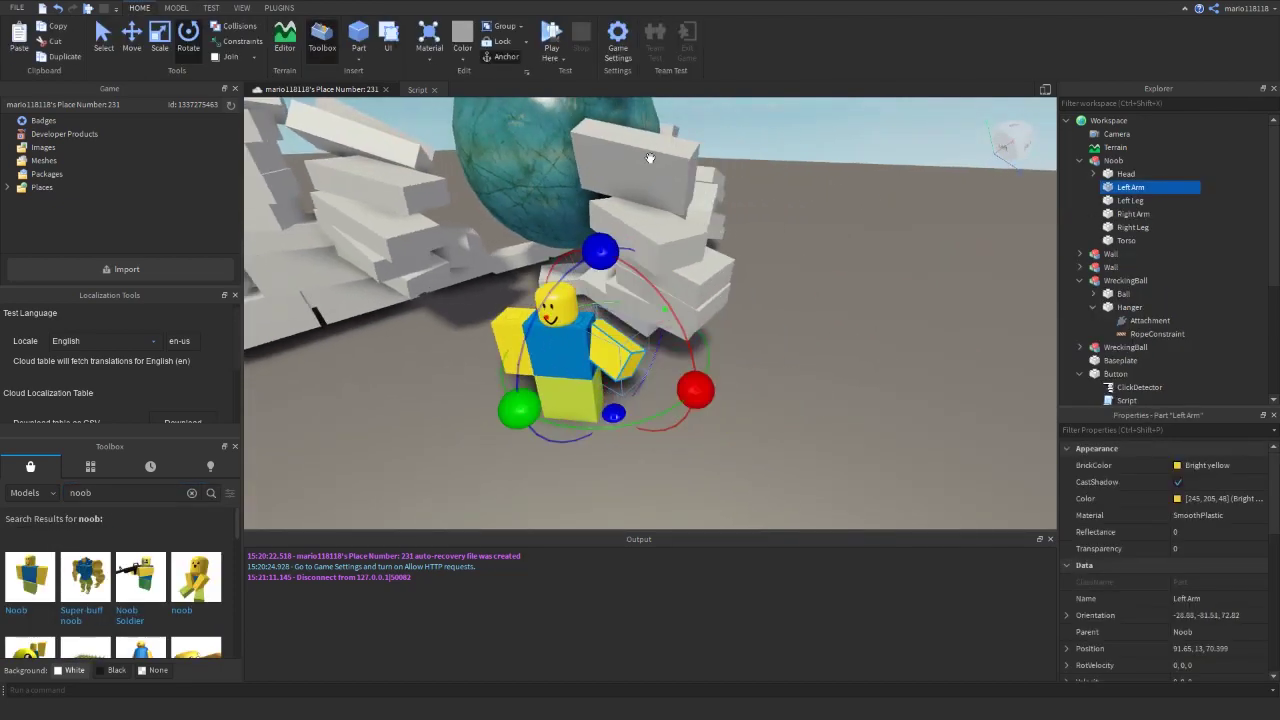
left_click_drag(689, 389, 612, 356)
left_click(132, 40)
right_click_drag(720, 330, 790, 335)
left_click_drag(600, 192, 598, 150)
right_click_drag(660, 330, 608, 337)
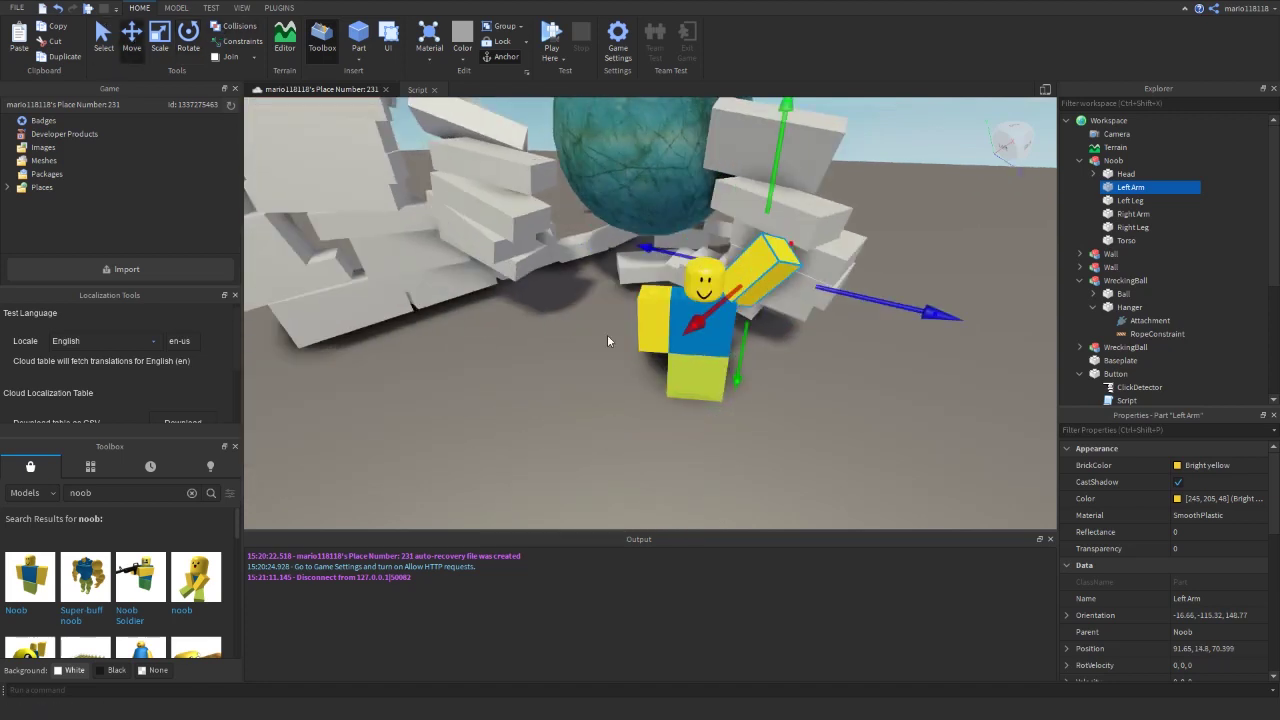
Rotate the Noob's right arm upward and raise it beside the head.
left_click(648, 325)
left_click(189, 42)
left_click_drag(543, 327, 545, 329)
left_click_drag(586, 294, 534, 269)
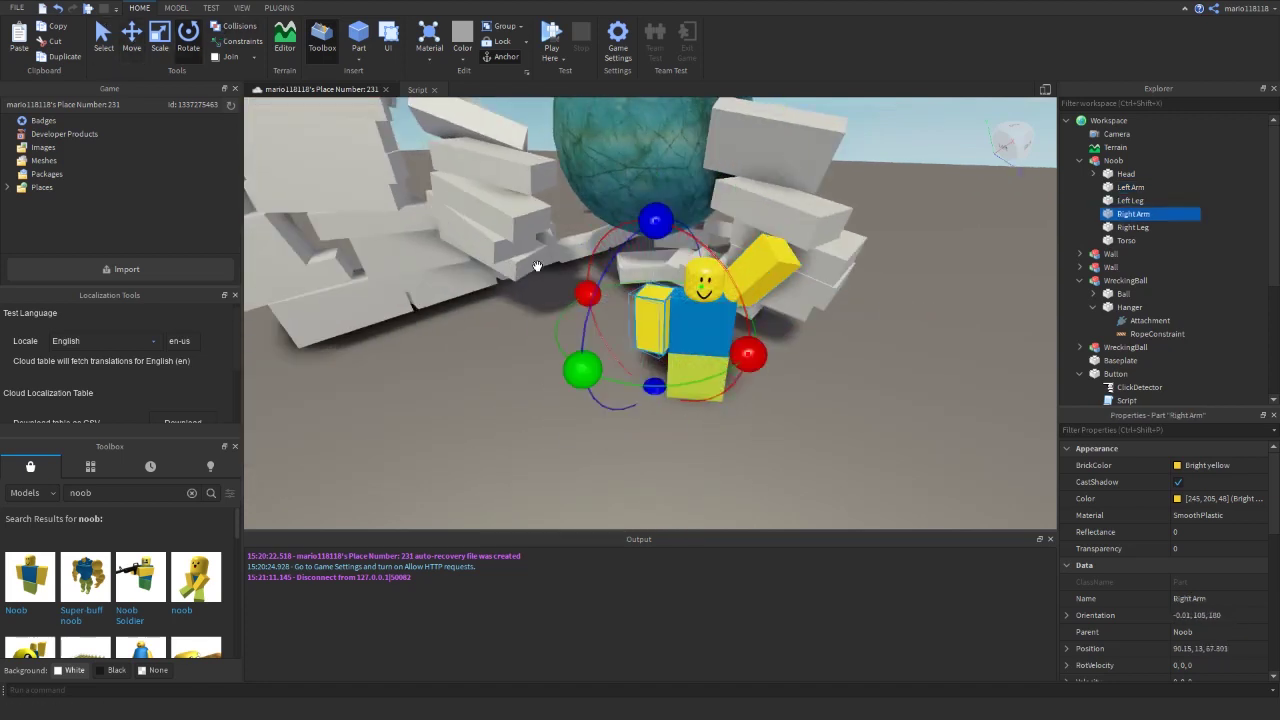
left_click_drag(663, 217, 660, 116)
left_click(132, 40)
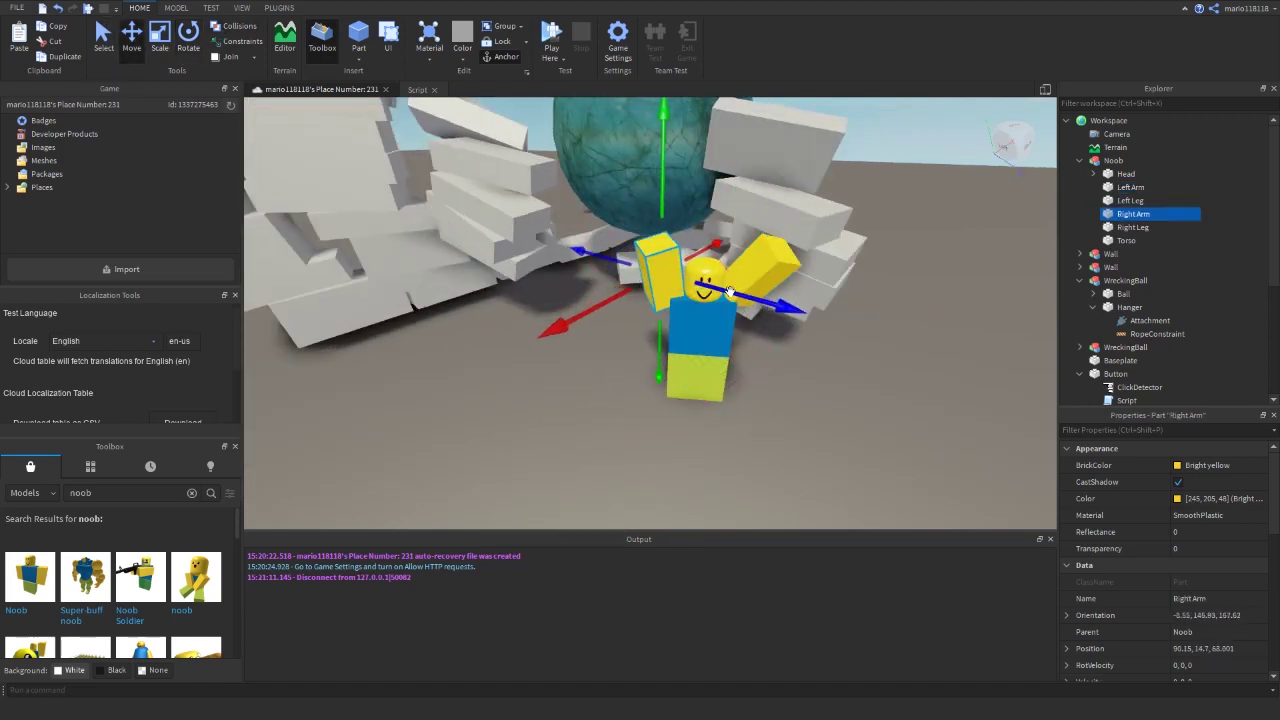
Rotate the Noob's legs apart into a running stance and deselect them.
left_click(690, 440)
right_click_drag(690, 440, 697, 408)
left_click(697, 408)
left_click(189, 42)
left_click(669, 398)
left_click_drag(805, 420, 760, 440)
left_click(823, 400)
right_click_drag(823, 400, 823, 377)
scroll(823, 377, "down", 4)
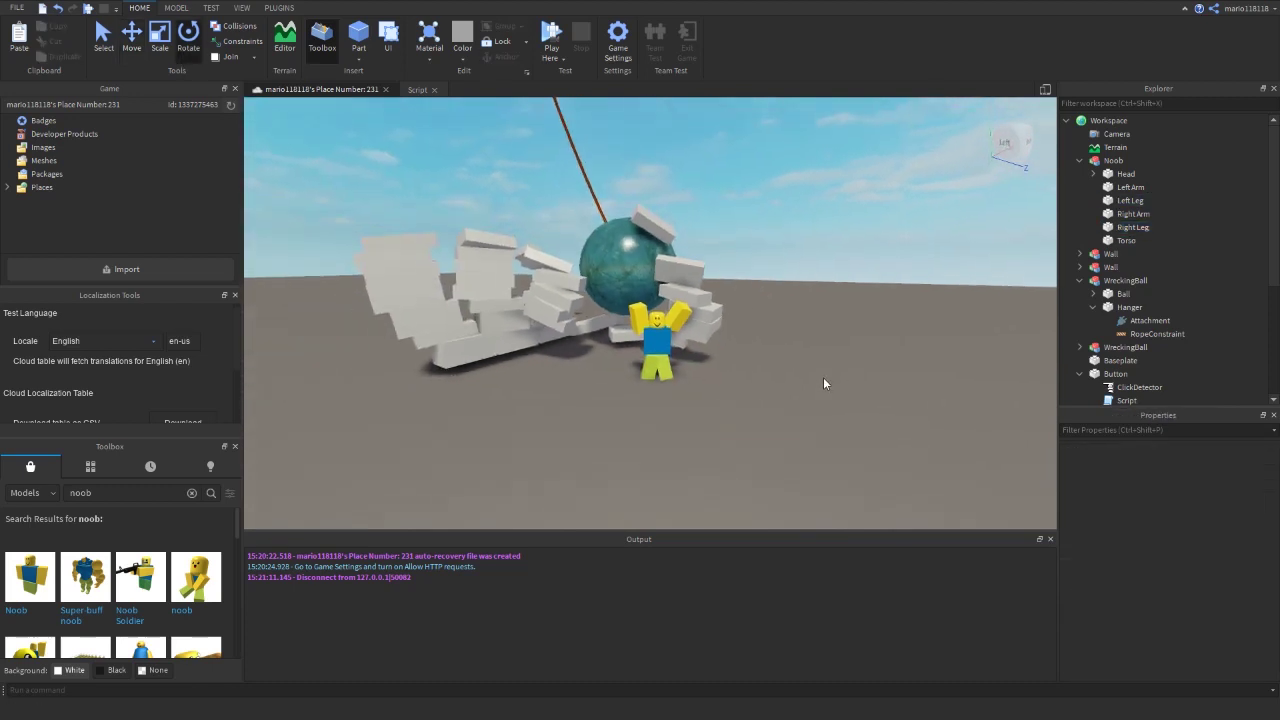
Move the Noob's two legs farther apart beneath the torso and deselect them.
scroll(823, 377, "up", 4)
left_click(671, 412)
left_click(131, 42)
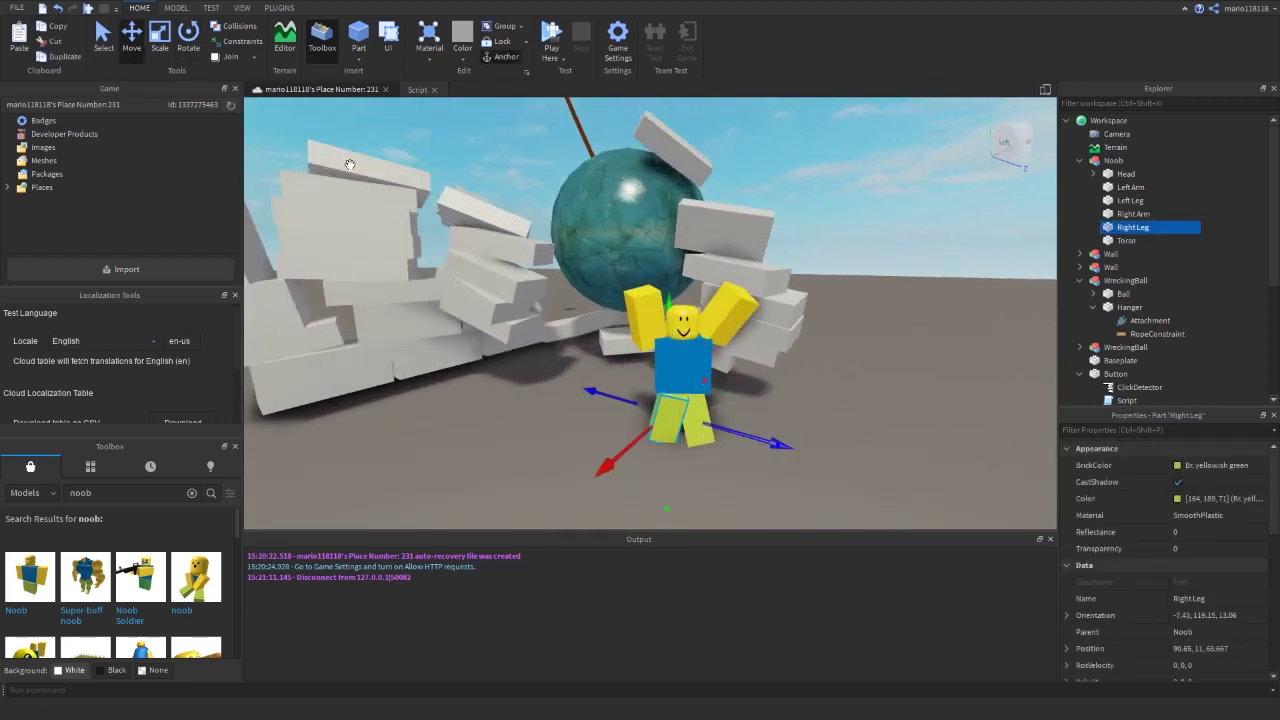
left_click(700, 421)
left_click_drag(739, 427, 748, 428)
left_click(786, 384)
mouse_move(786, 384)
right_mouse_down()
mouse_move(736, 360)
mouse_move(784, 374)
right_mouse_up()
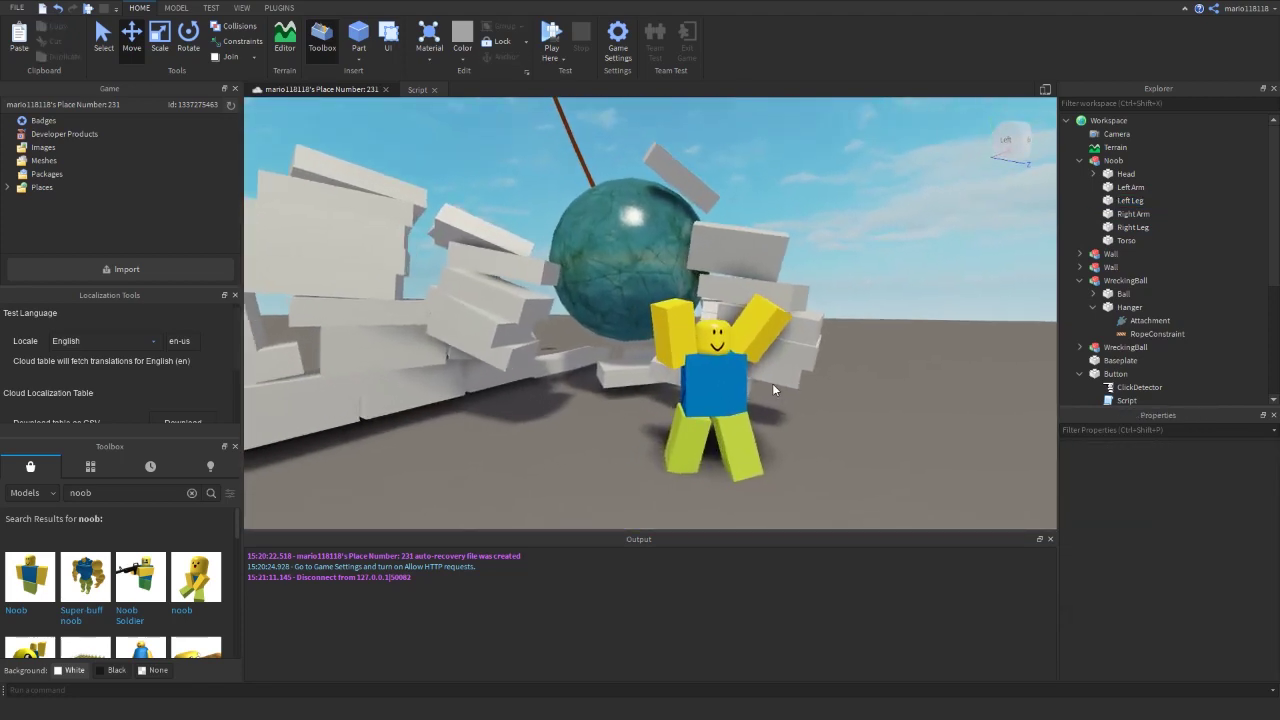
Collapse the expanded WreckingBall model's hierarchy and search the toolbox images for scared face.
left_click(1080, 281)
left_click(32, 493)
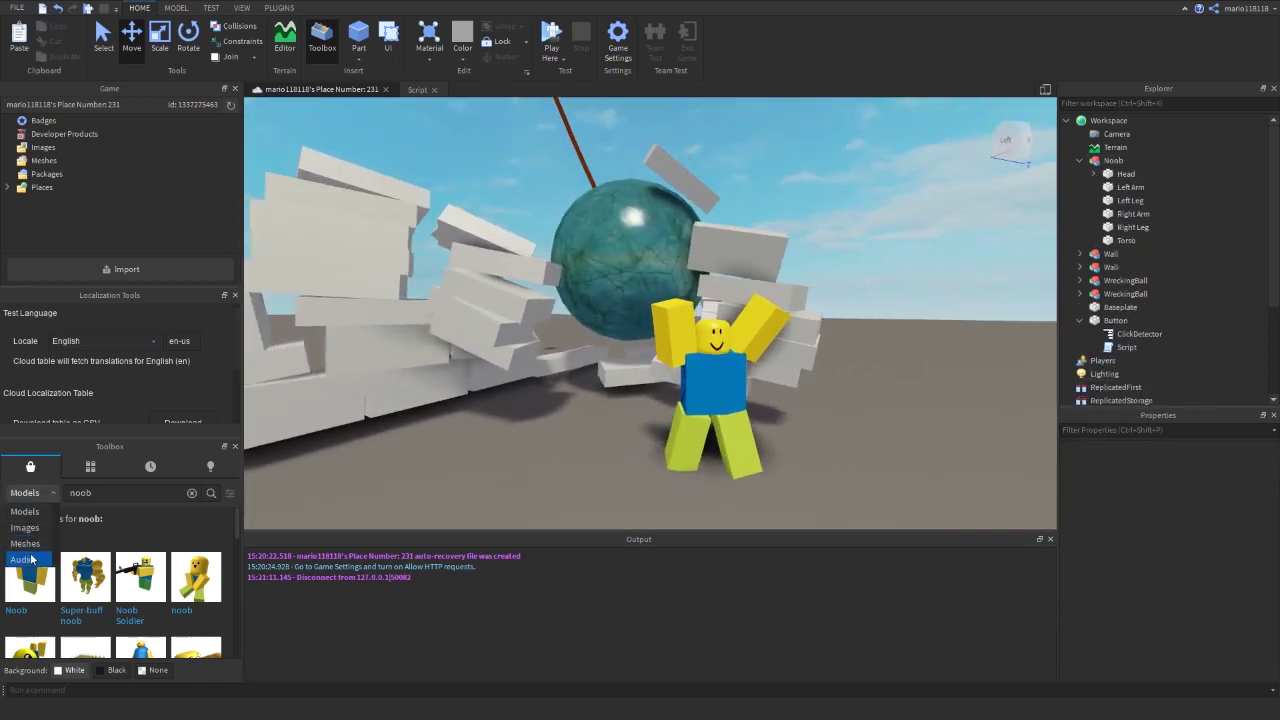
left_click(26, 526)
left_click(120, 495)
type("noob")
key("Return")
left_click(85, 496)
left_click_drag(92, 495, 32, 491)
type("scared face")
key("Return")
scroll(1107, 162, "down", 4)
scroll(1107, 163, "up", 4)
Delete the original face decal from the Noob's head.
left_click(1107, 161)
left_click(1122, 200)
key("Delete")
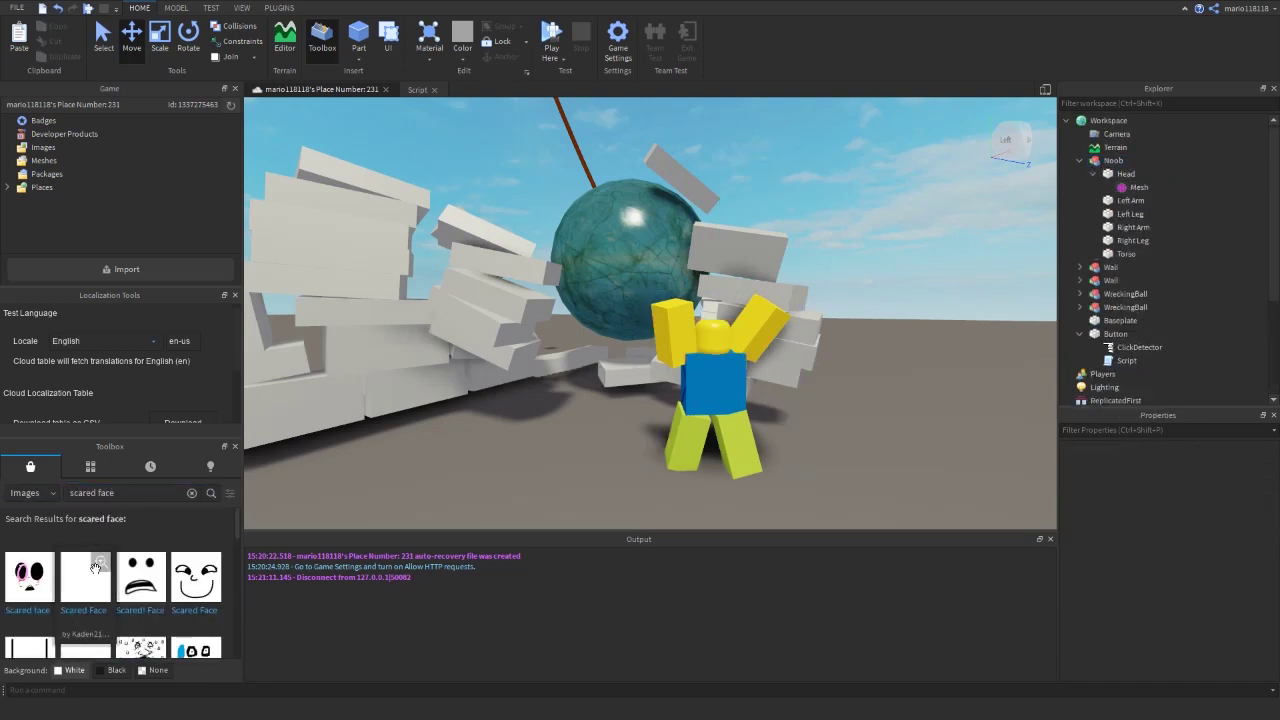
Apply the scared face image with wide eyes and a screaming open mouth to the front of the Noob's head.
scroll(177, 567, "down", 6)
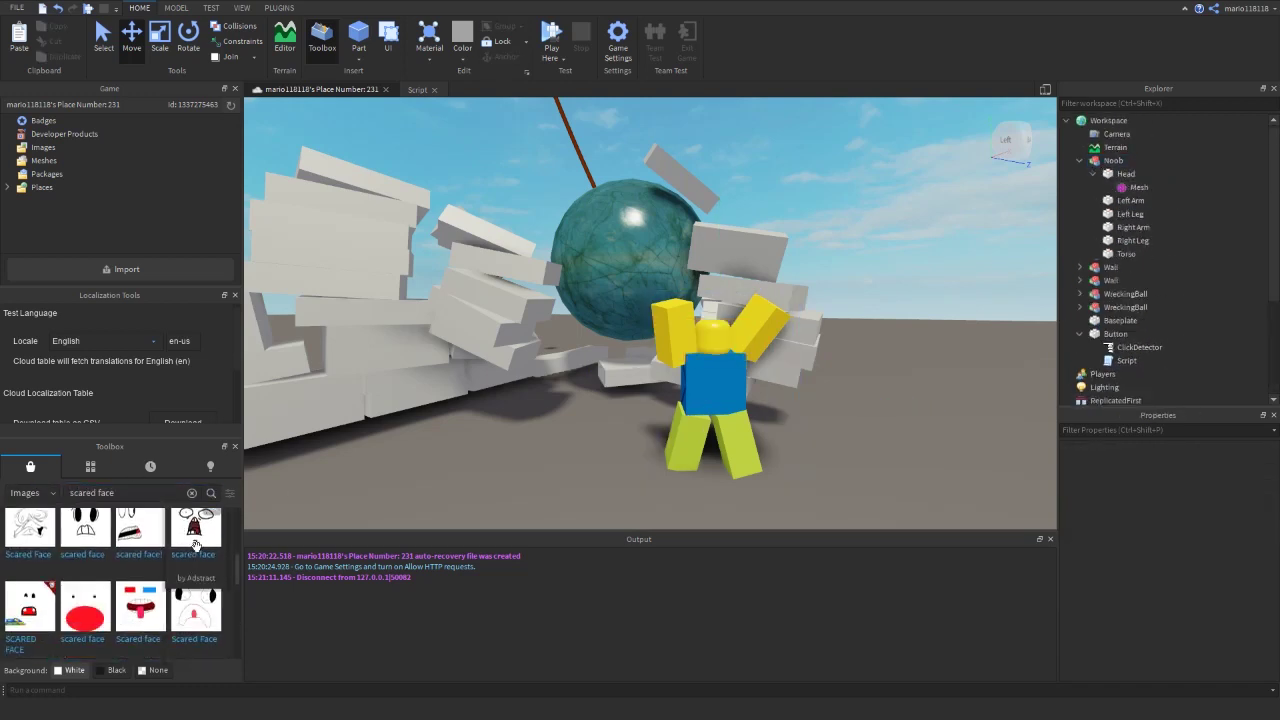
left_click(198, 539)
left_click(719, 338)
right_click_drag(841, 227, 828, 212)
scroll(828, 212, "up", 4)
scroll(925, 219, "down", 4)
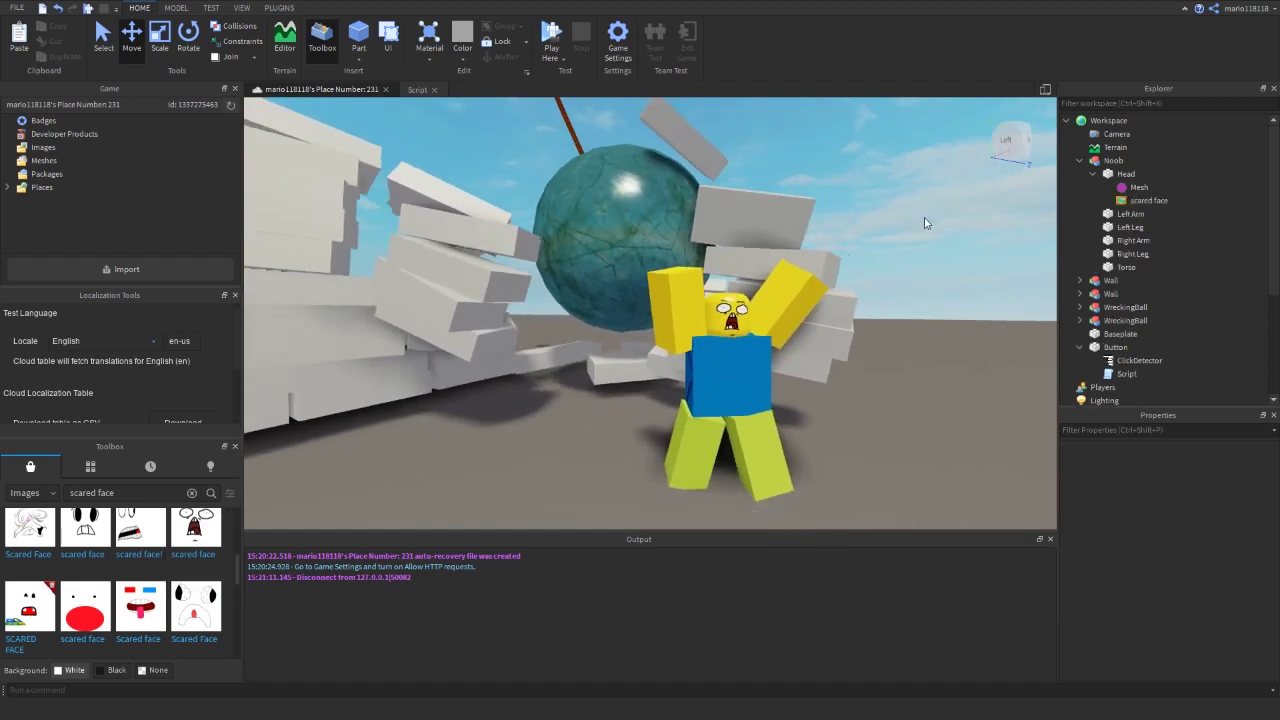
scroll(925, 222, "down", 1)
scroll(924, 222, "up", 3)
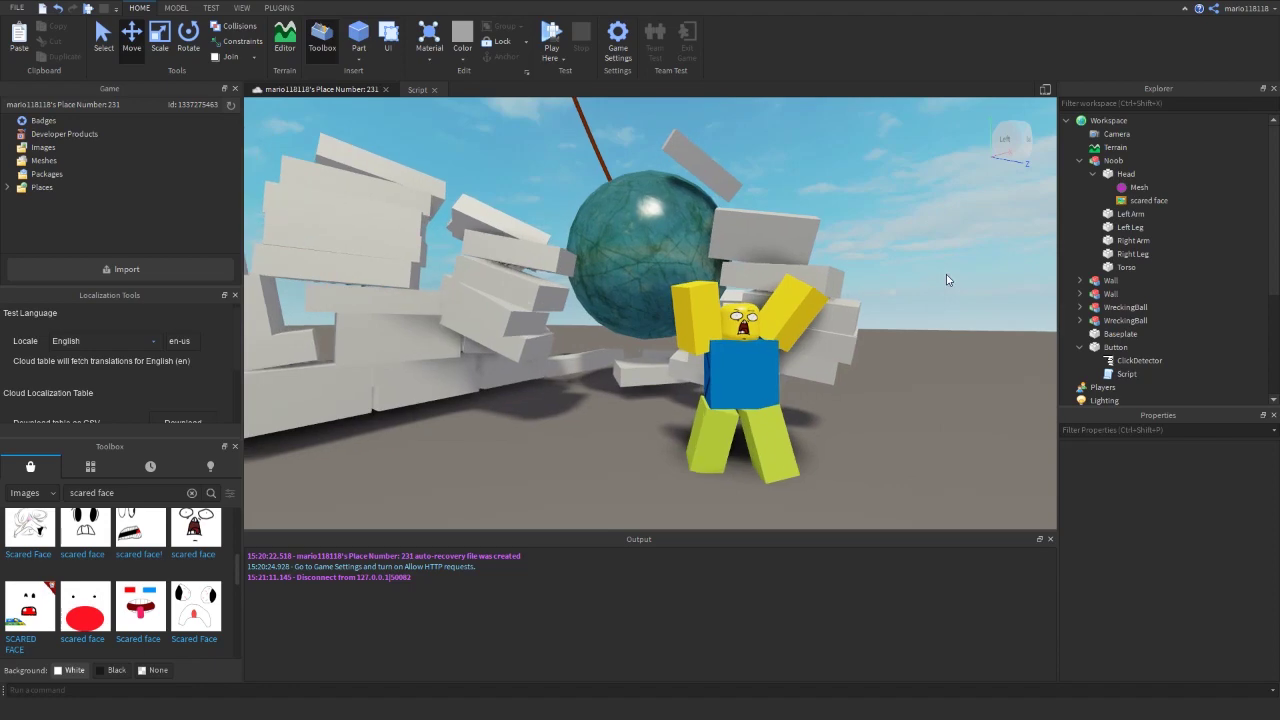
left_click(497, 326)
left_click(751, 289, "ctrl")
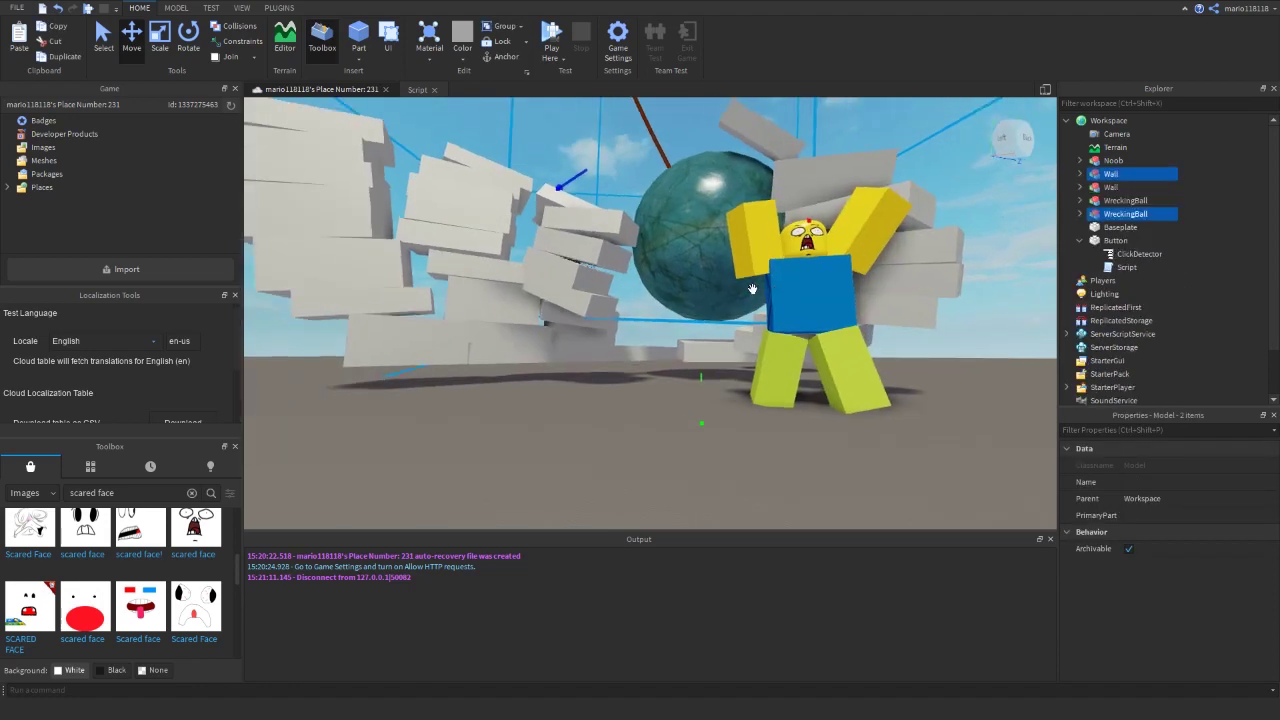
scroll(712, 366, "up", 3)
key("q")
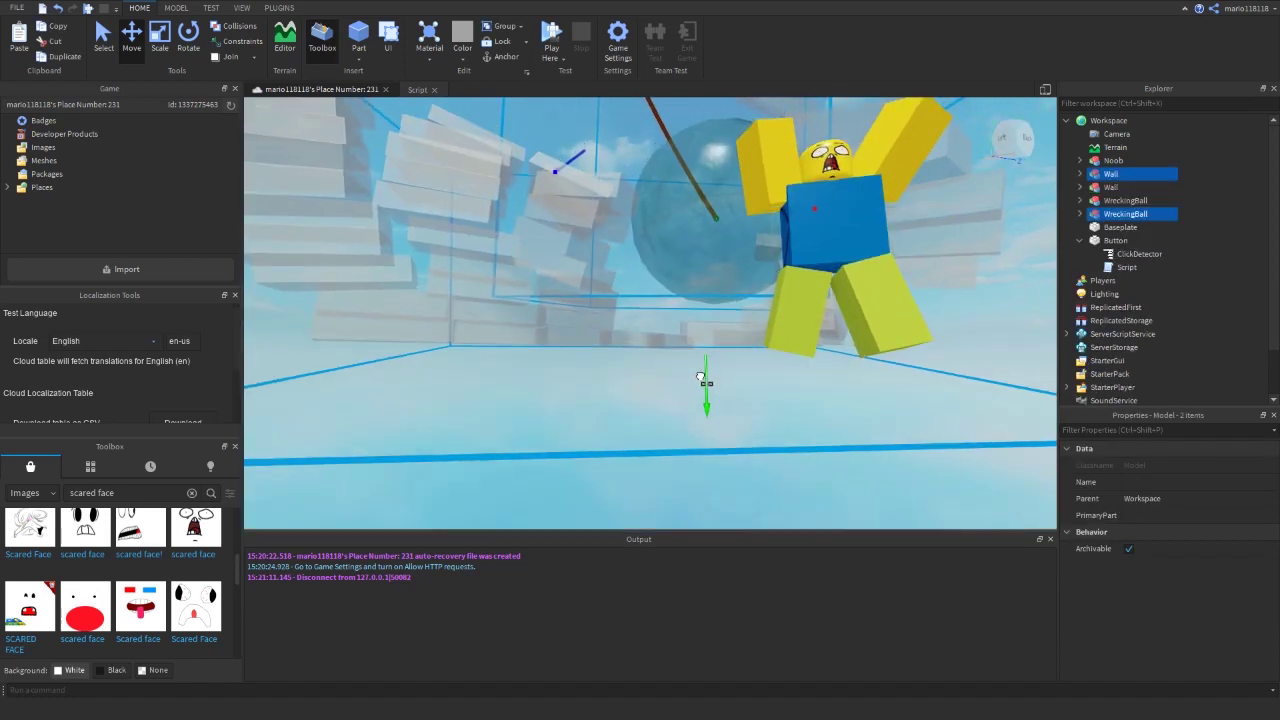
key("e")
key("q")
key("q")
left_click(877, 291)
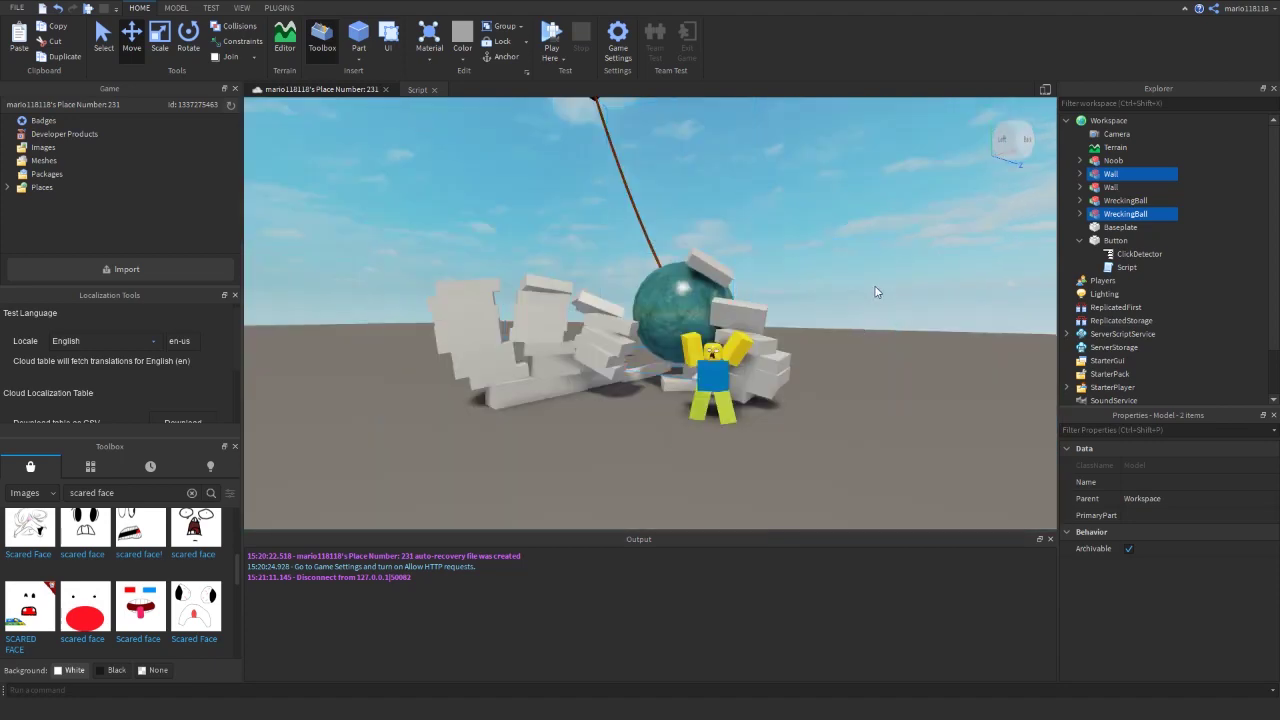
Color the Baseplate green, set its material to Grass, and deselect it.
scroll(877, 291, "up", 2)
left_click(1119, 228)
left_click(1178, 463)
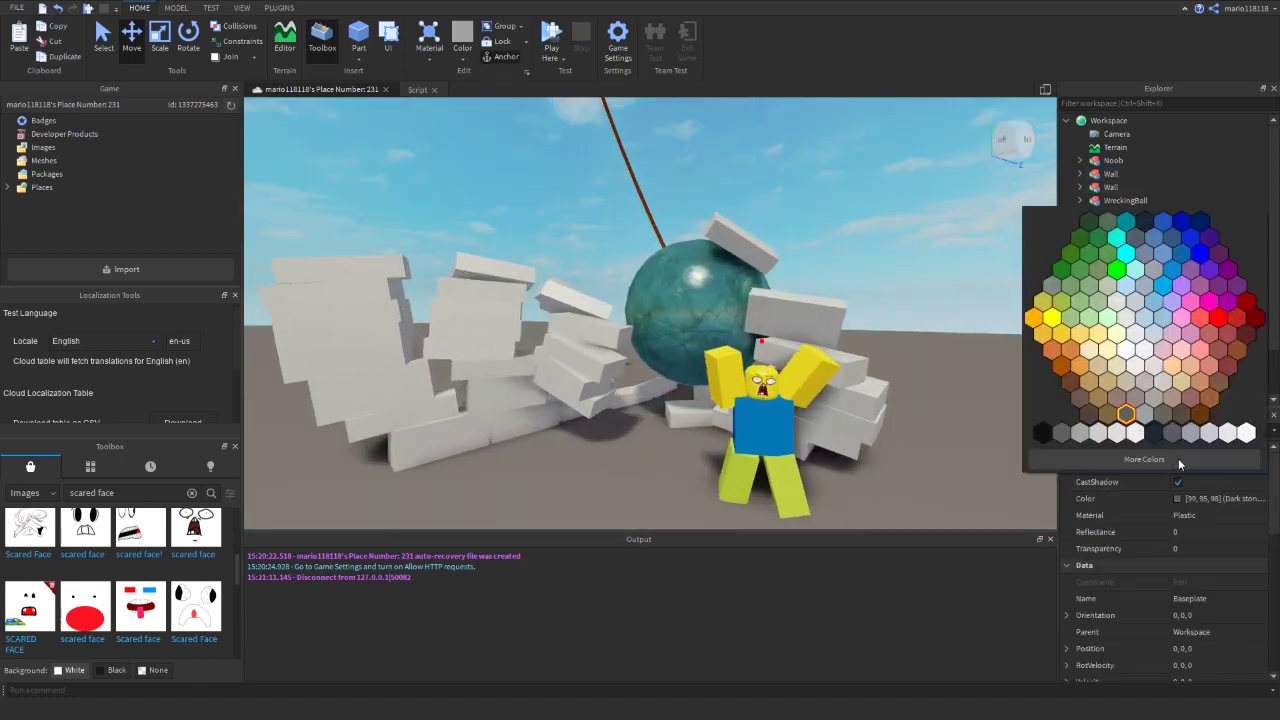
left_click(1067, 269)
left_click(1188, 516)
left_click(1198, 558)
left_click(893, 277)
key("w")
key("q")
right_click_drag(893, 277, 893, 272)
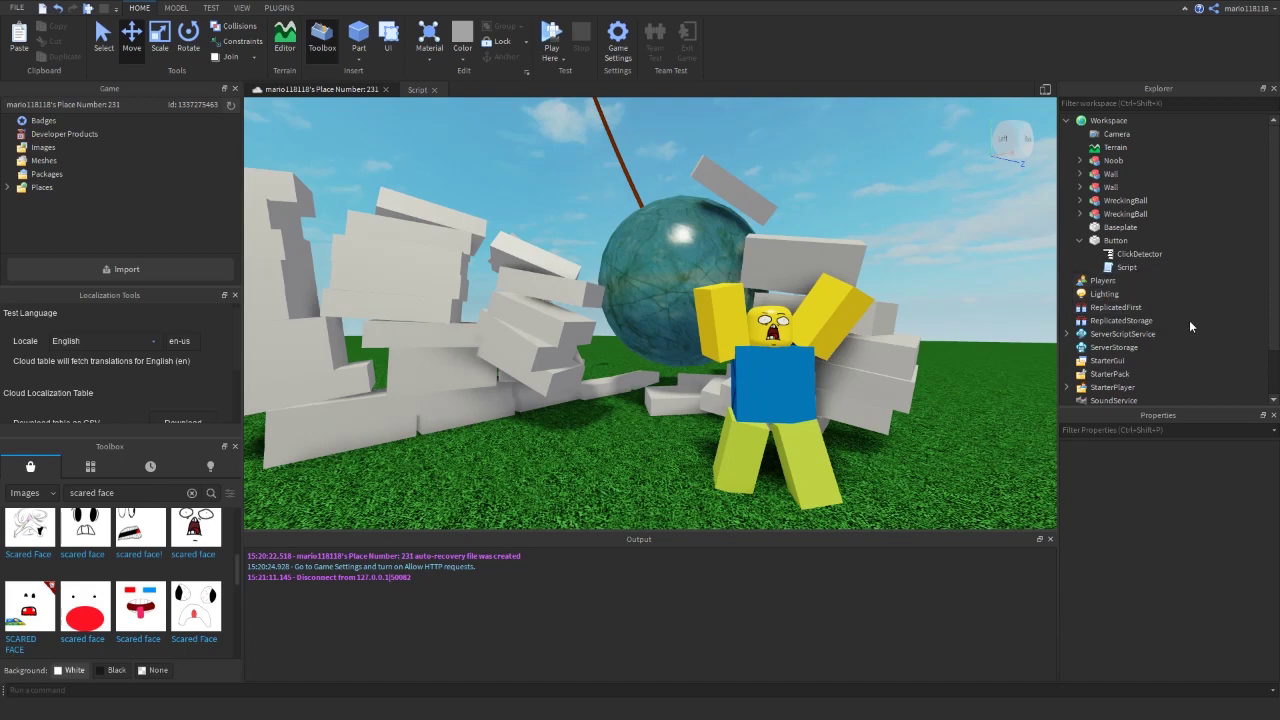
Collapse the Button part's hierarchy and clear the selection.
left_click(1120, 242)
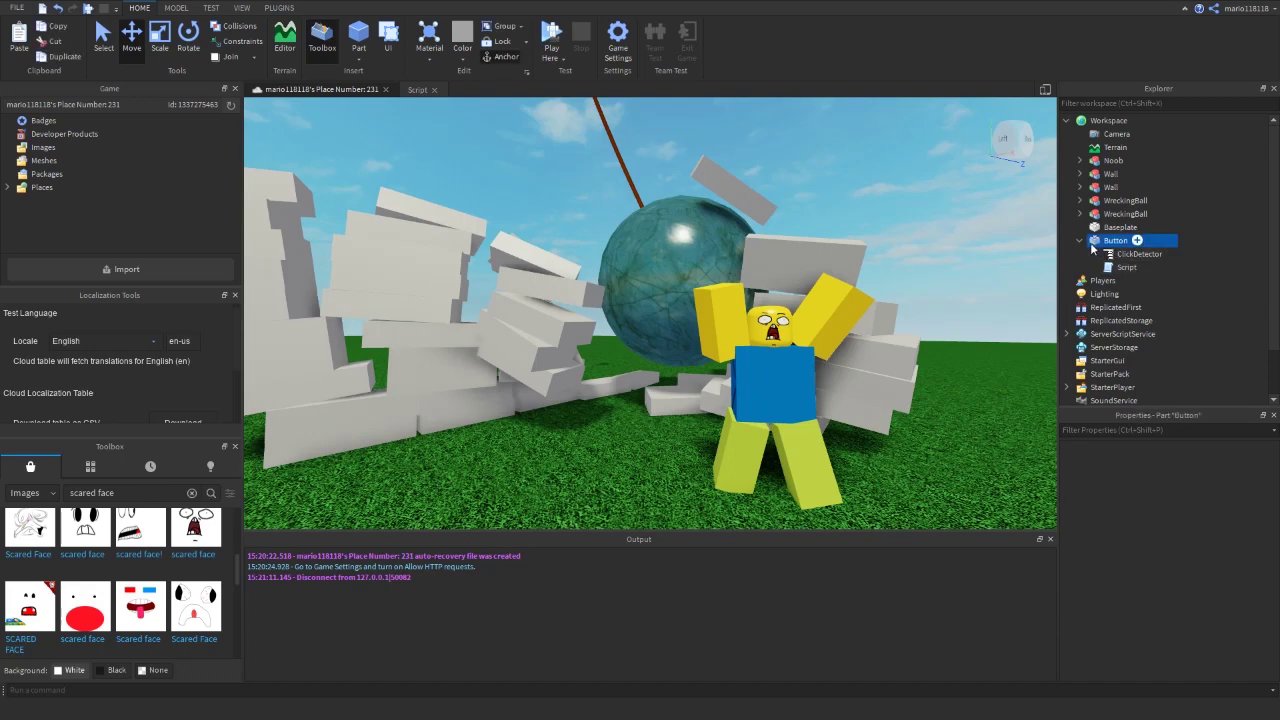
left_click(1080, 241)
left_click(1238, 237)
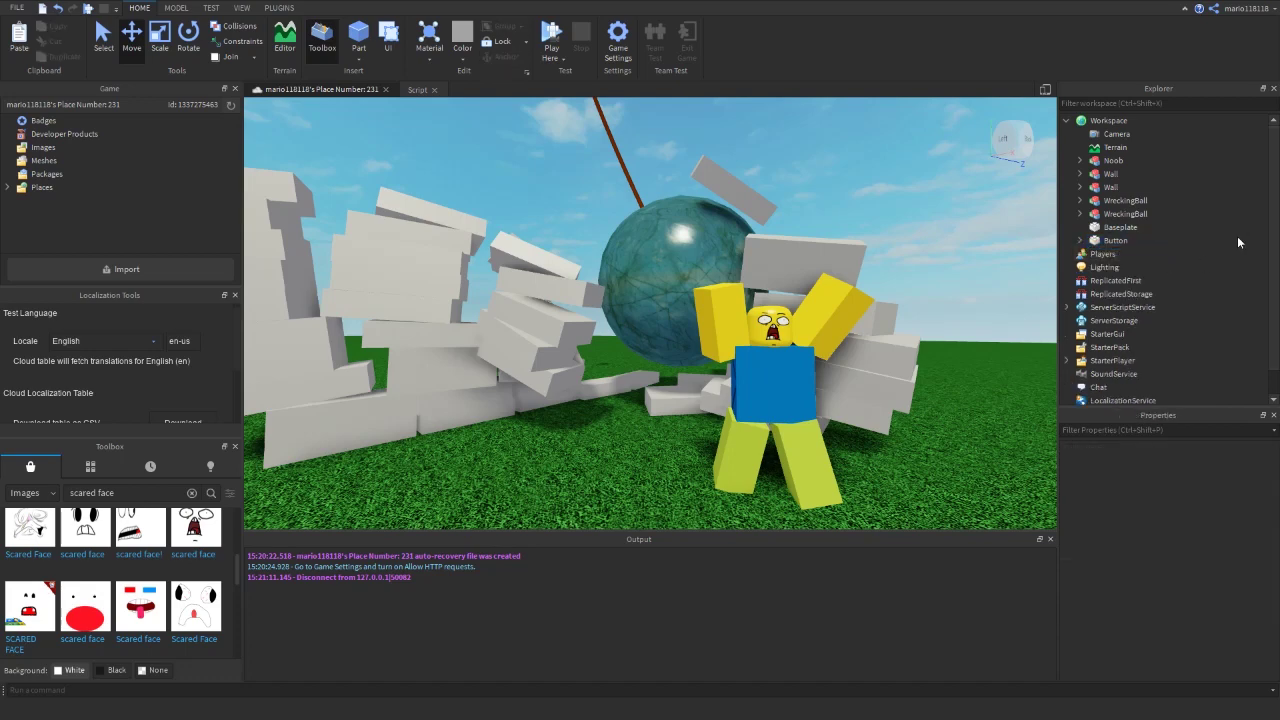